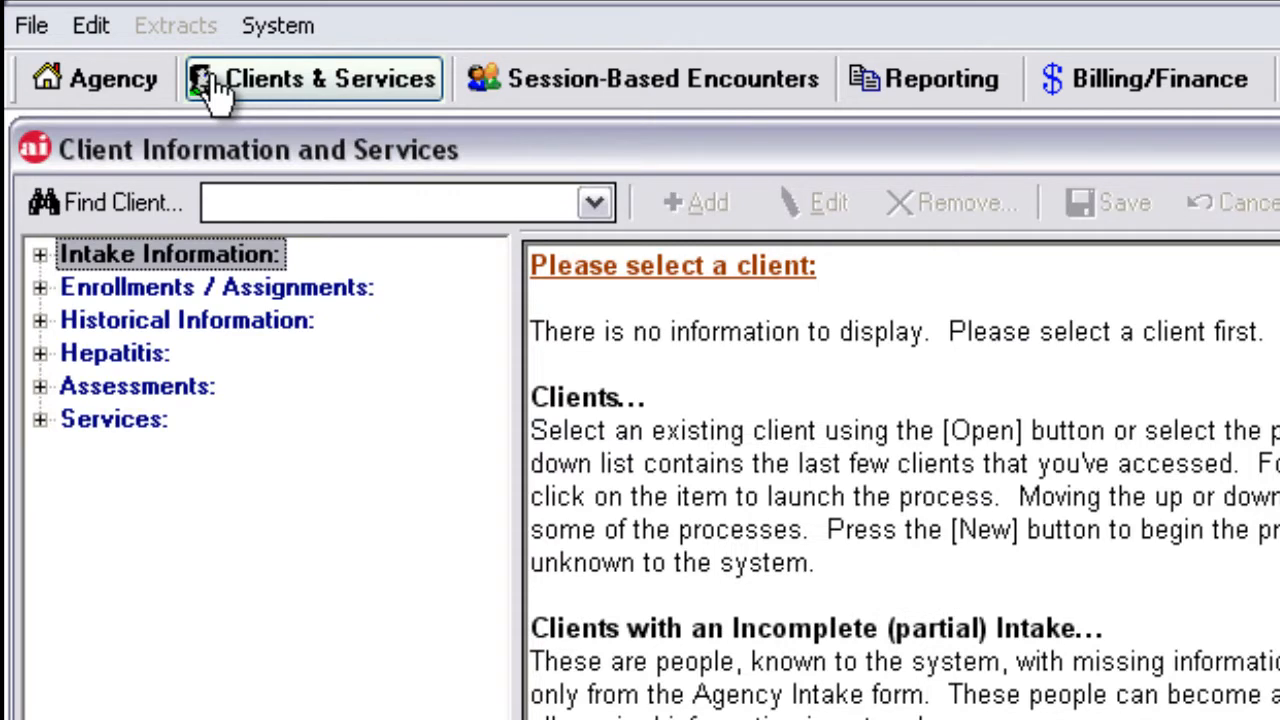
Open the Find Client search dialog (Retrieve Information) from Clients & Services.
{"action": "left_click", "coordinate": [67, 209]}
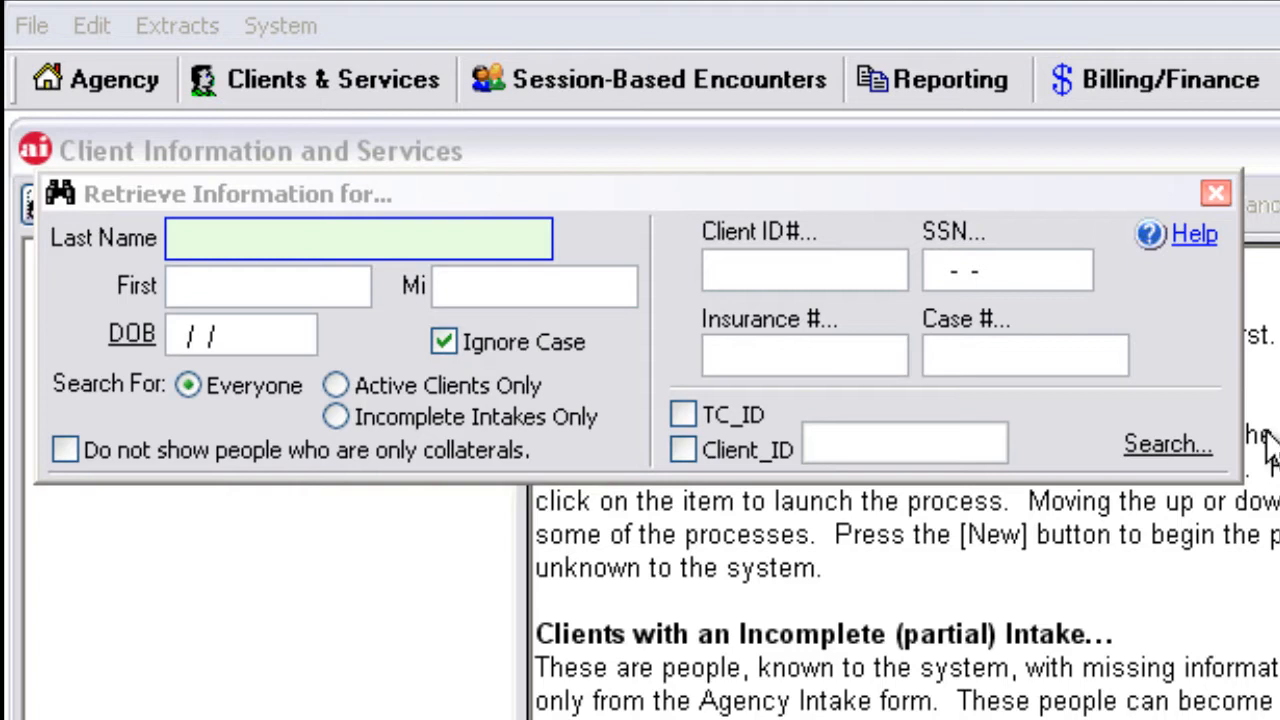
{"action": "left_click", "coordinate": [235, 230]}
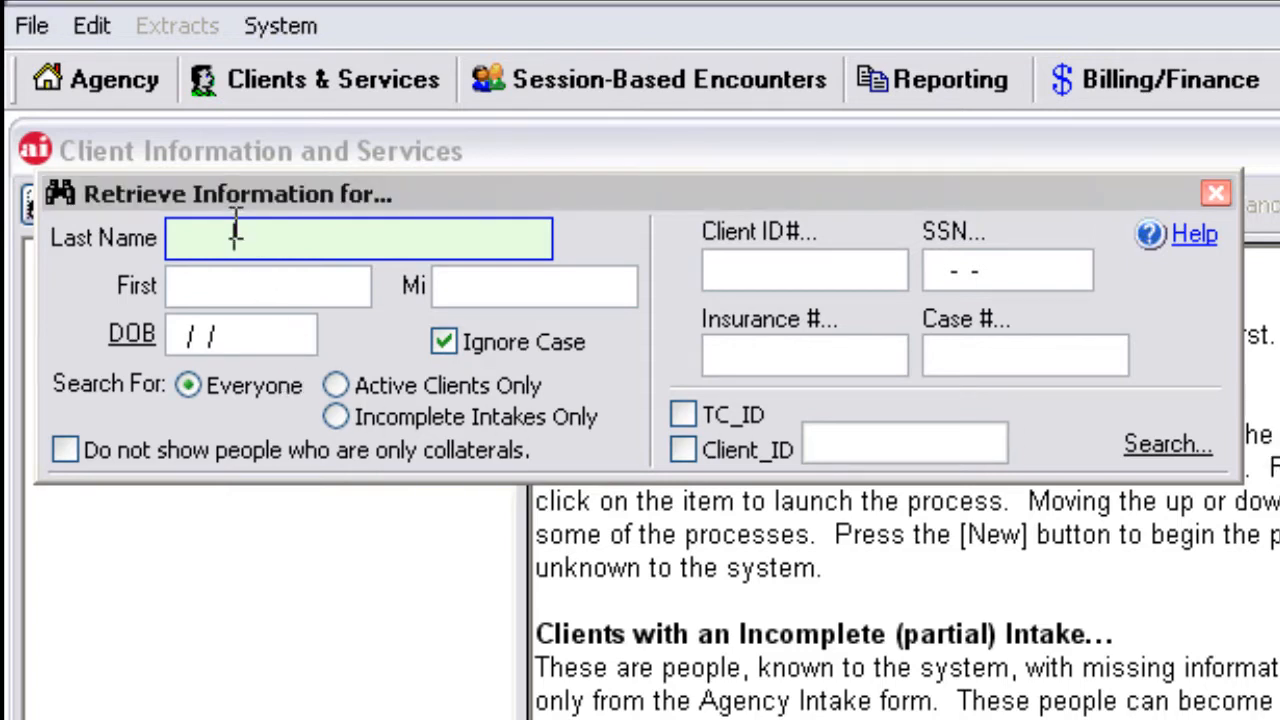
Search for last names starting with 'b', which returns four matching clients.
{"action": "type", "text": "b"}
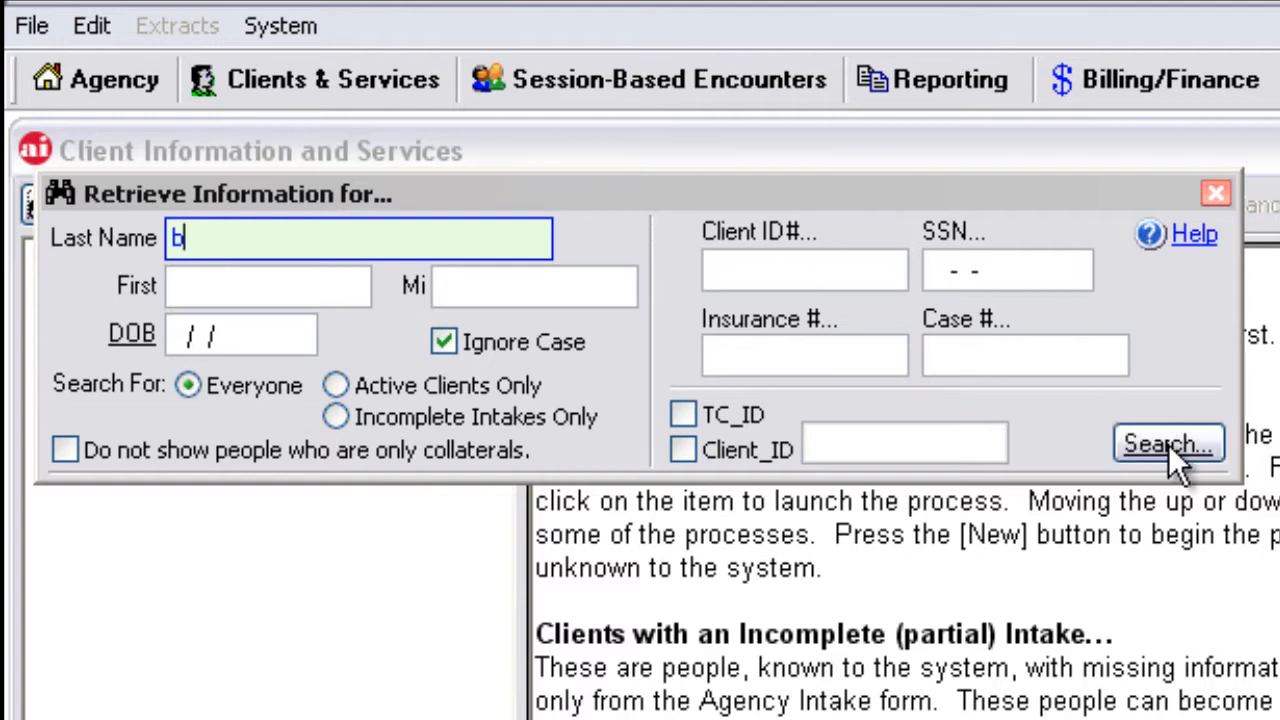
{"action": "left_click", "coordinate": [1168, 444]}
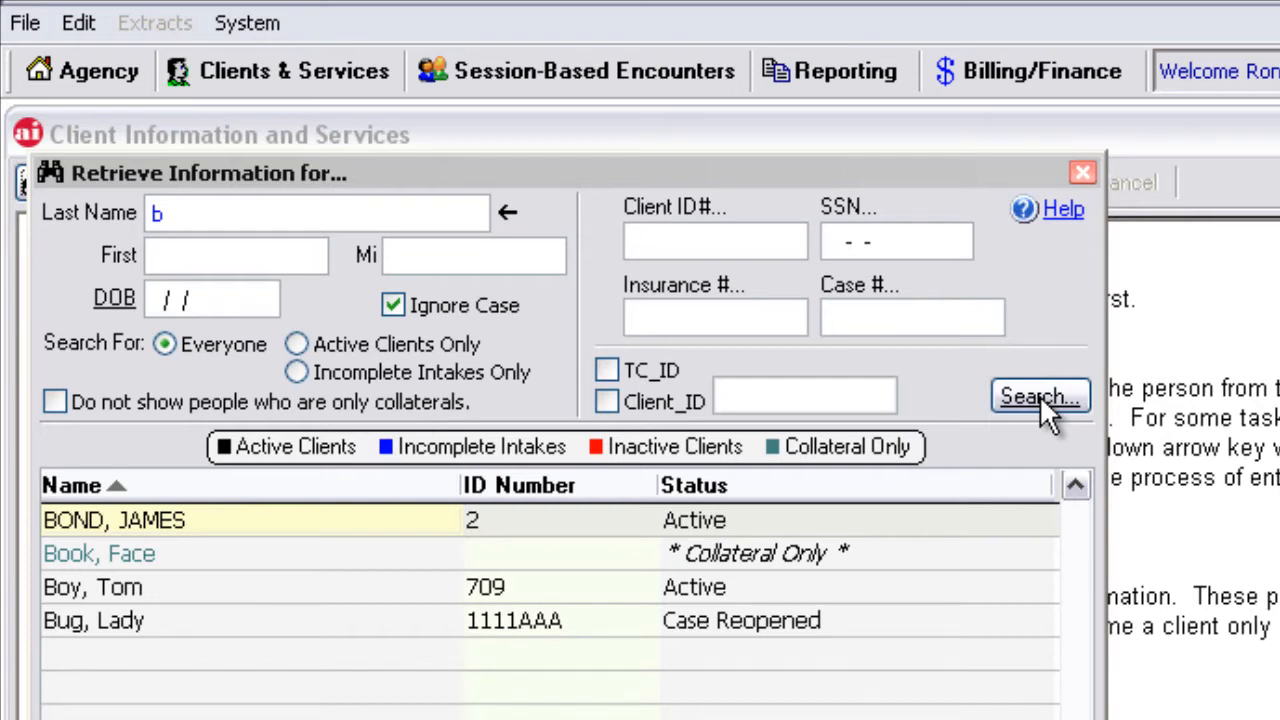
View the third client's full details in an enlarged window, then select that client.
{"action": "left_click", "coordinate": [1039, 395]}
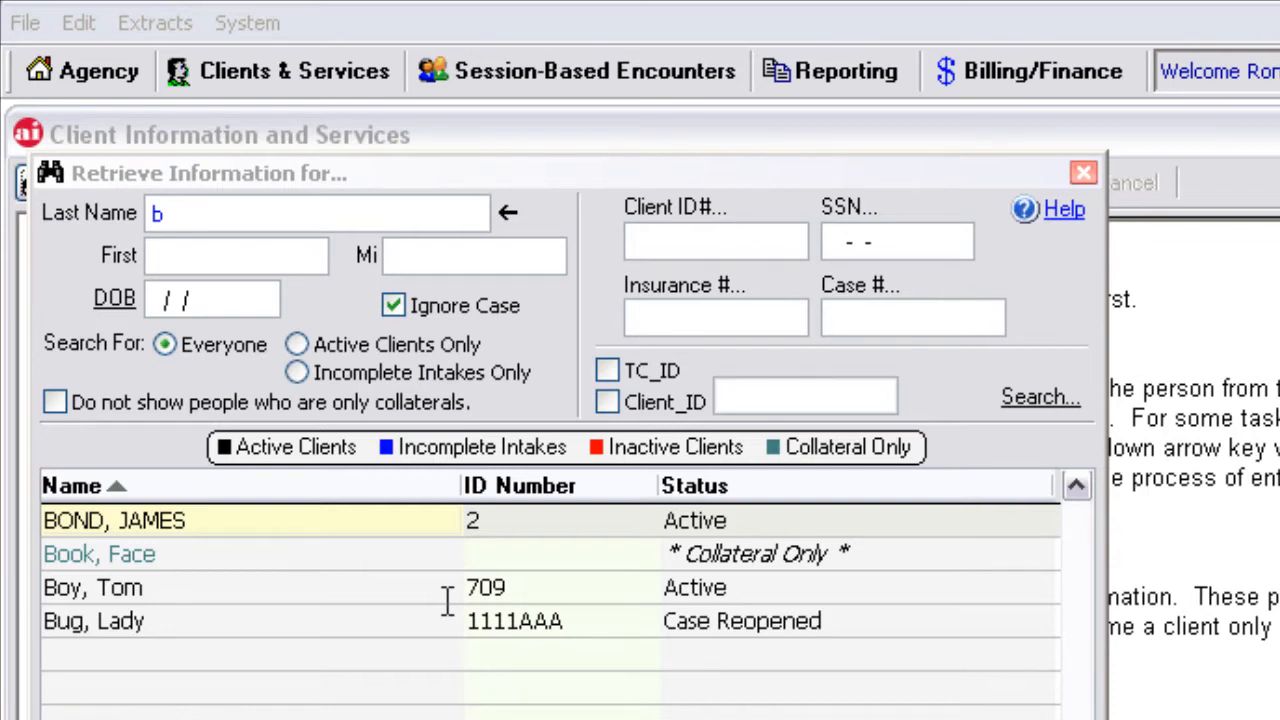
{"action": "right_click", "coordinate": [101, 590]}
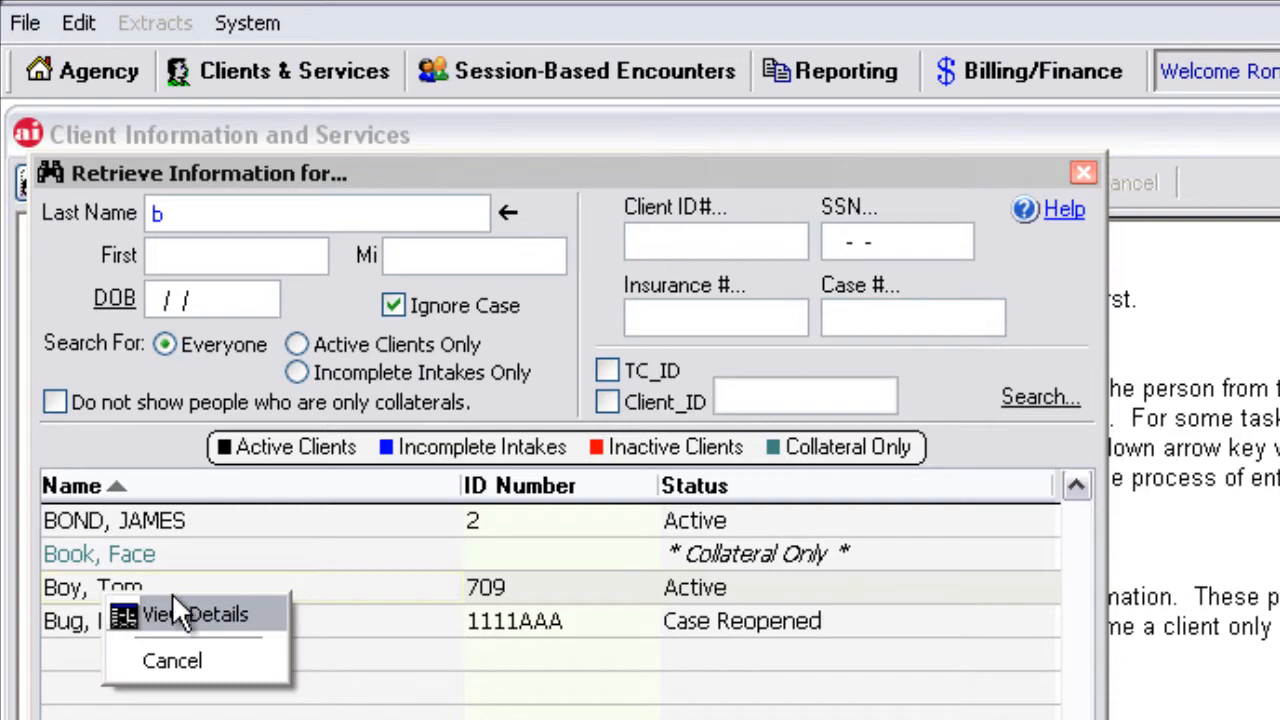
{"action": "left_click", "coordinate": [224, 615]}
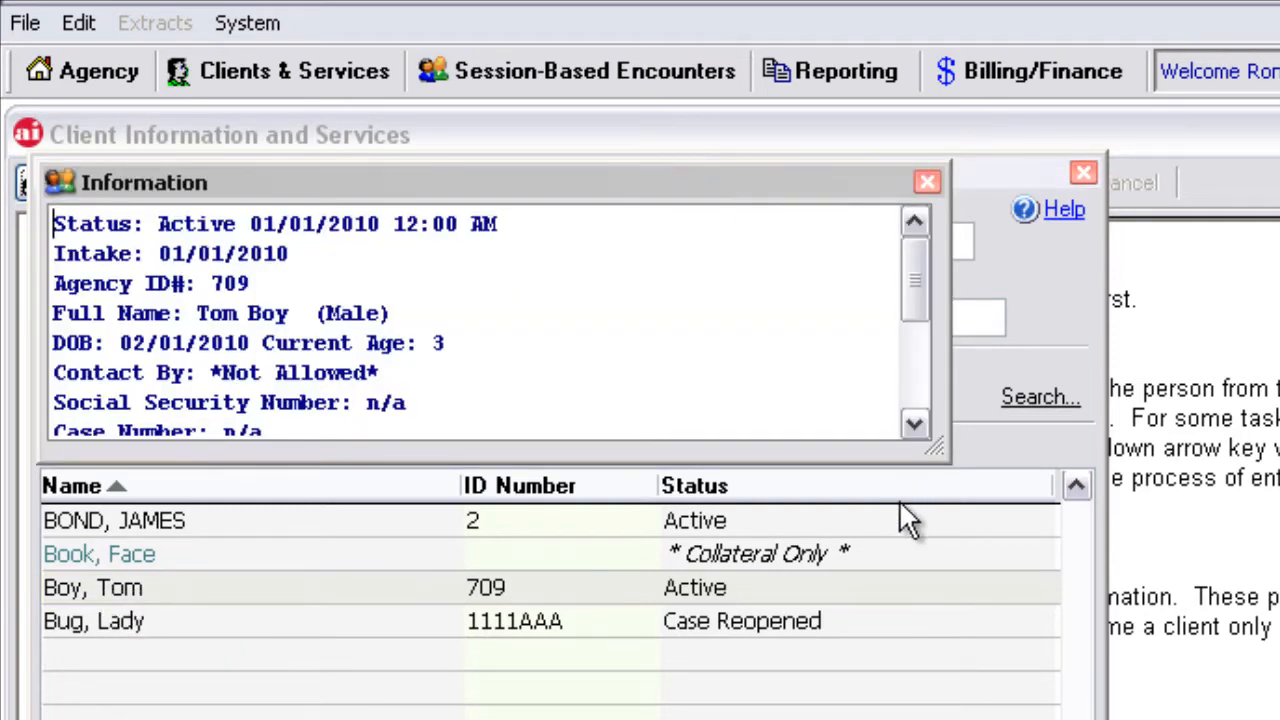
{"action": "left_click_drag", "start_coordinate": [940, 455], "coordinate": [1157, 719]}
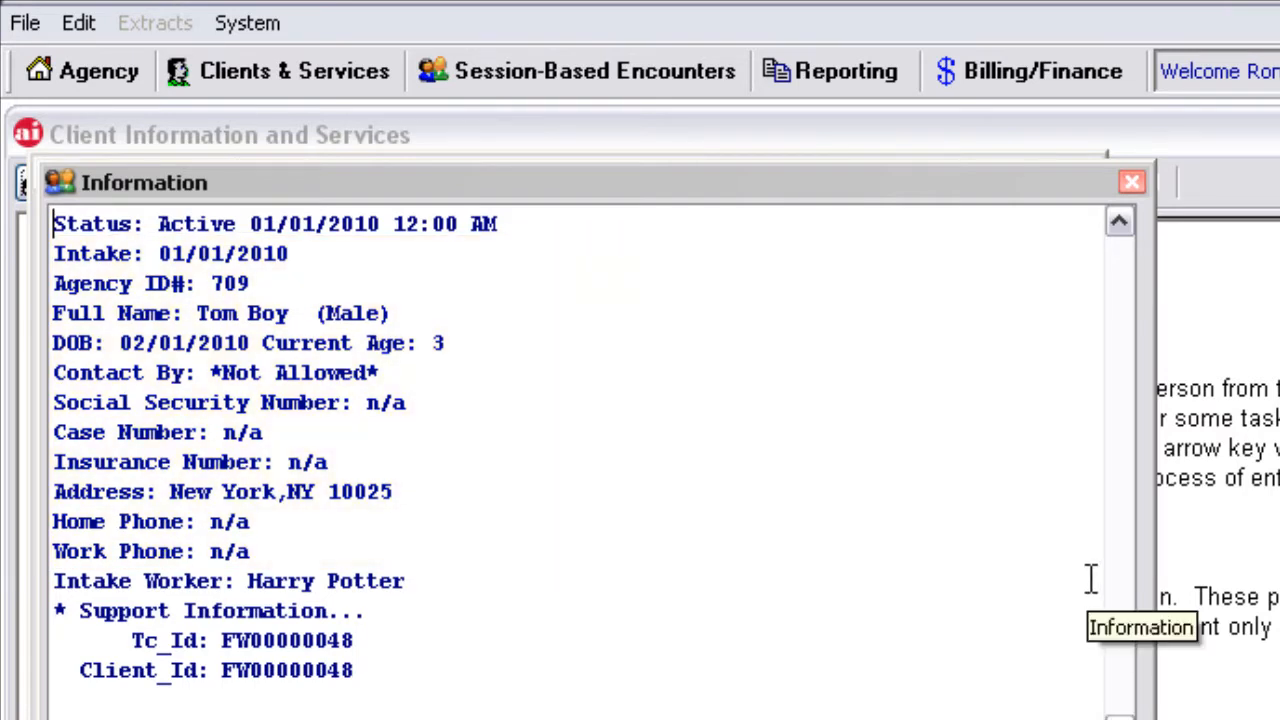
{"action": "left_click", "coordinate": [1132, 184]}
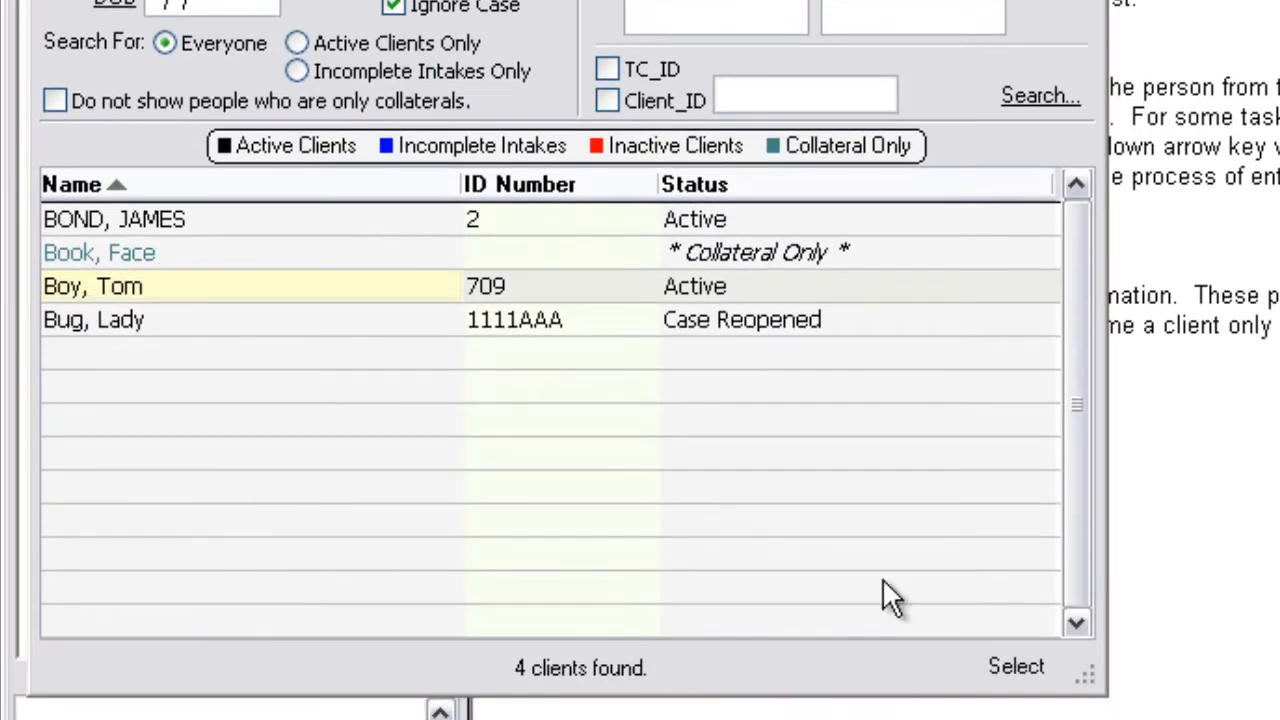
{"action": "left_click", "coordinate": [1022, 670]}
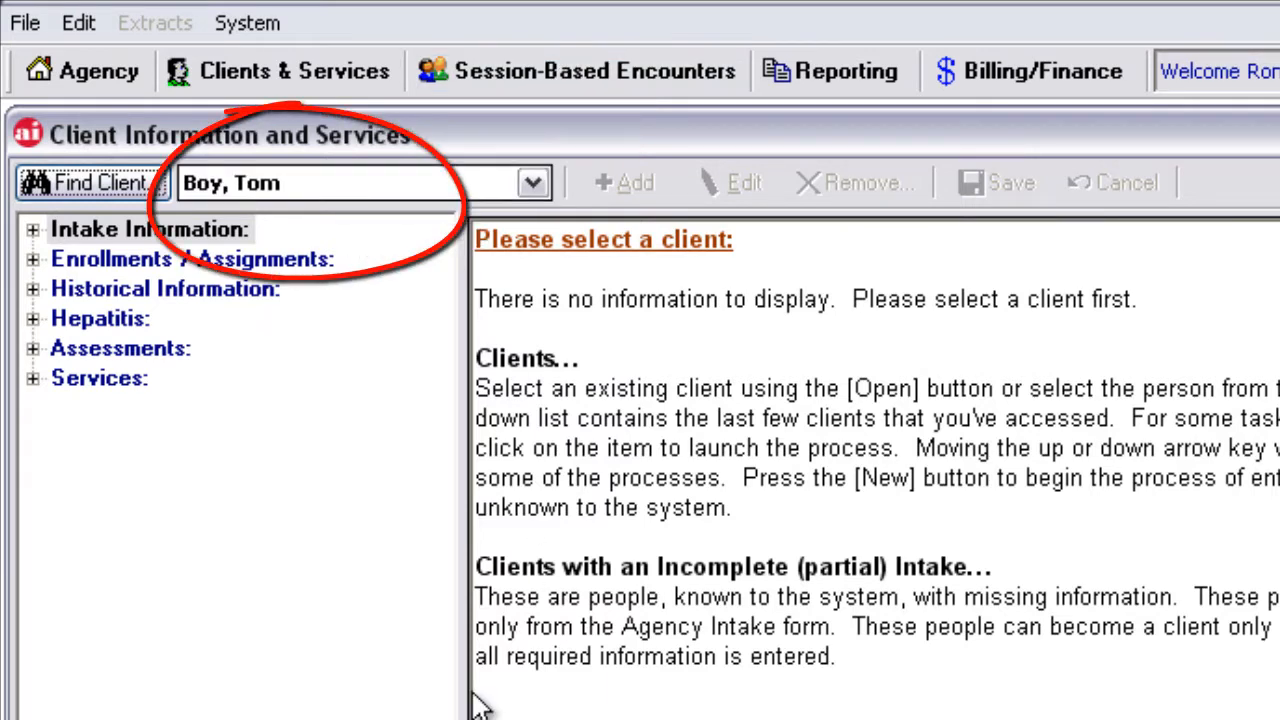
Expand All on the record outline, scroll through it, and show the Intake Information overview.
{"action": "mouse_move", "coordinate": [317, 534]}
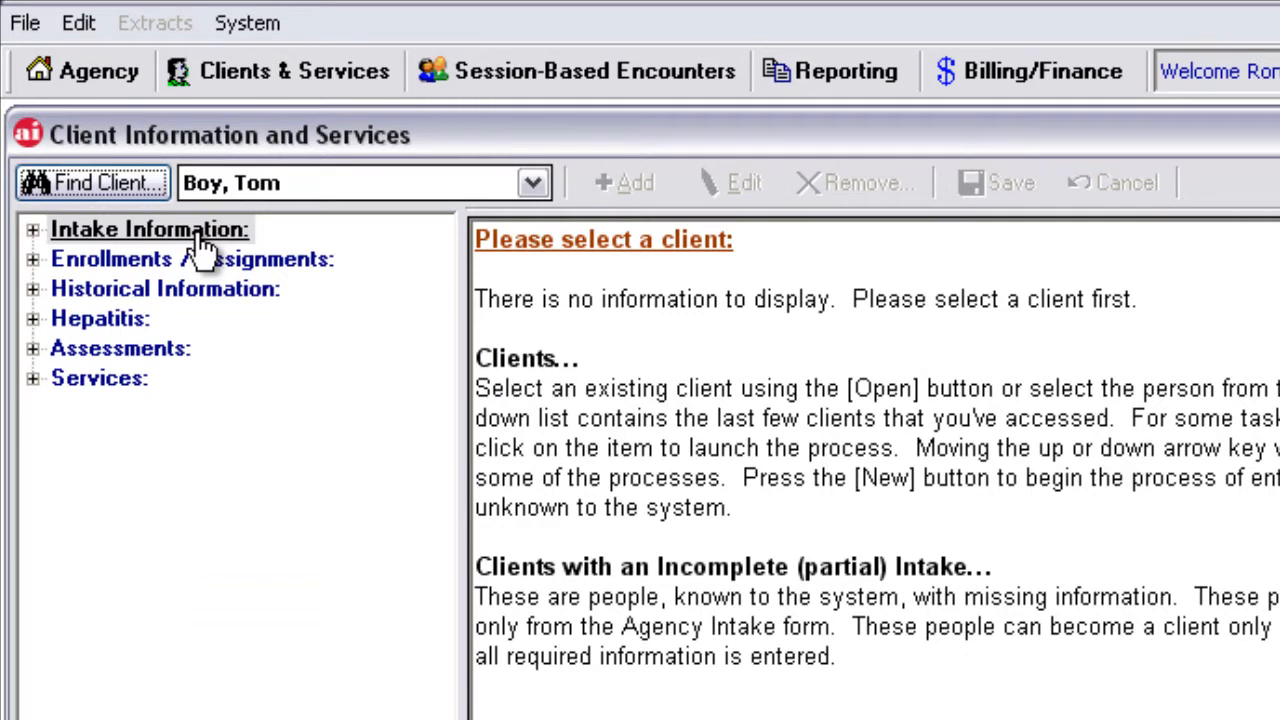
{"action": "right_click", "coordinate": [203, 243]}
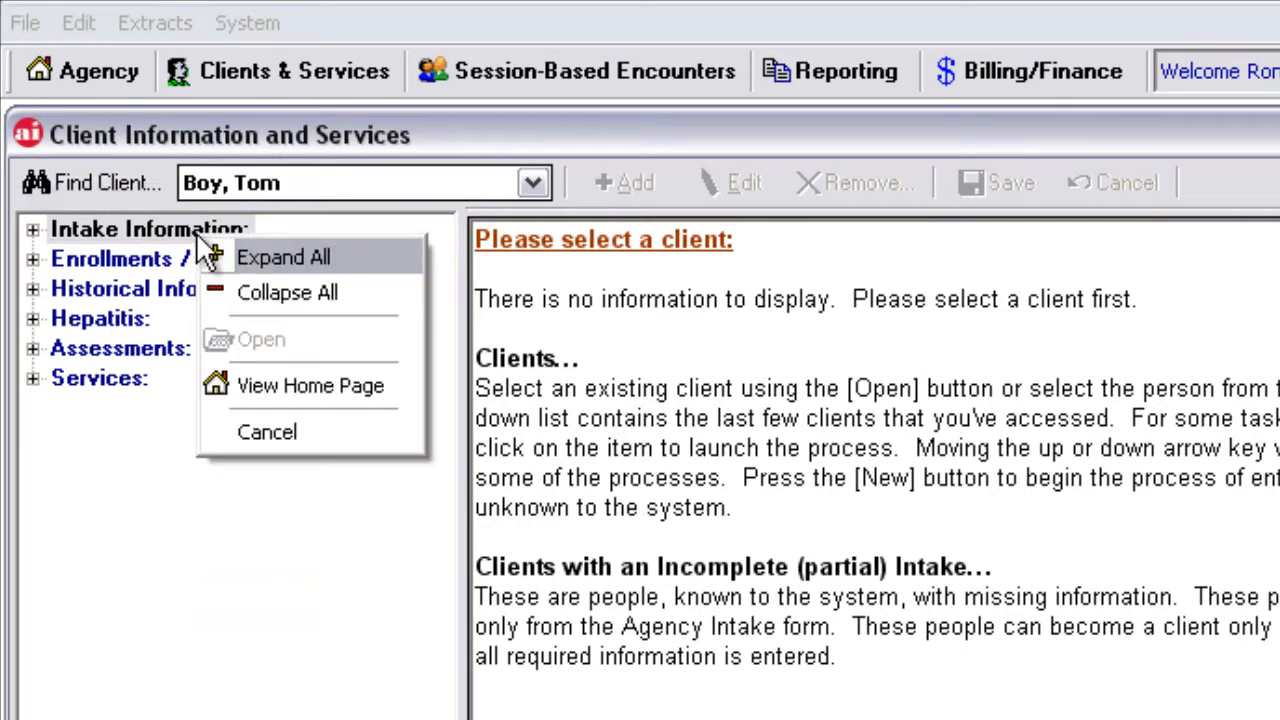
{"action": "left_click", "coordinate": [302, 250]}
{"action": "left_click", "coordinate": [445, 287]}
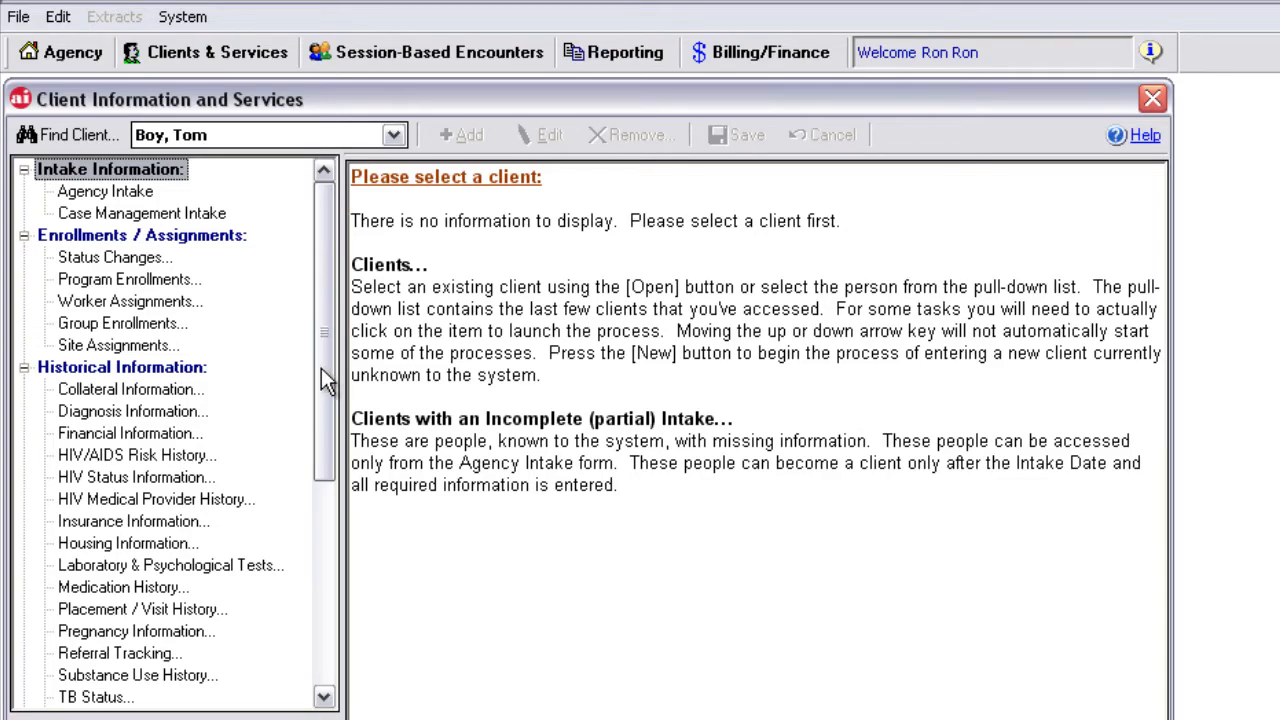
{"action": "left_click_drag", "start_coordinate": [321, 368], "coordinate": [321, 483]}
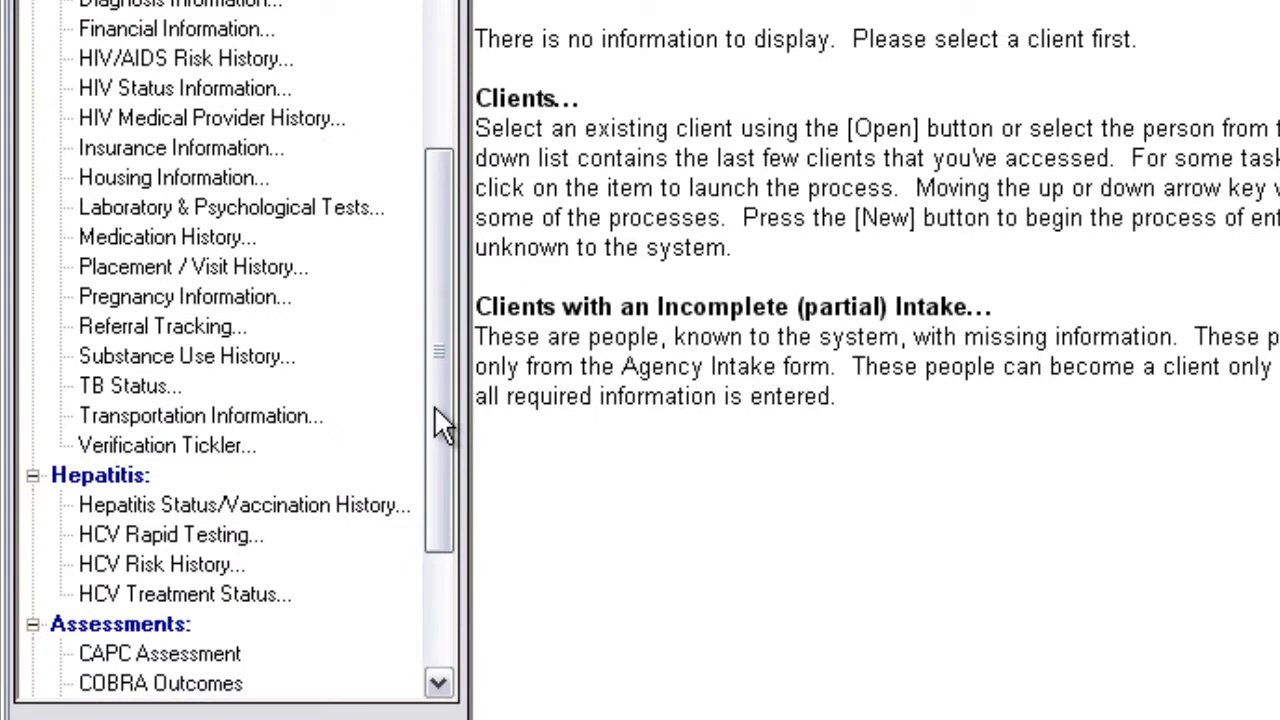
{"action": "left_click_drag", "start_coordinate": [434, 405], "coordinate": [436, 582]}
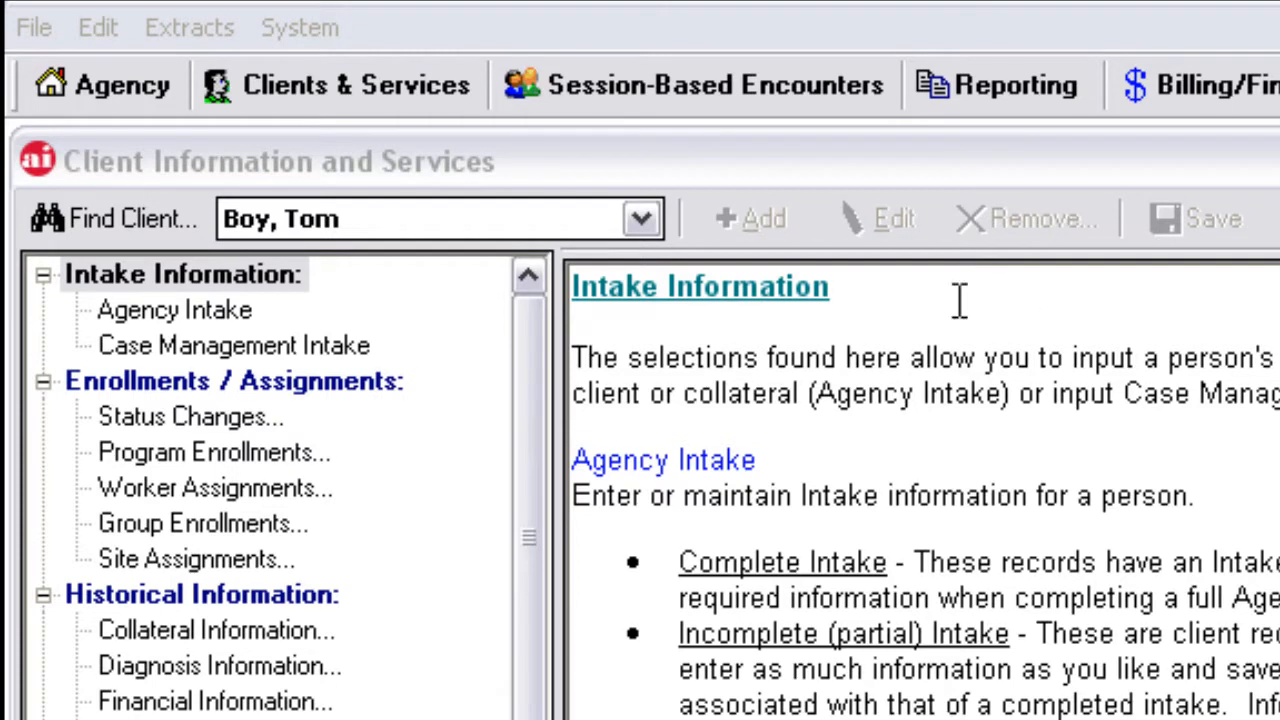
Go to Agency Intake and add a new record, bringing up the Locate name search.
{"action": "left_click", "coordinate": [186, 322]}
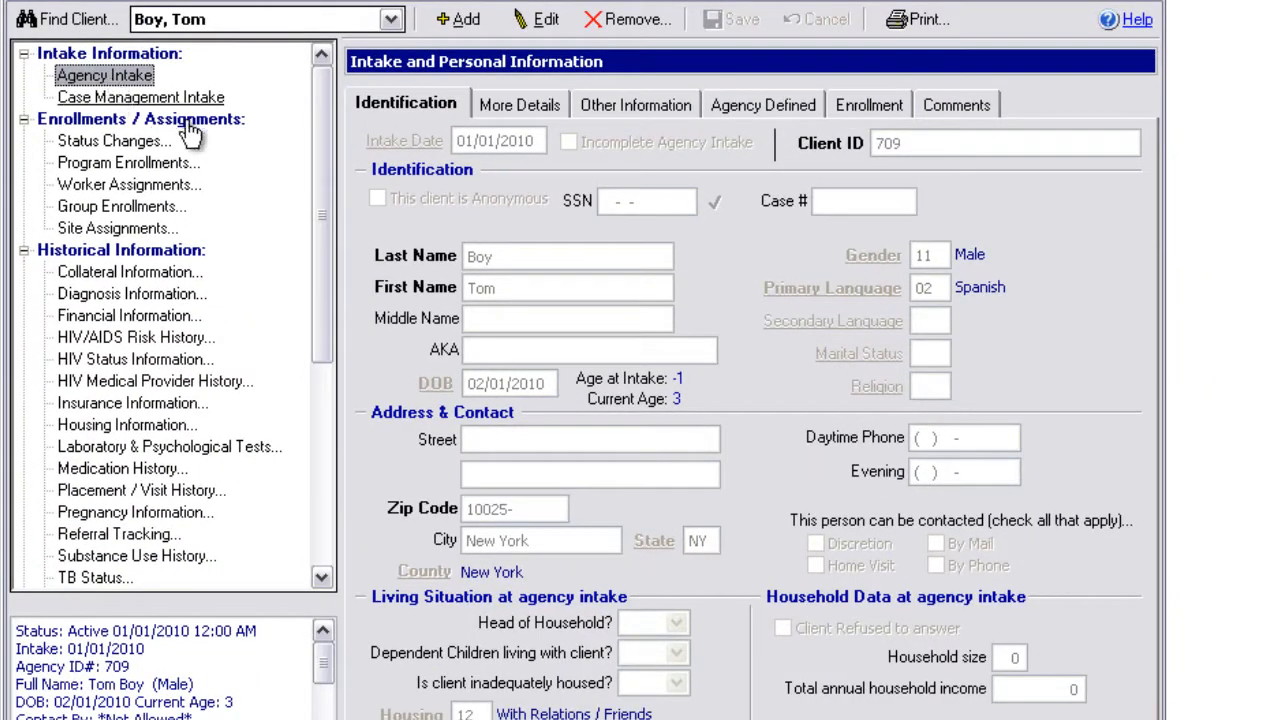
{"action": "left_click", "coordinate": [460, 30]}
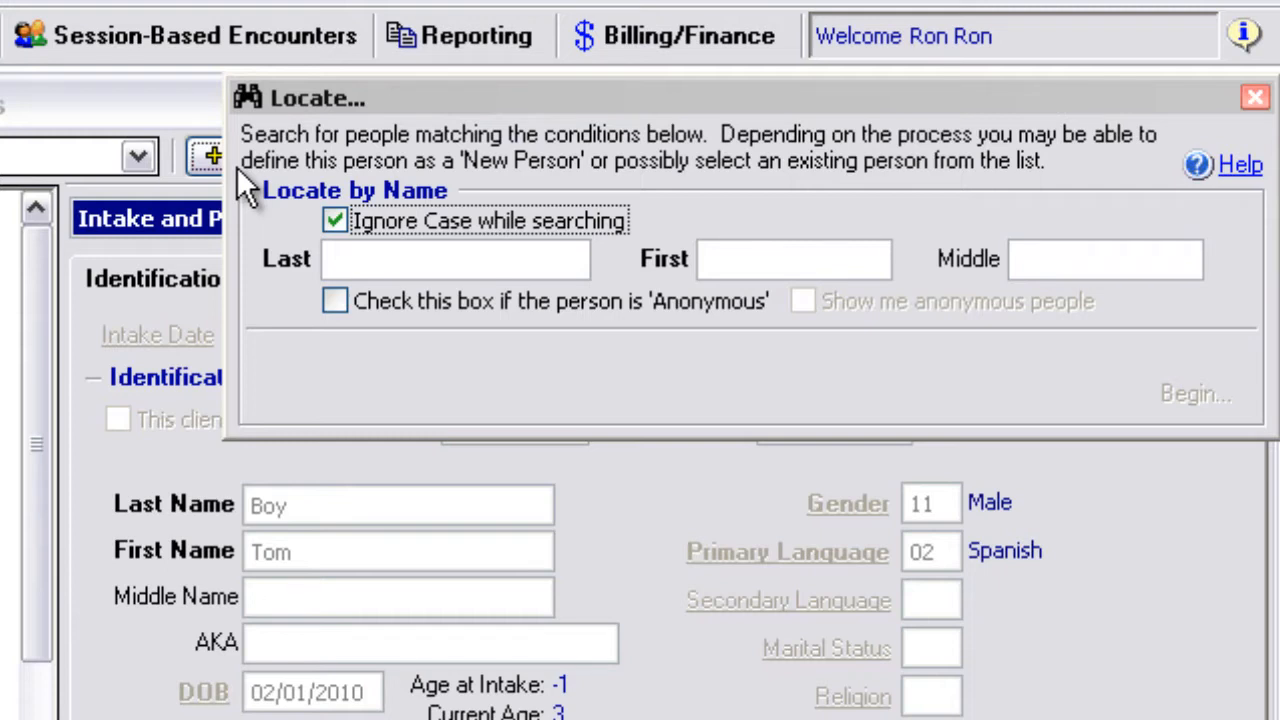
Enter the new person's last and first names in Locate and search for existing matches.
{"action": "left_click", "coordinate": [415, 256]}
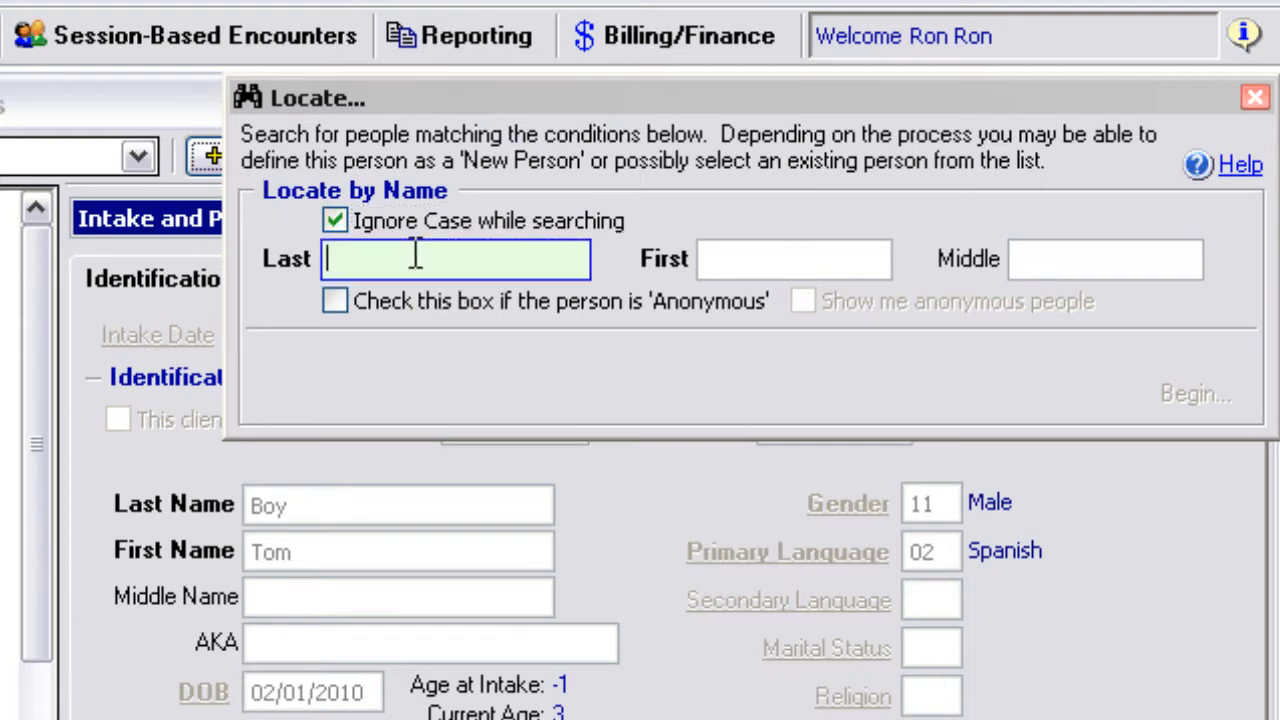
{"action": "type", "text": "Bond"}
{"action": "key", "text": "Tab"}
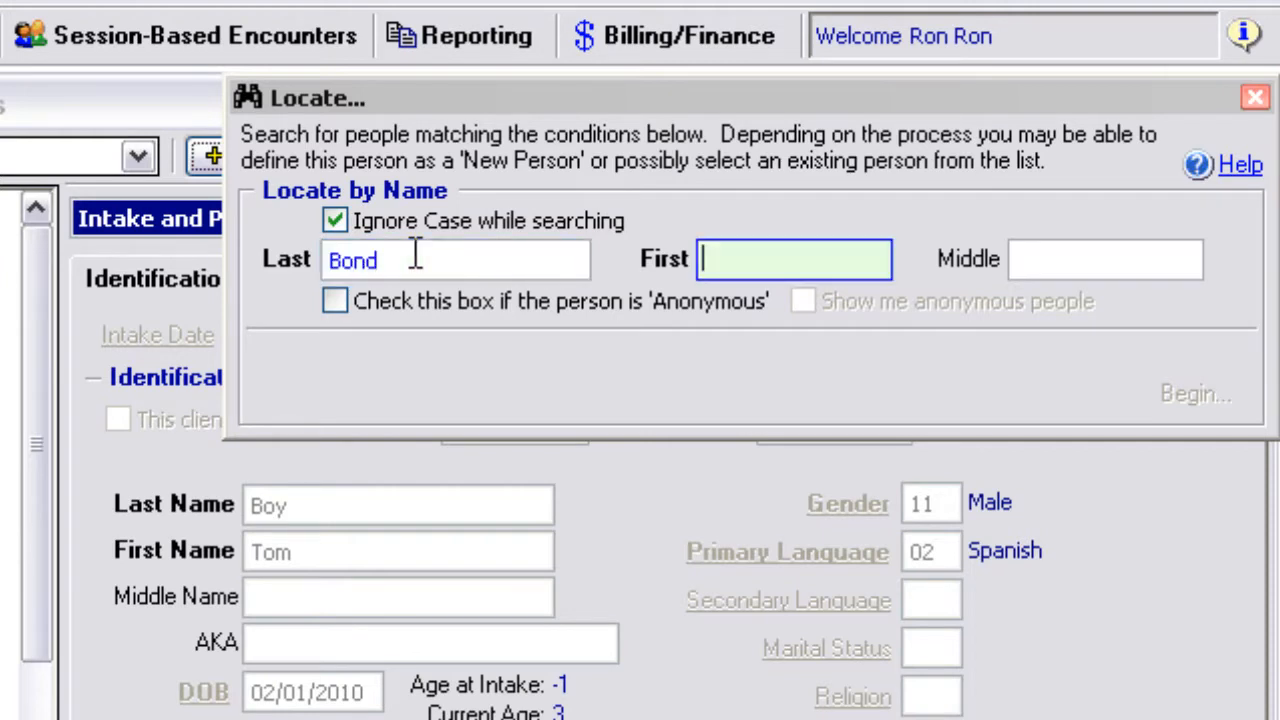
{"action": "type", "text": "James"}
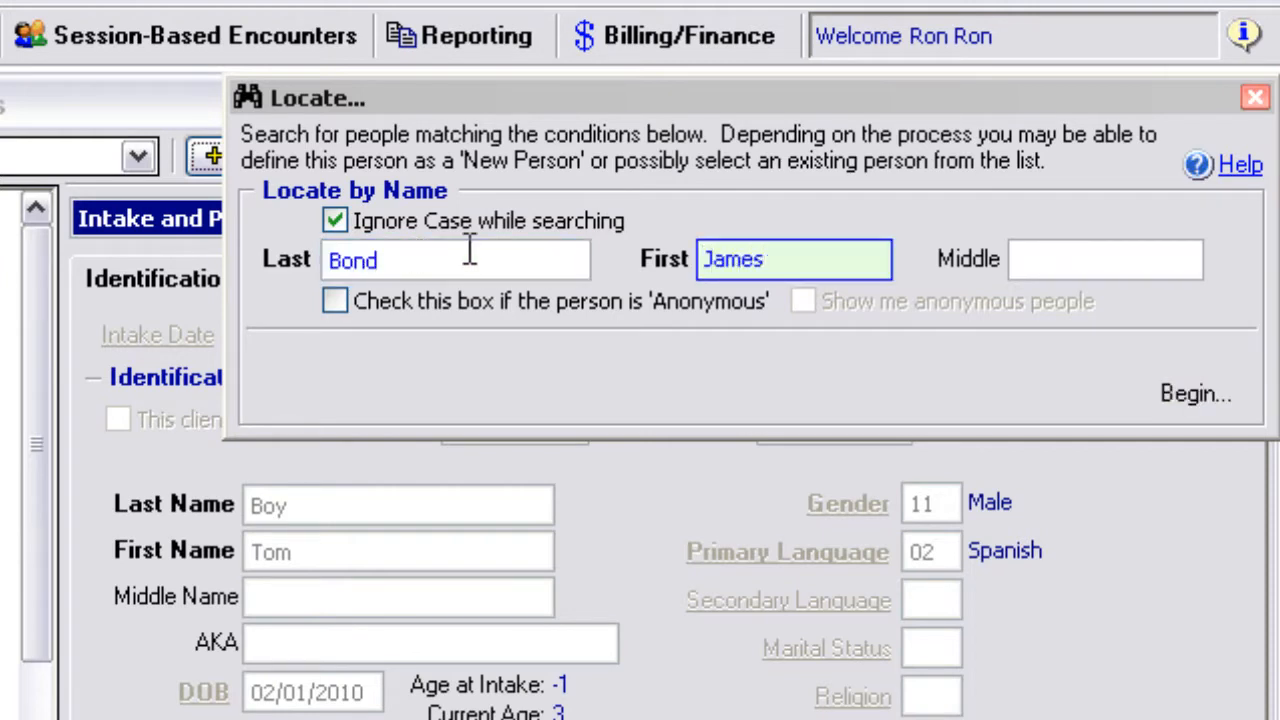
{"action": "left_click", "coordinate": [1210, 392]}
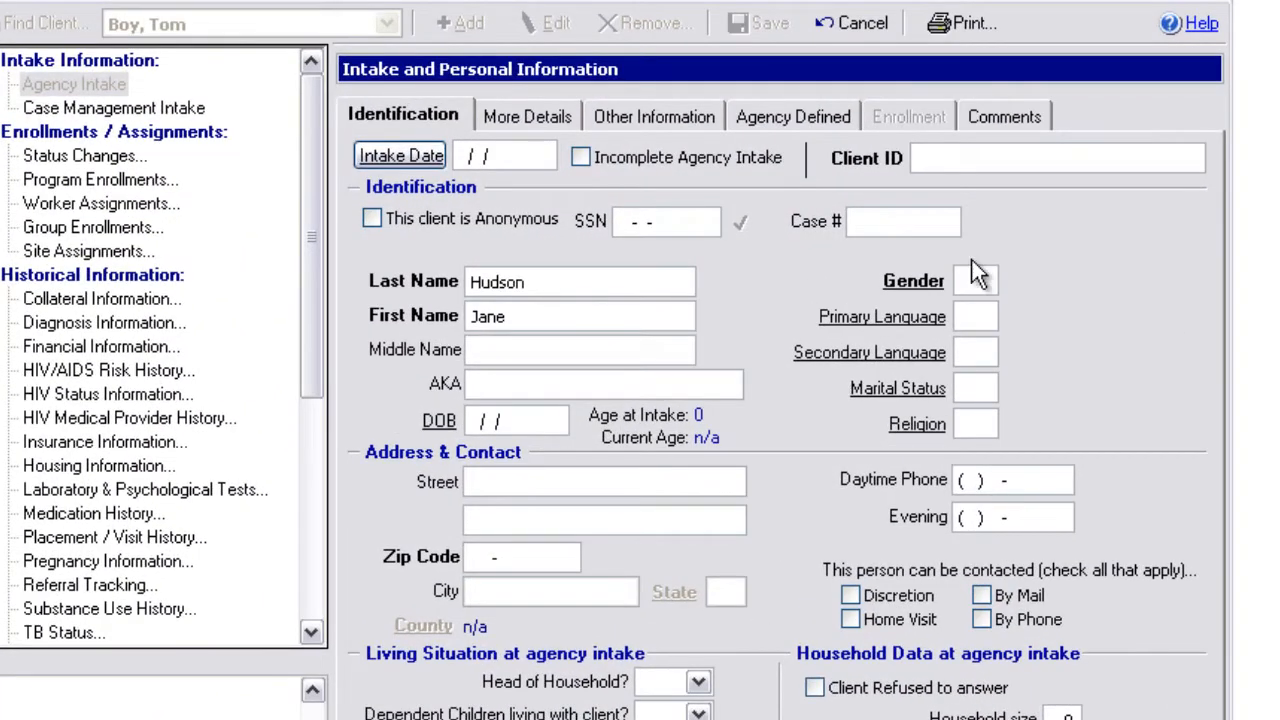
Set the intake date to 09/23/2013, then go to More Details and Other Information.
{"action": "left_click", "coordinate": [380, 156]}
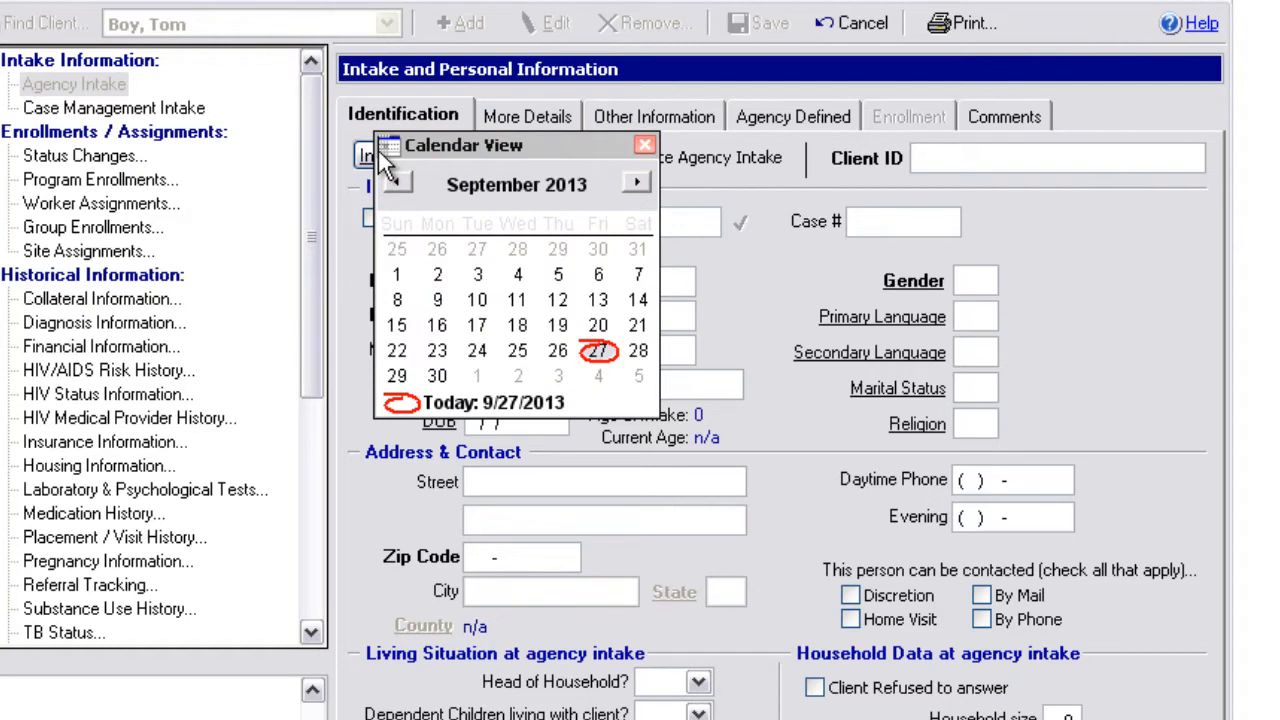
{"action": "left_click", "coordinate": [438, 350]}
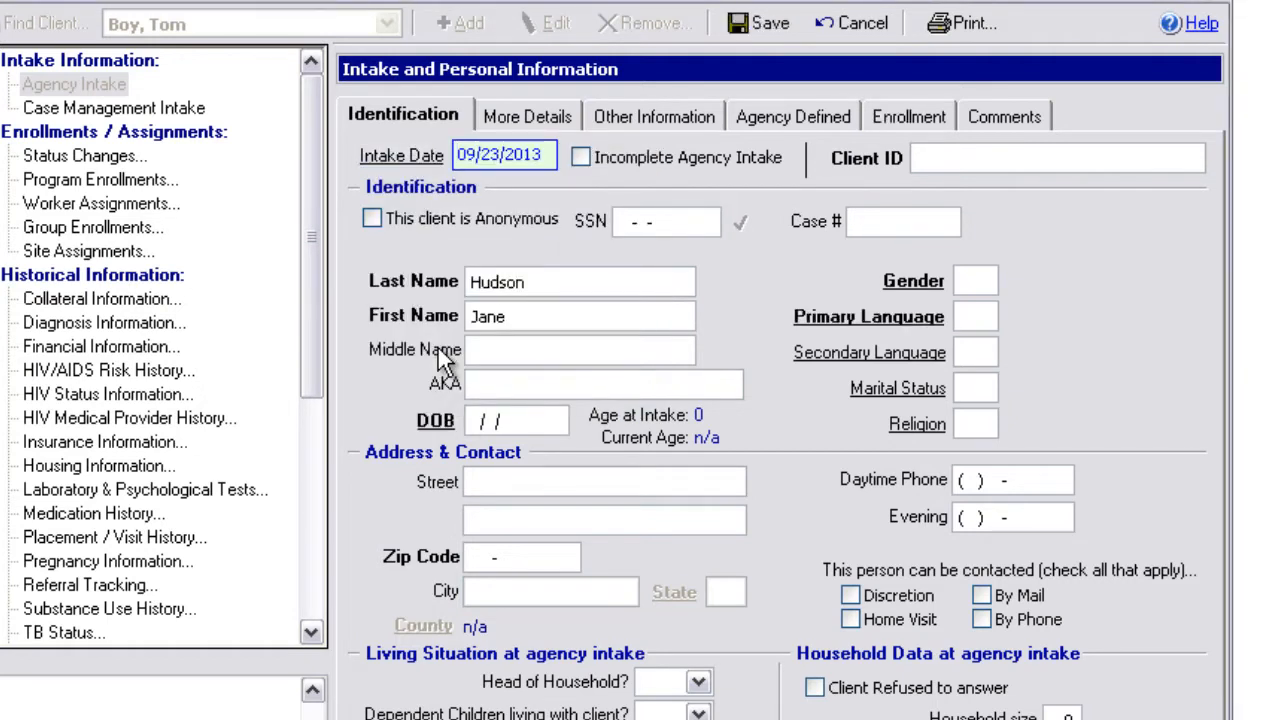
{"action": "key", "text": "Tab"}
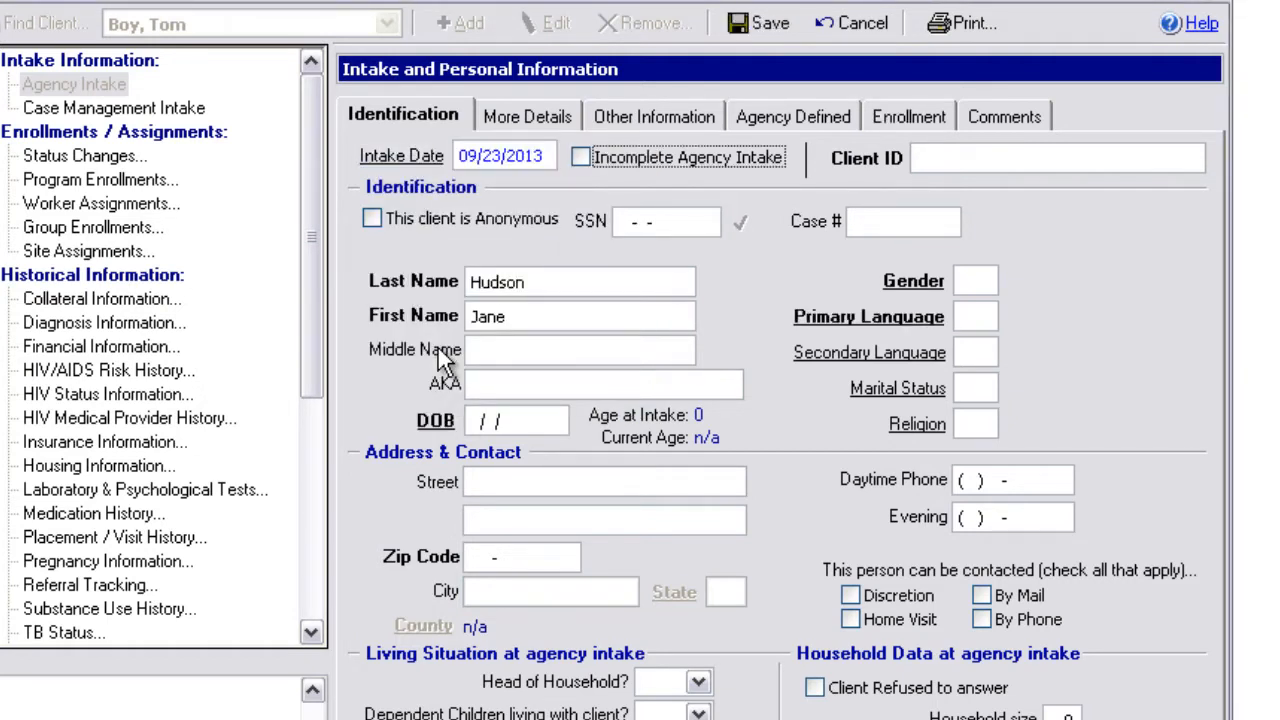
{"action": "key", "text": "Tab"}
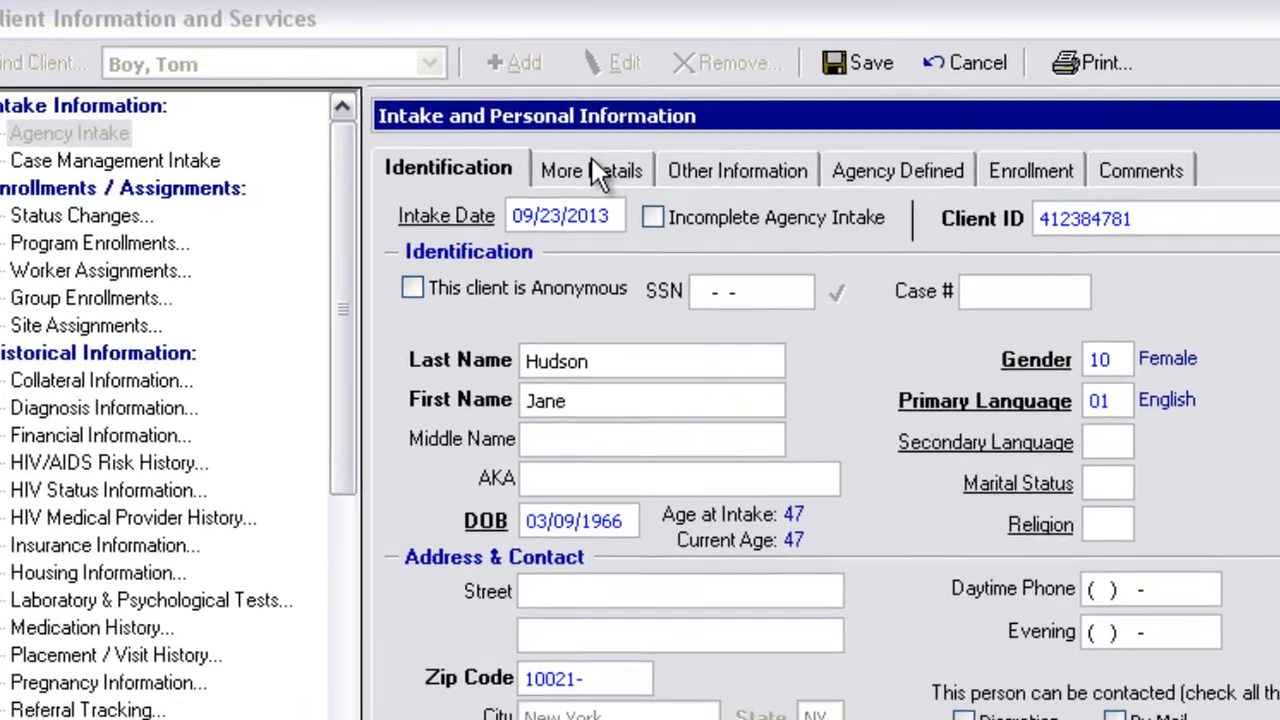
{"action": "left_click", "coordinate": [655, 180]}
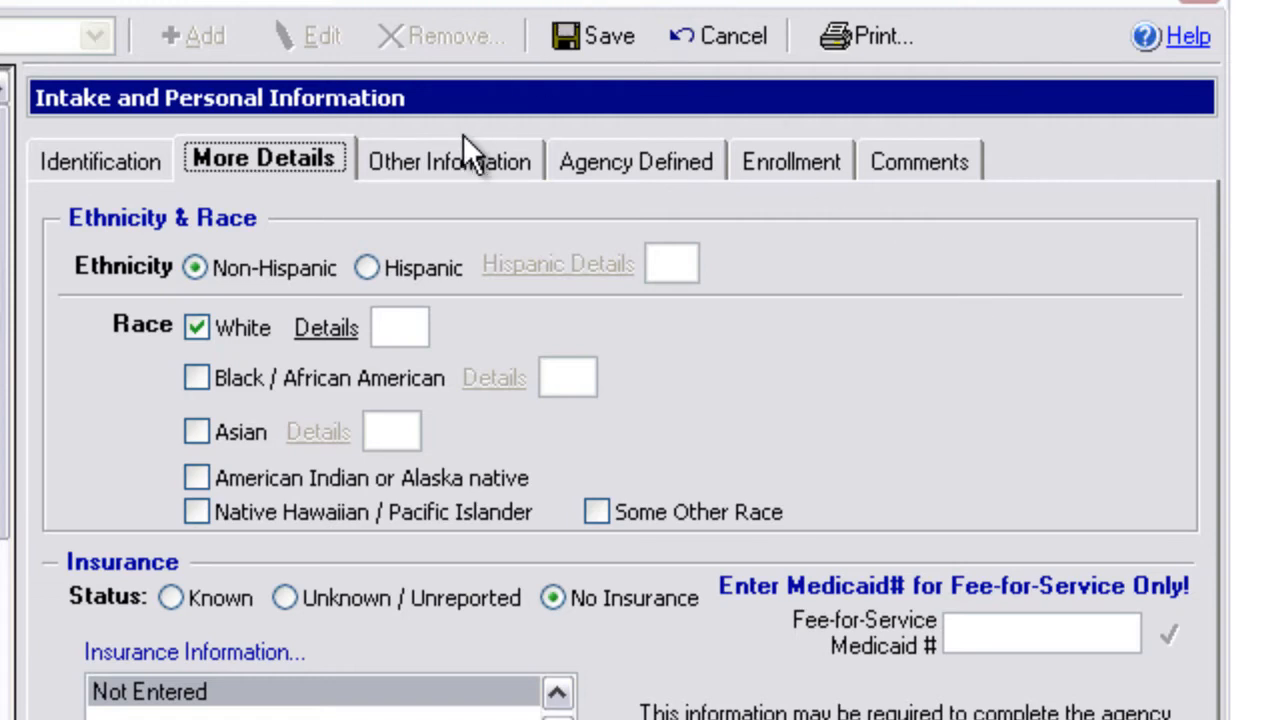
{"action": "left_click", "coordinate": [411, 154]}
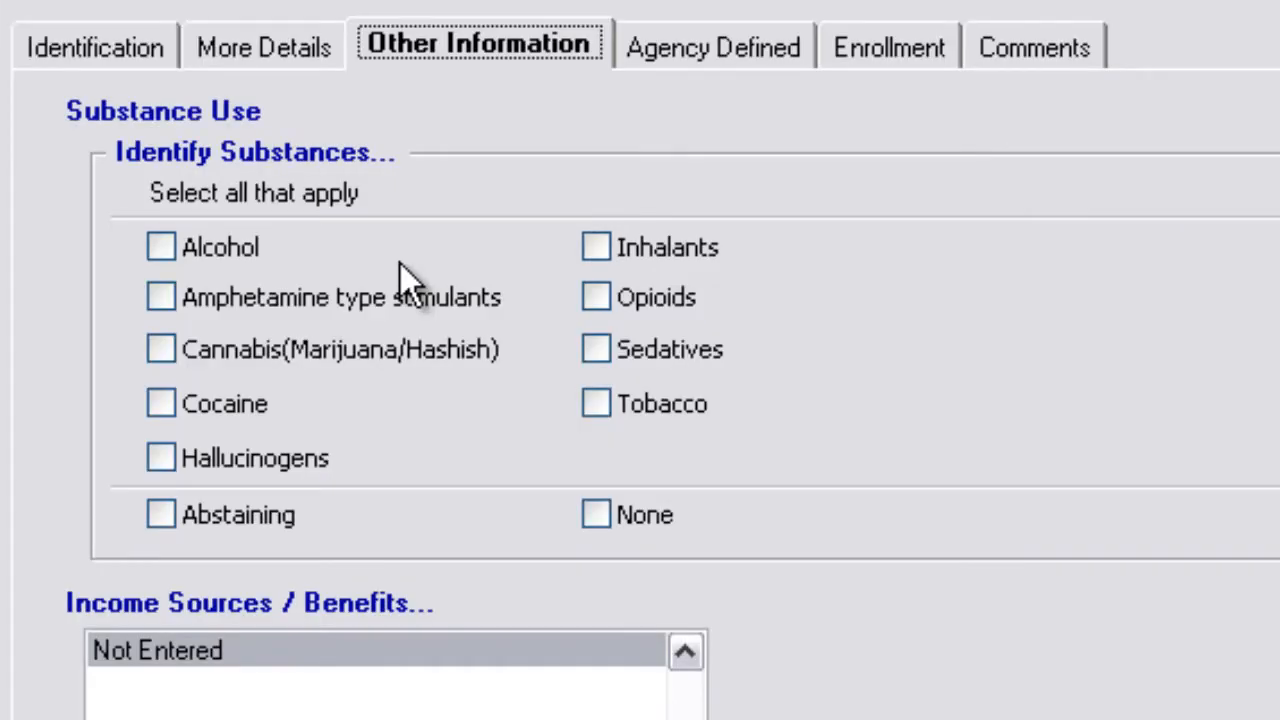
Tick Alcohol and Cannabis (Marijuana/Hashish) under Identify Substances.
{"action": "left_click", "coordinate": [183, 252]}
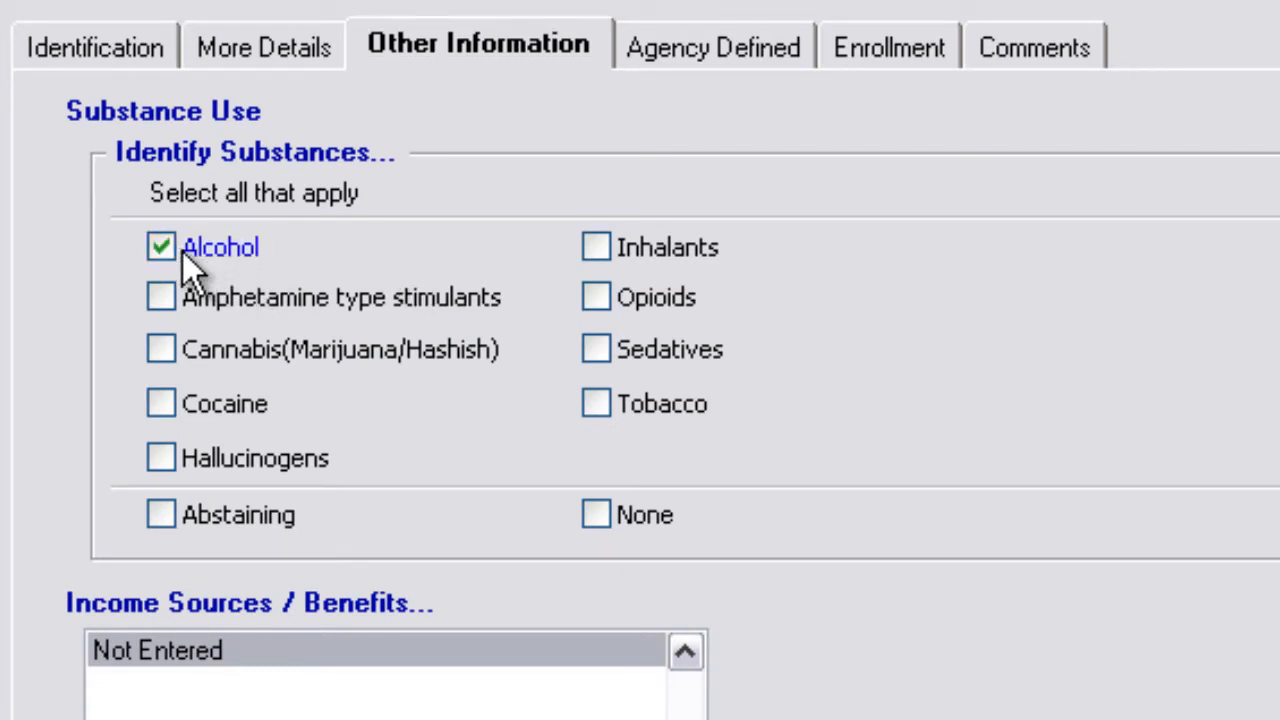
{"action": "left_click", "coordinate": [291, 340]}
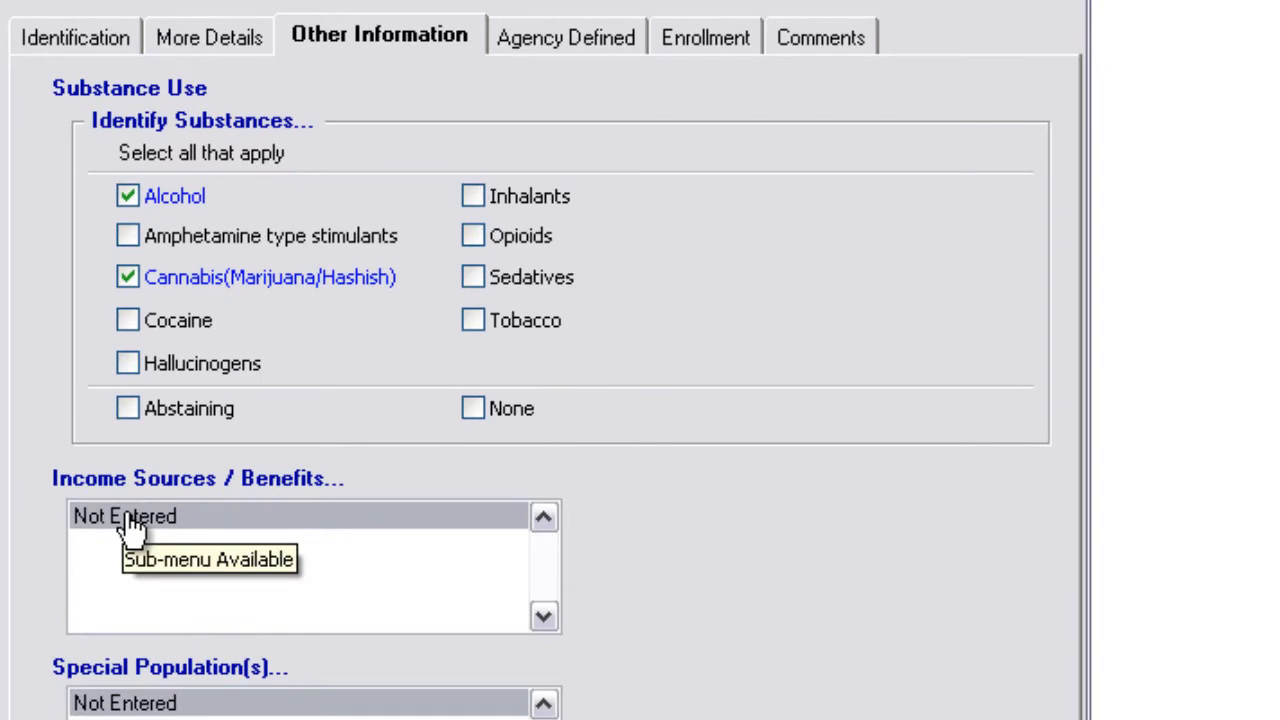
Add Employment to the Income Sources / Benefits list.
{"action": "right_click", "coordinate": [129, 522]}
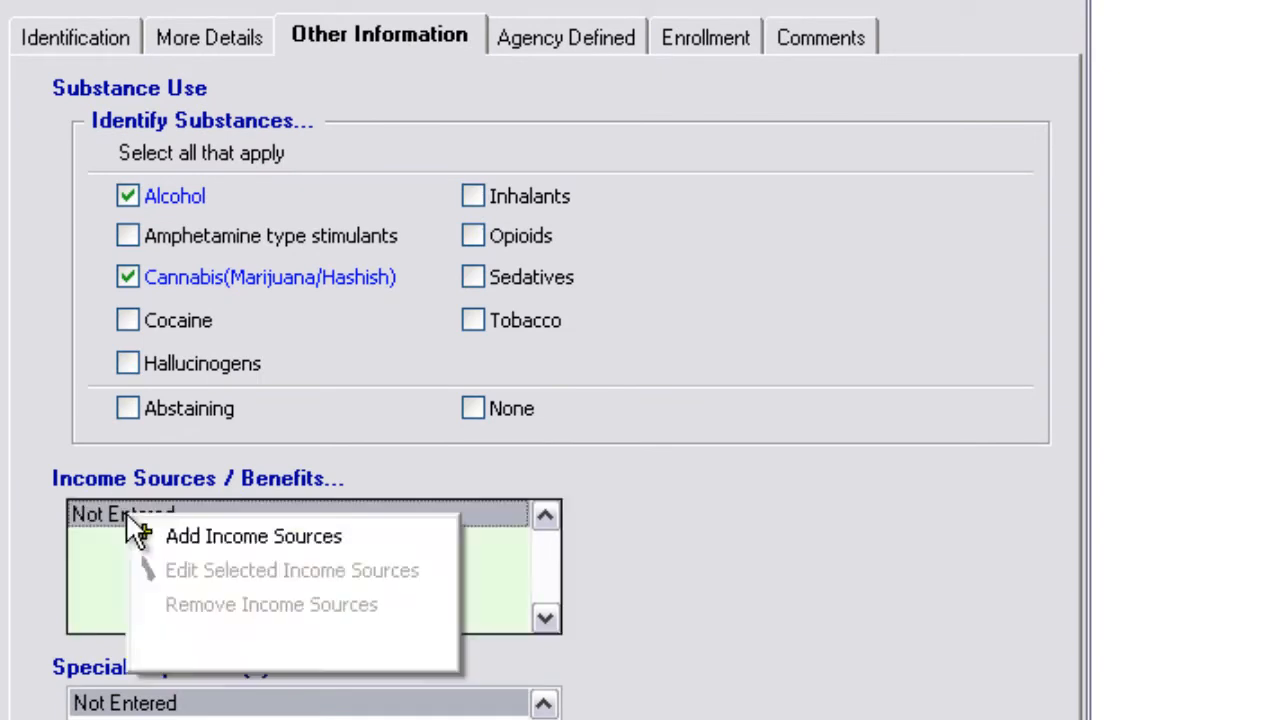
{"action": "left_click", "coordinate": [212, 535]}
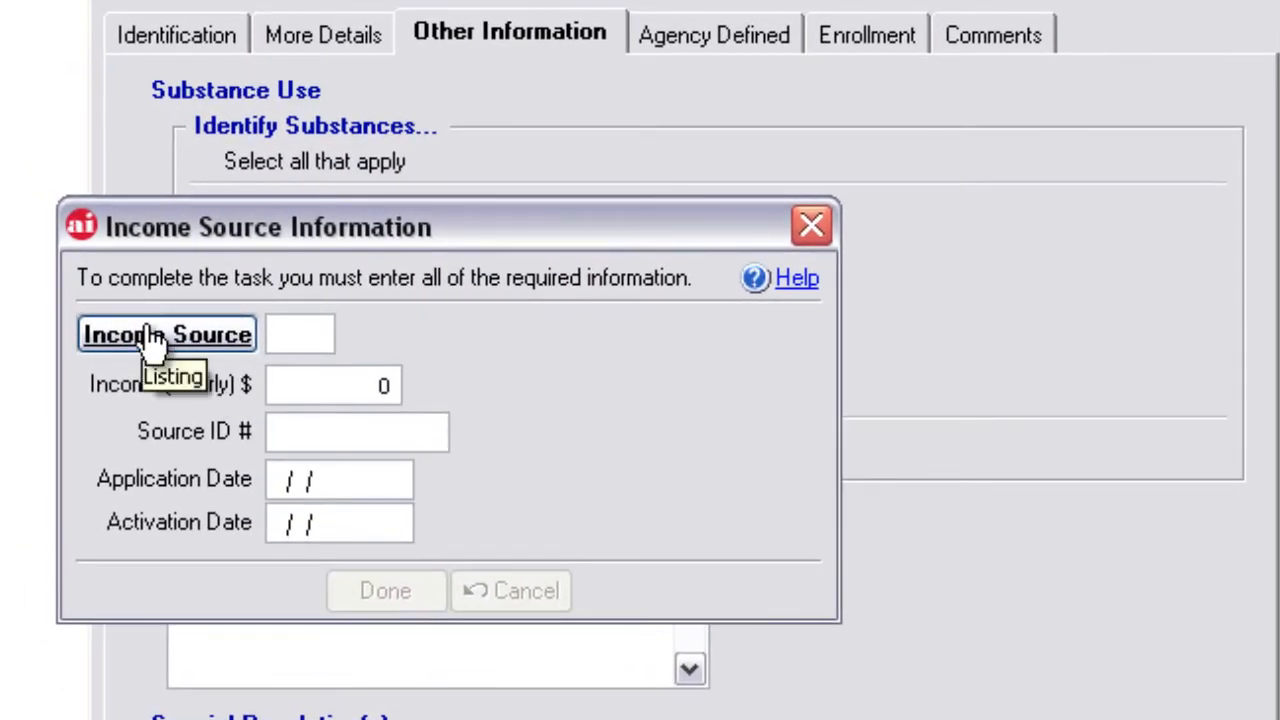
{"action": "left_click", "coordinate": [150, 337]}
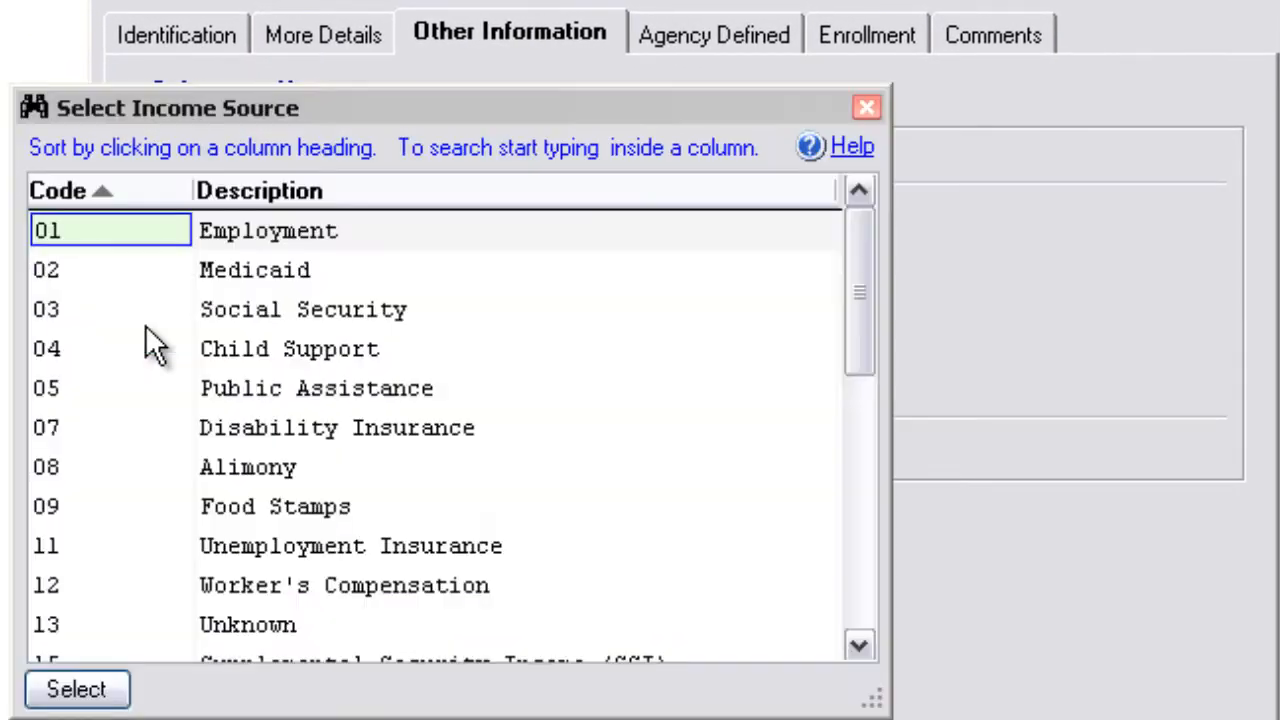
{"action": "double_click", "coordinate": [266, 232]}
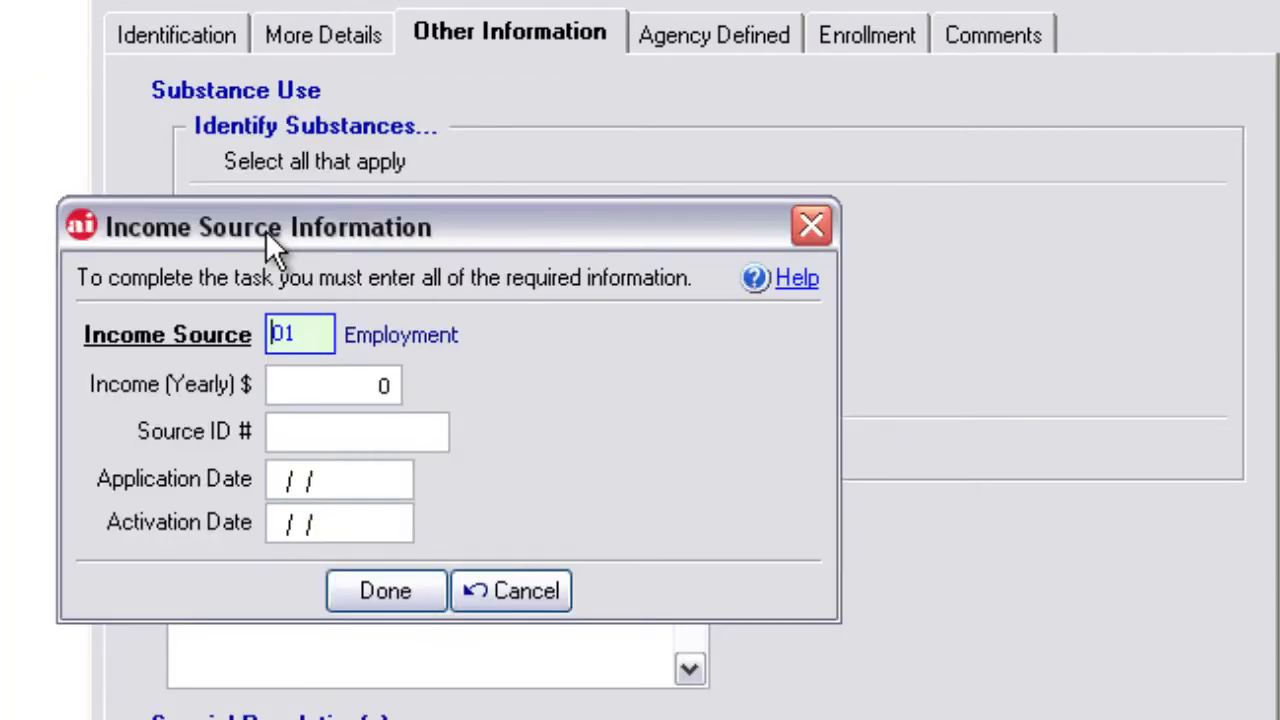
{"action": "left_click", "coordinate": [366, 587]}
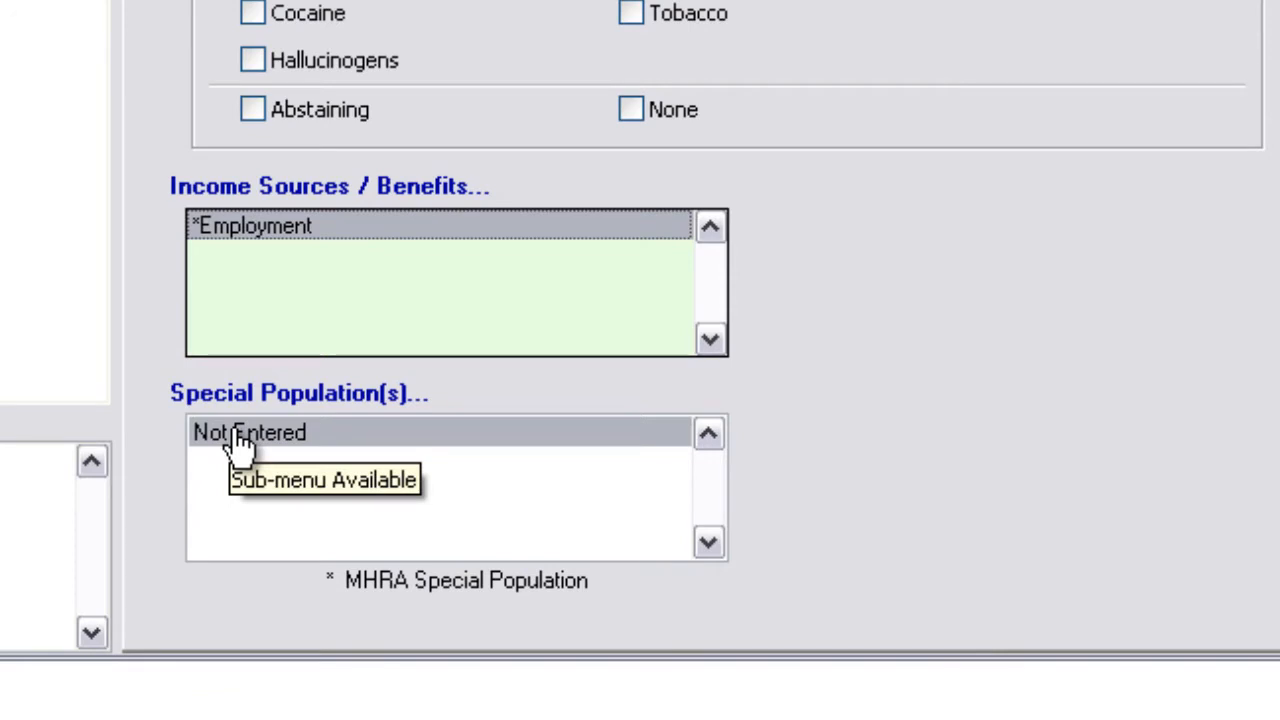
Move Mental Health Issues and Minority Population into the chosen special populations and confirm.
{"action": "left_click", "coordinate": [237, 434]}
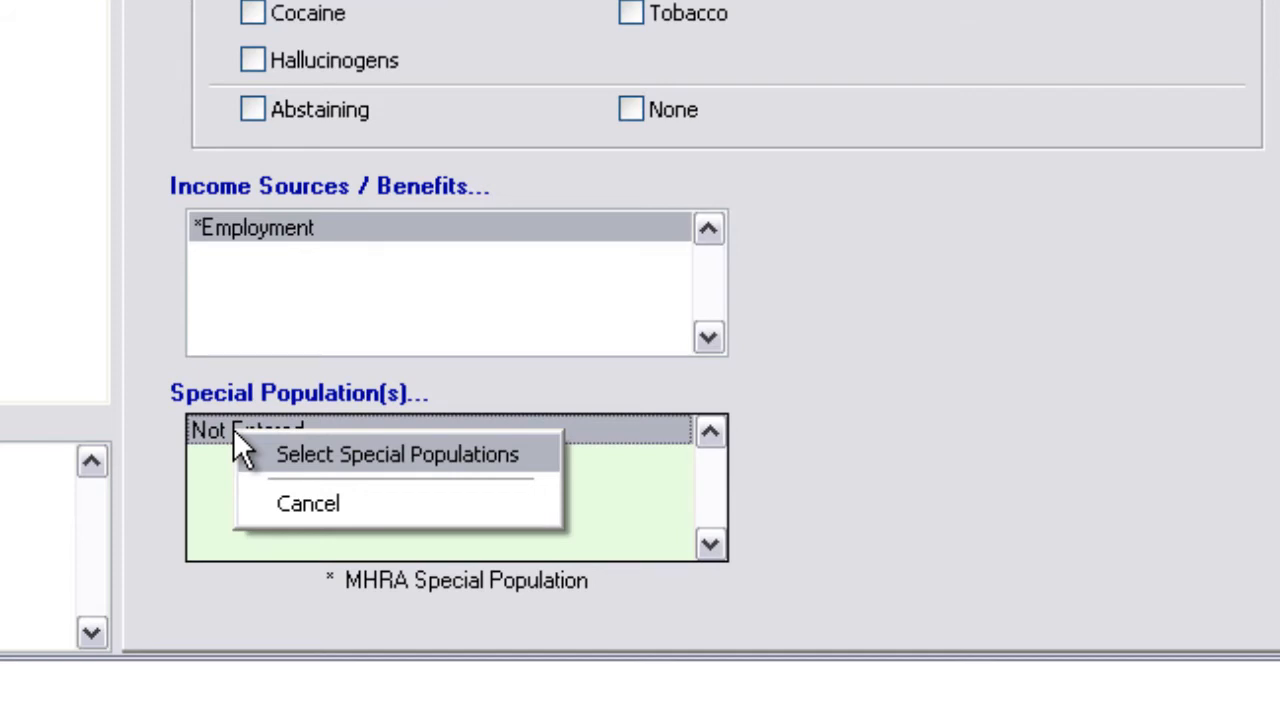
{"action": "left_click", "coordinate": [365, 454]}
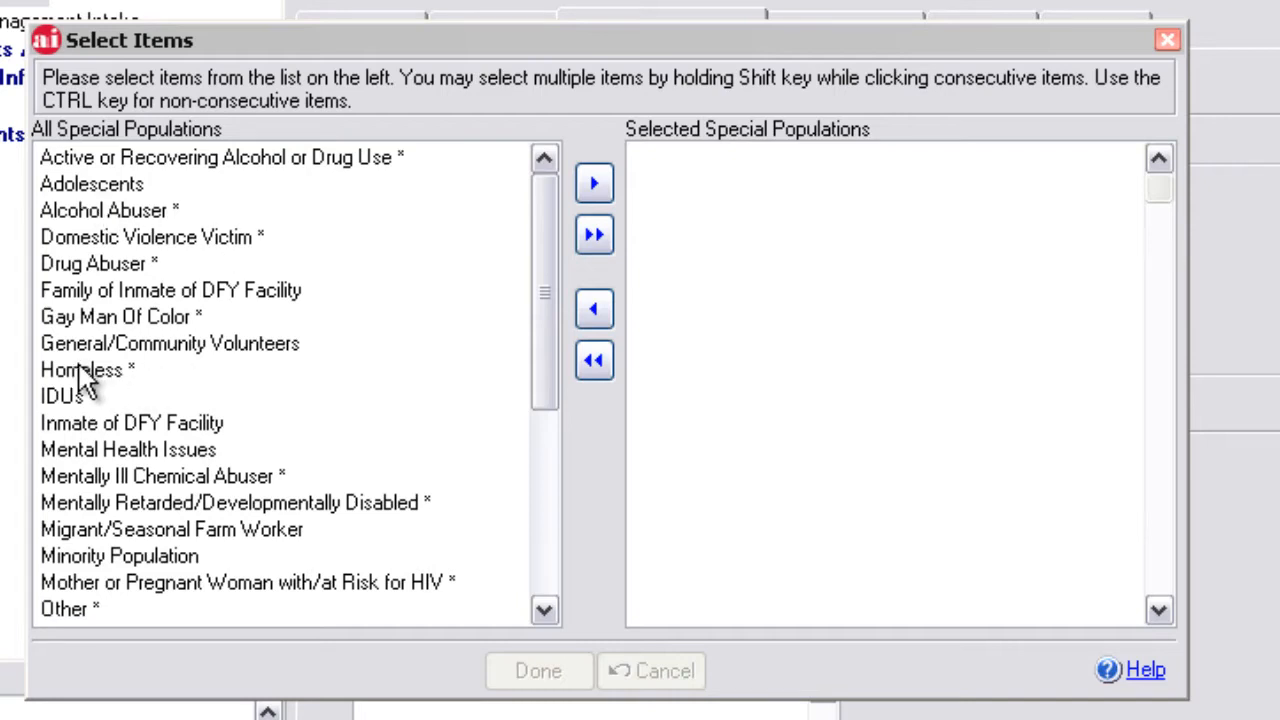
{"action": "left_click", "coordinate": [80, 456]}
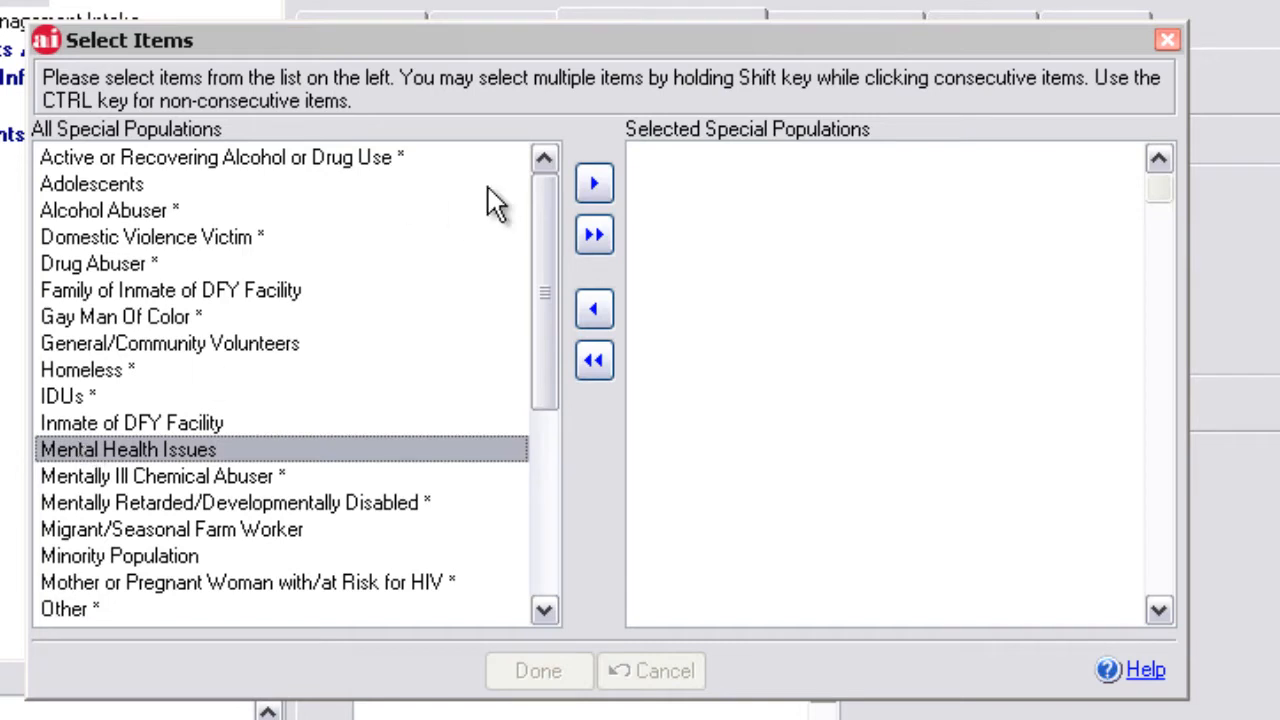
{"action": "left_click", "coordinate": [603, 172]}
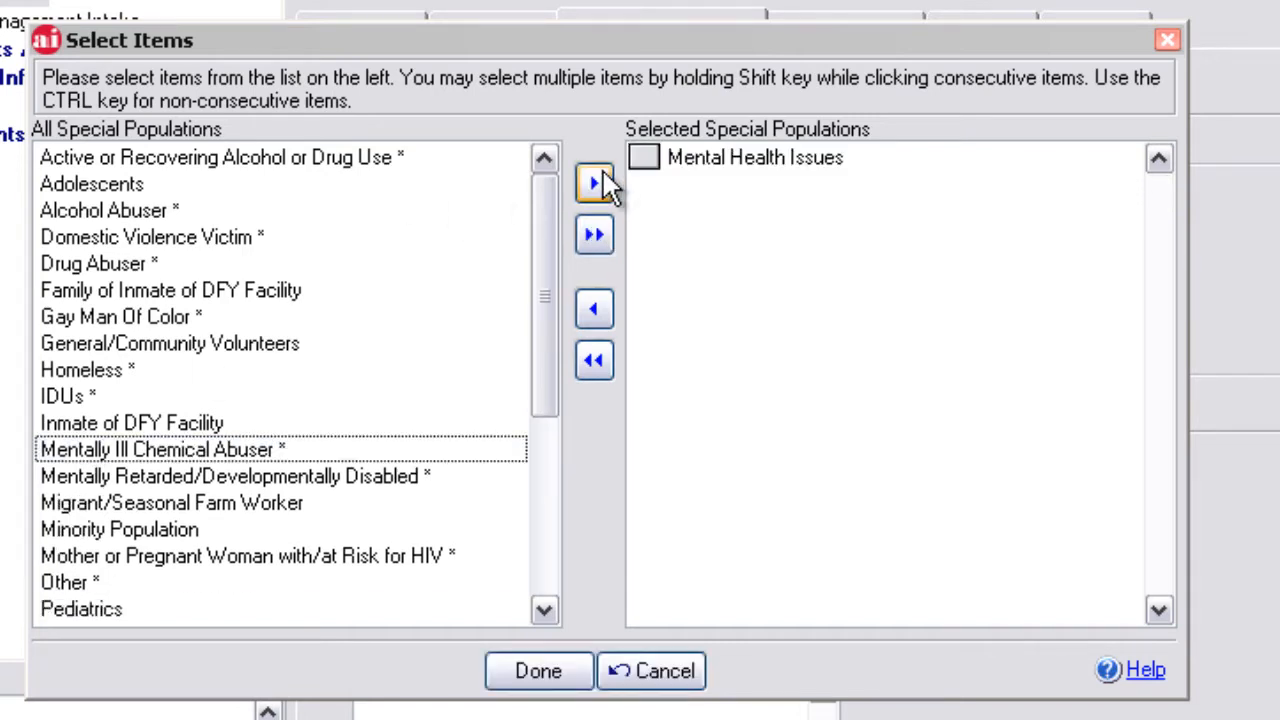
{"action": "double_click", "coordinate": [91, 537]}
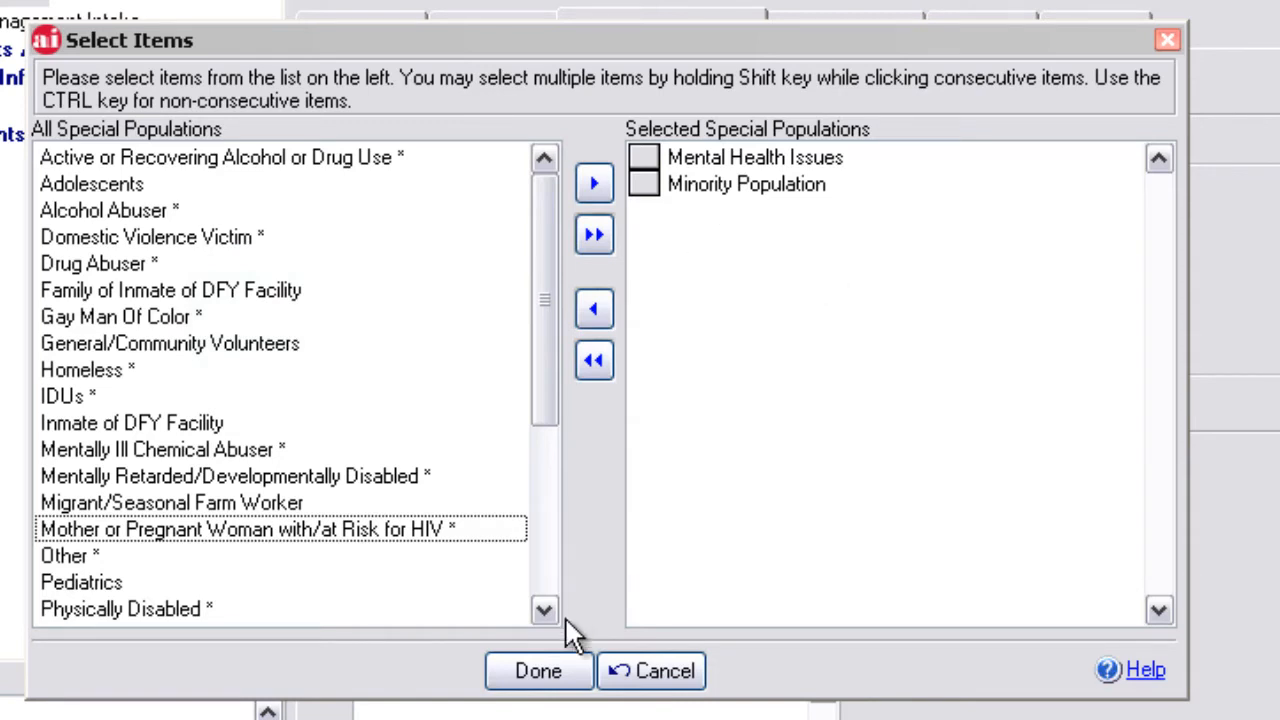
{"action": "left_click", "coordinate": [553, 688]}
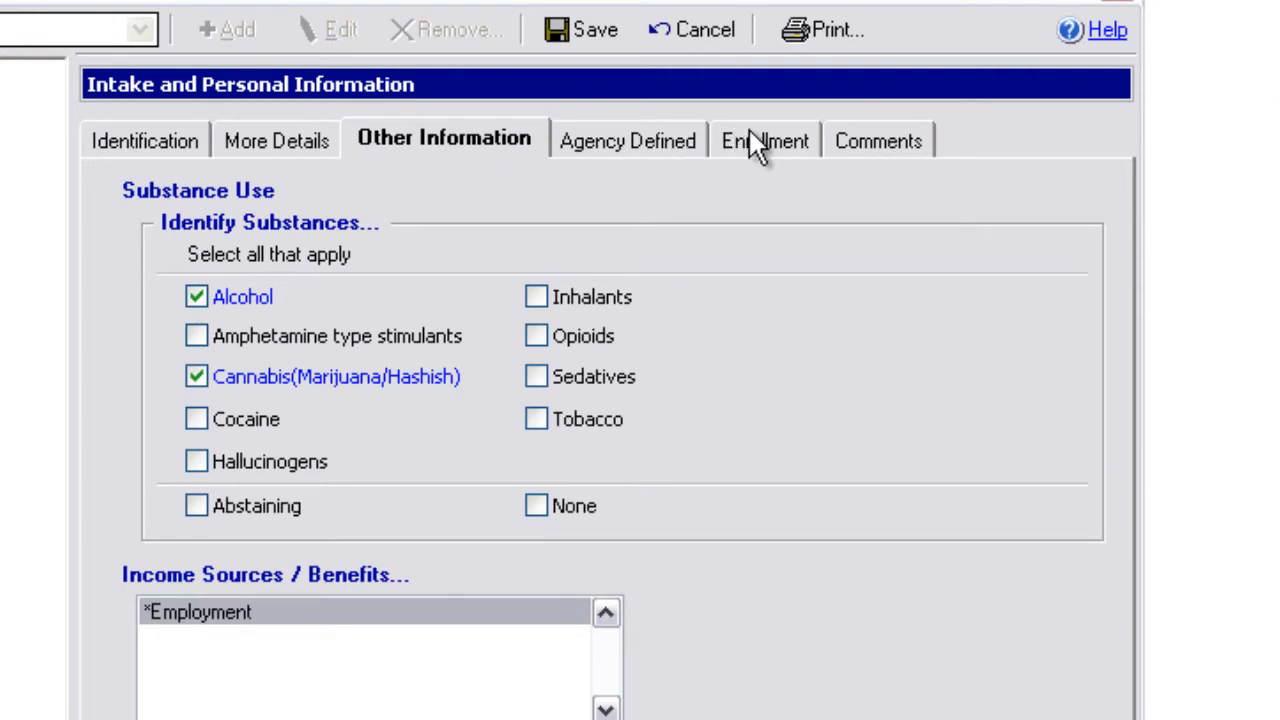
On the Enrollment page, pick the staff member completing the intake and set 8 C&T Program as performing program.
{"action": "left_click", "coordinate": [757, 148]}
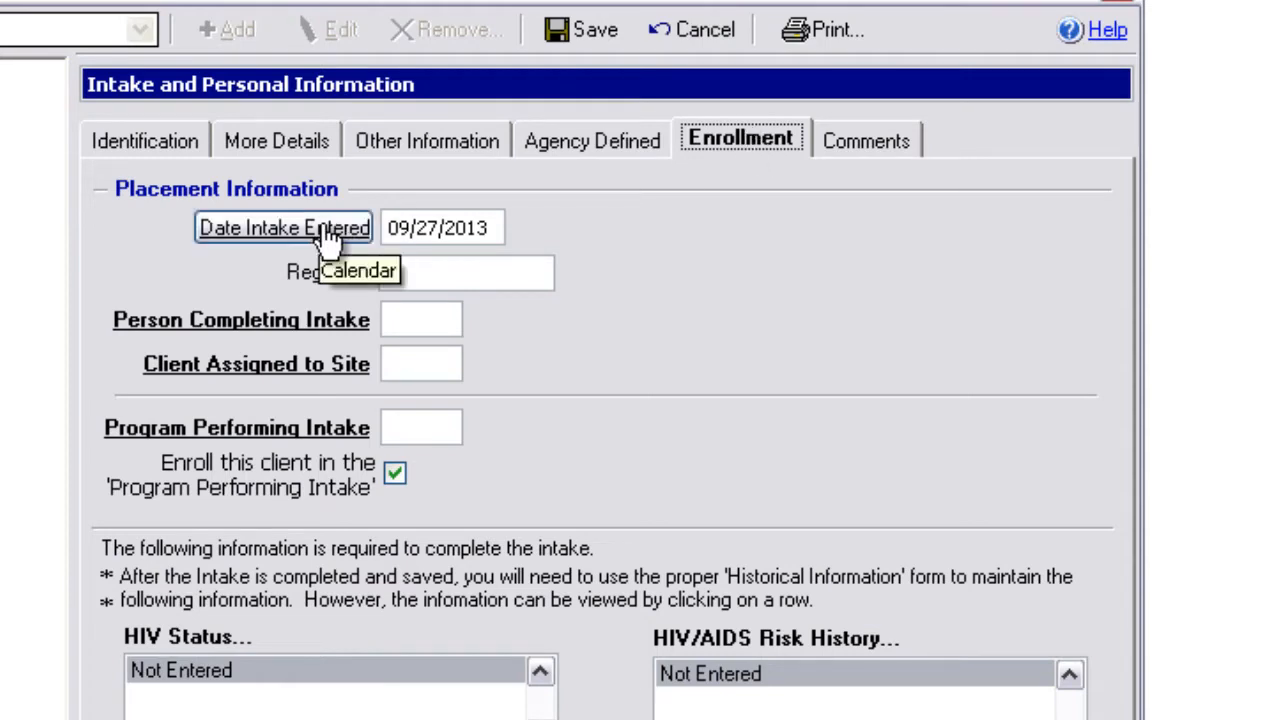
{"action": "left_click", "coordinate": [228, 338]}
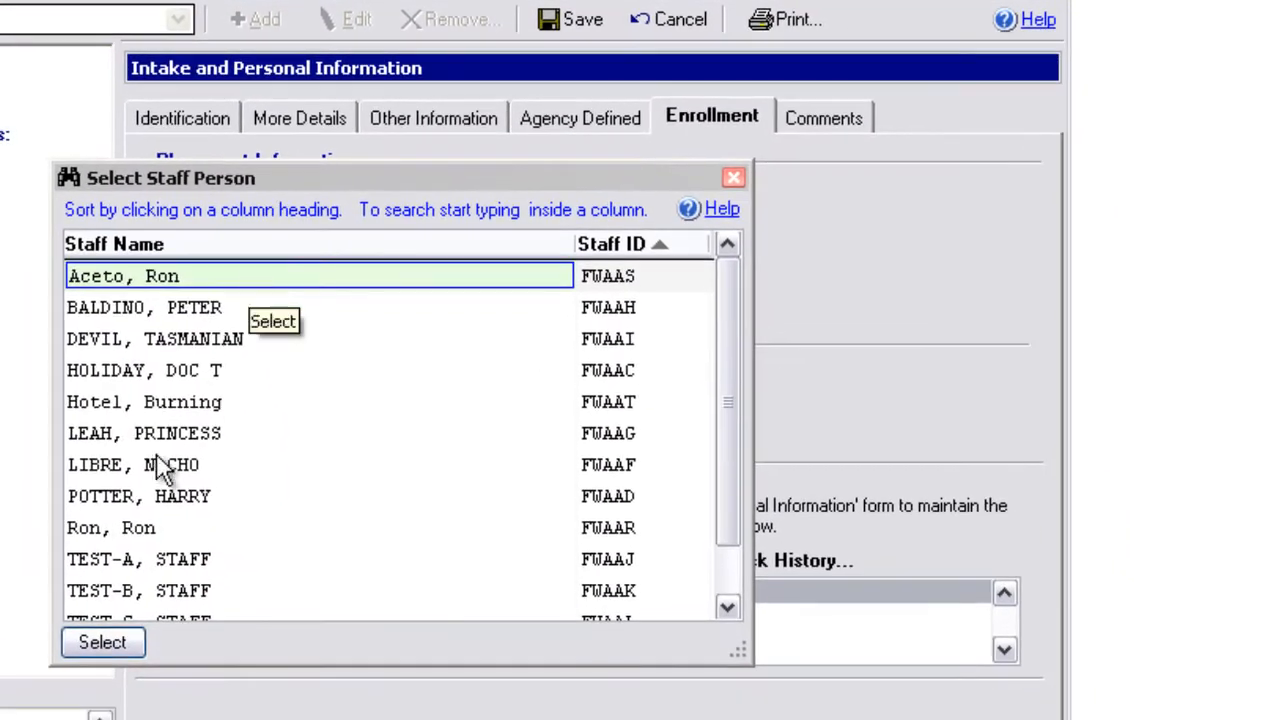
{"action": "double_click", "coordinate": [143, 497]}
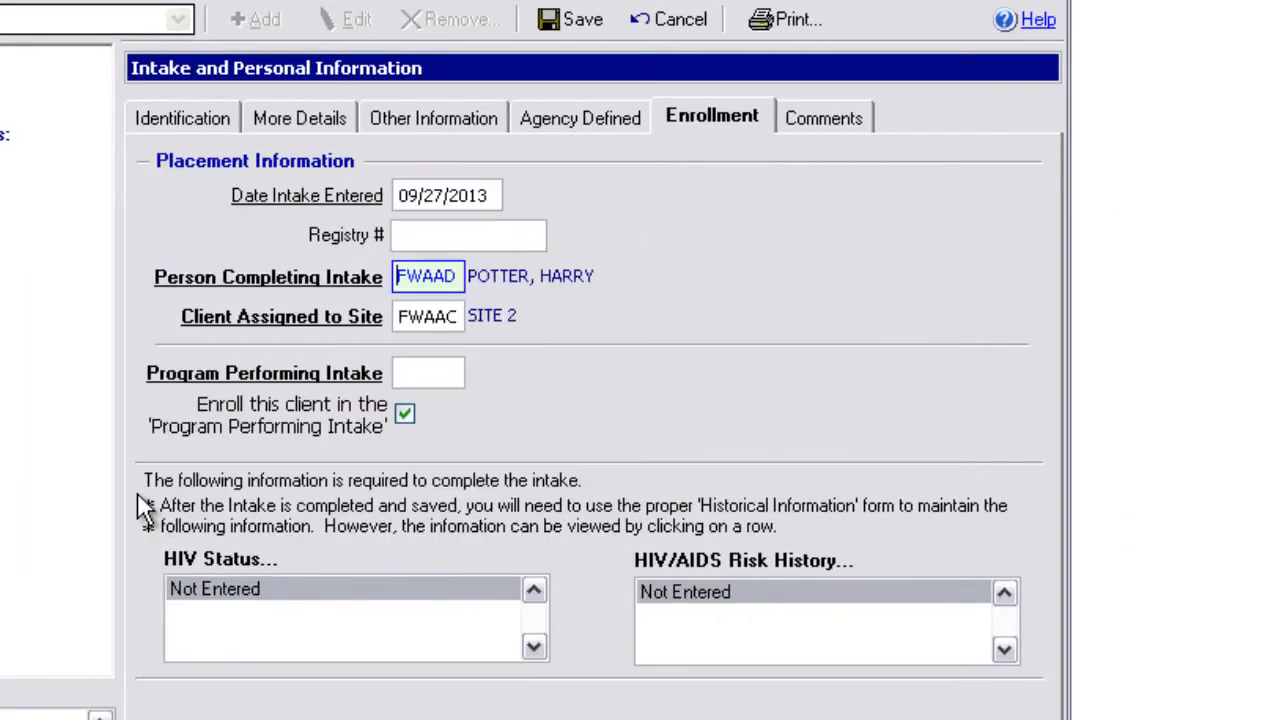
{"action": "left_click", "coordinate": [244, 375]}
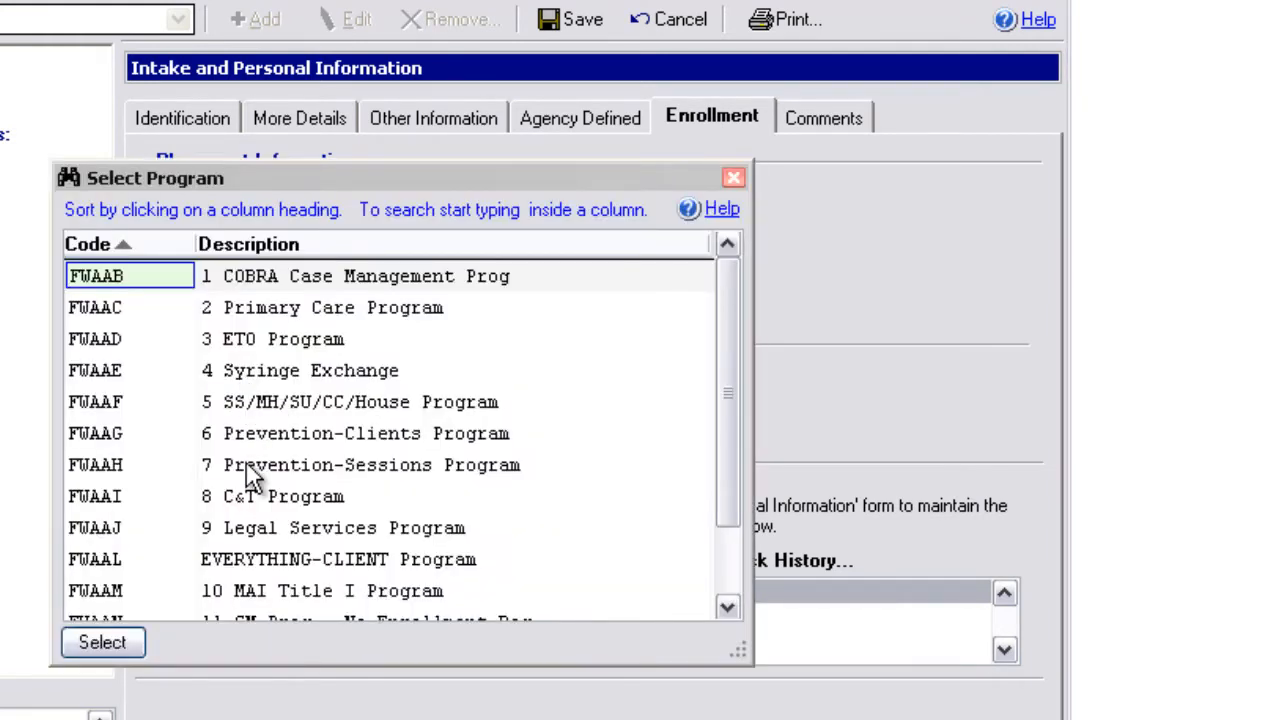
{"action": "left_click", "coordinate": [254, 505]}
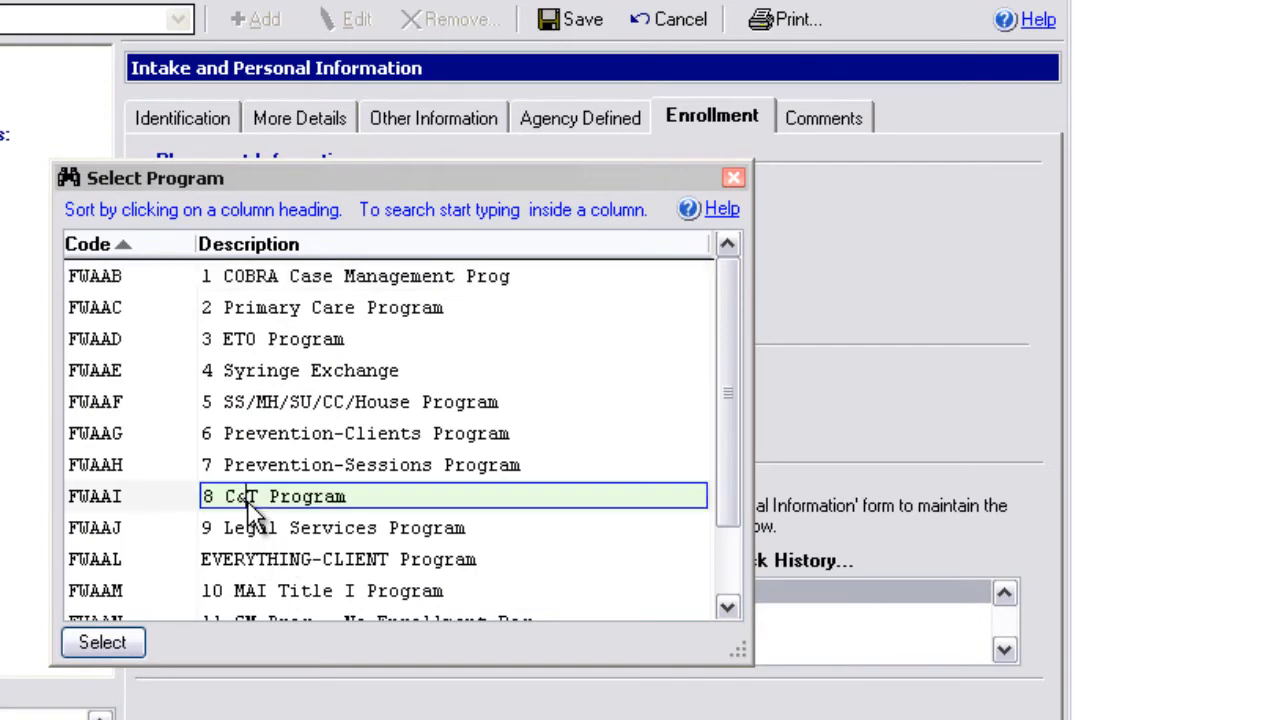
{"action": "double_click", "coordinate": [254, 500]}
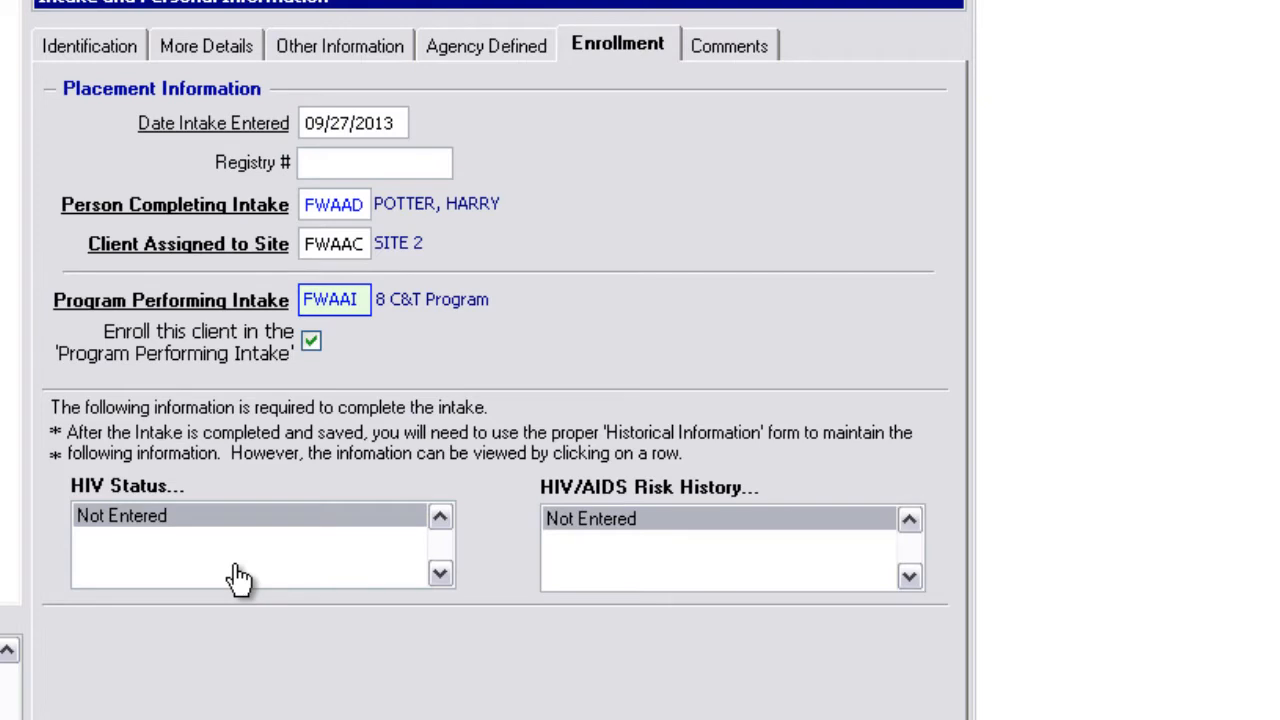
Add an HIV Status entry effective 09/27/2013 with status 04 Unknown/Unreported.
{"action": "right_click", "coordinate": [115, 520]}
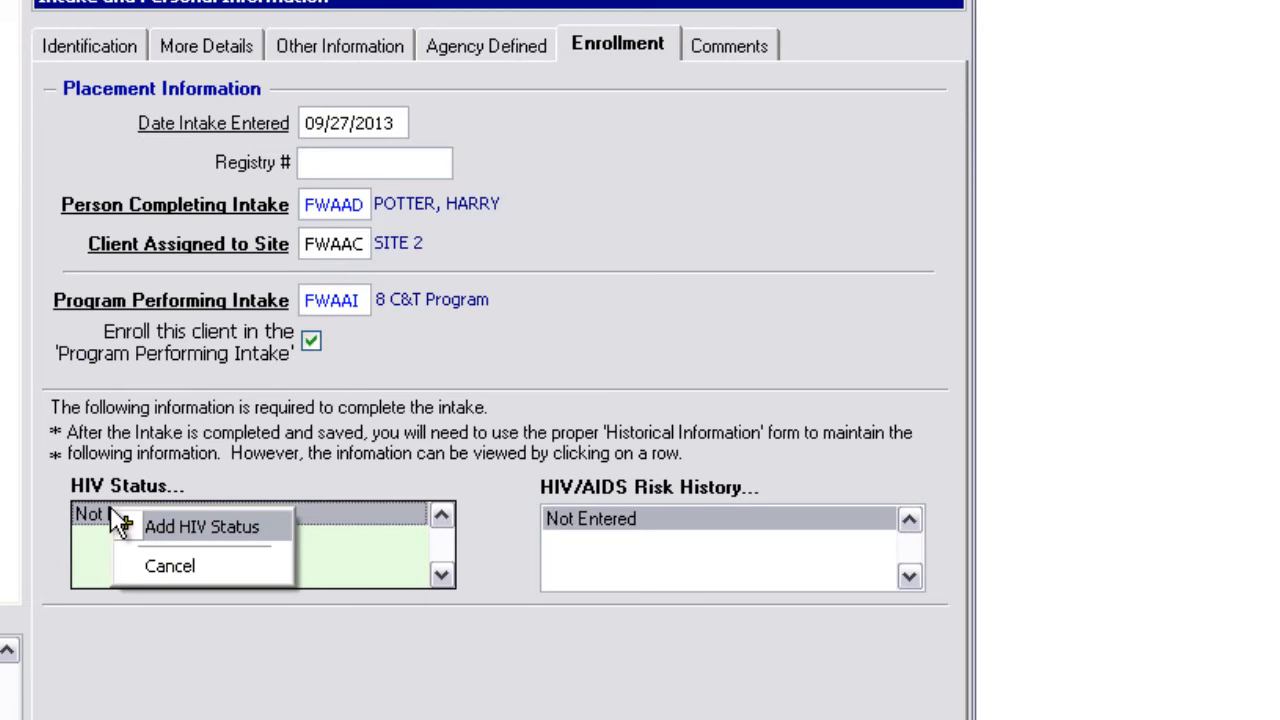
{"action": "left_click", "coordinate": [199, 524]}
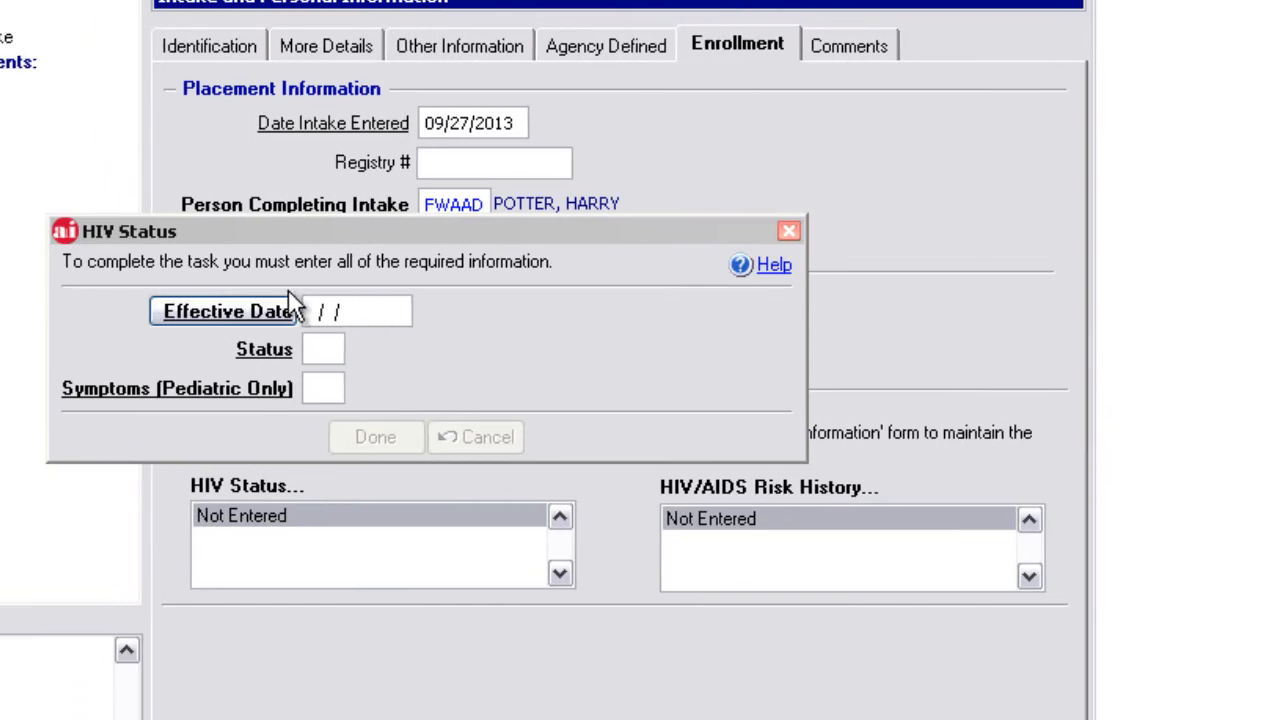
{"action": "left_click", "coordinate": [186, 314]}
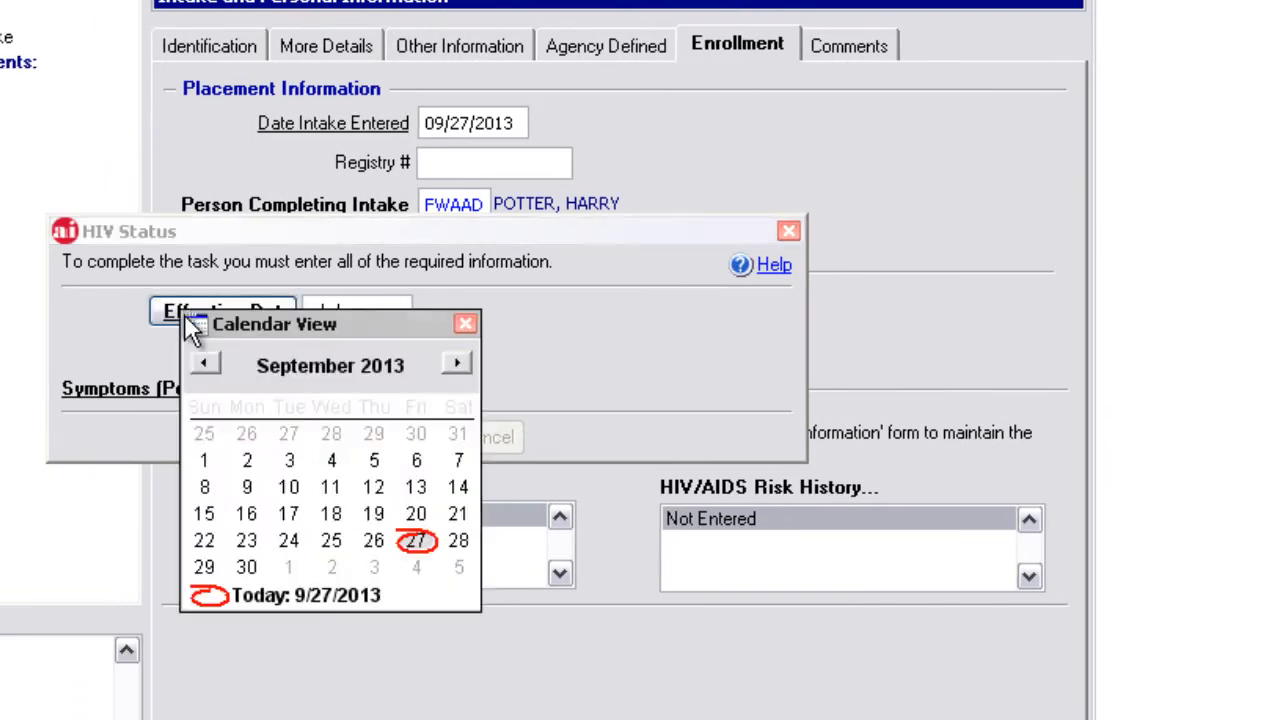
{"action": "left_click", "coordinate": [414, 549]}
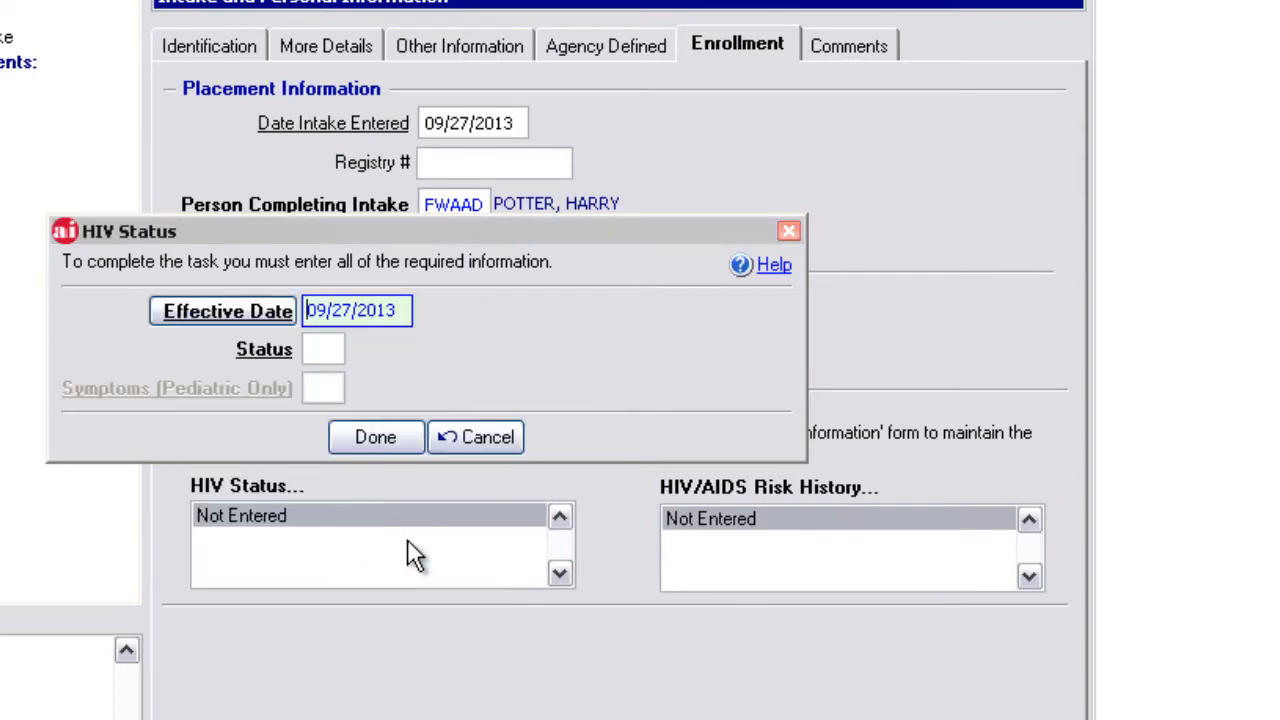
{"action": "left_click", "coordinate": [270, 356]}
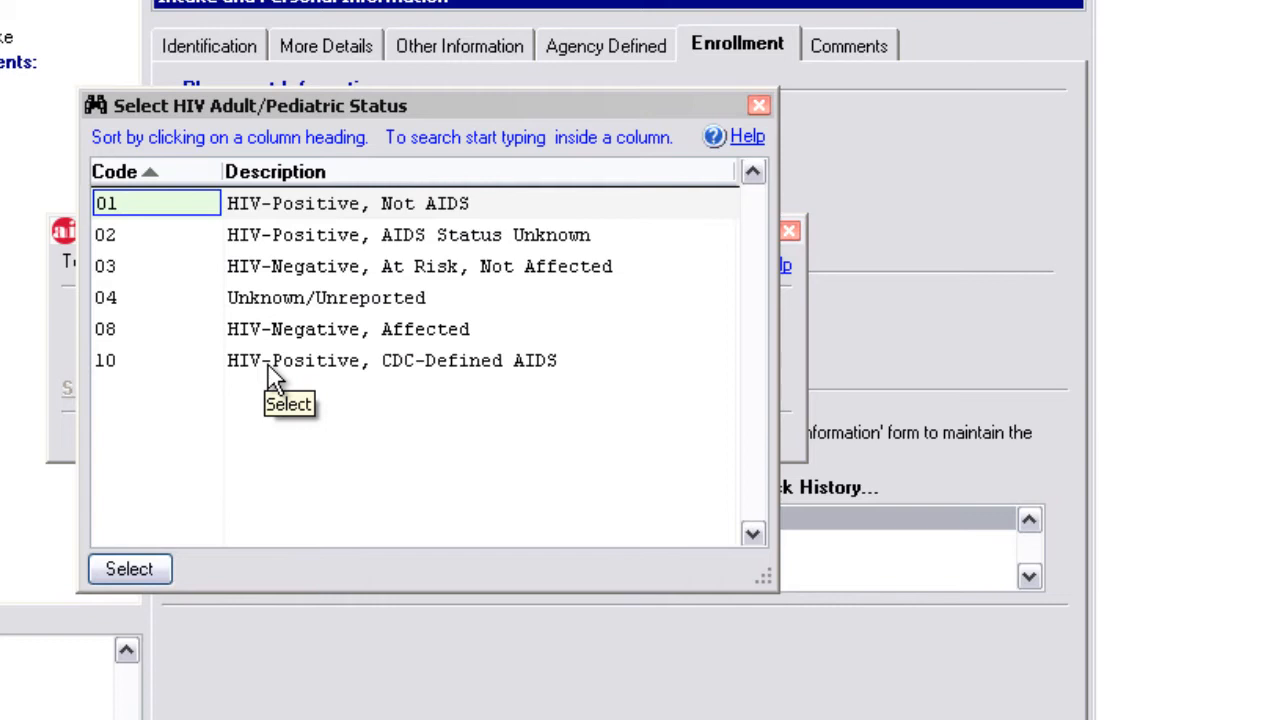
{"action": "left_click", "coordinate": [318, 300]}
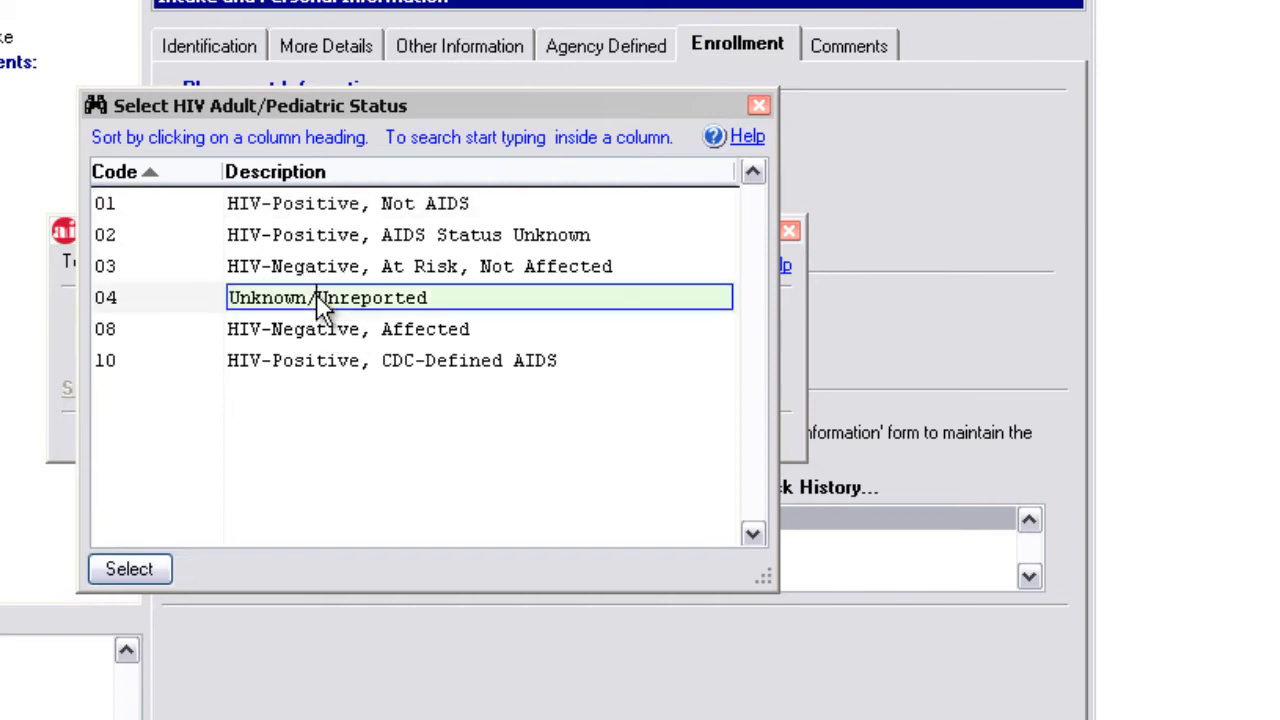
{"action": "left_click", "coordinate": [125, 563]}
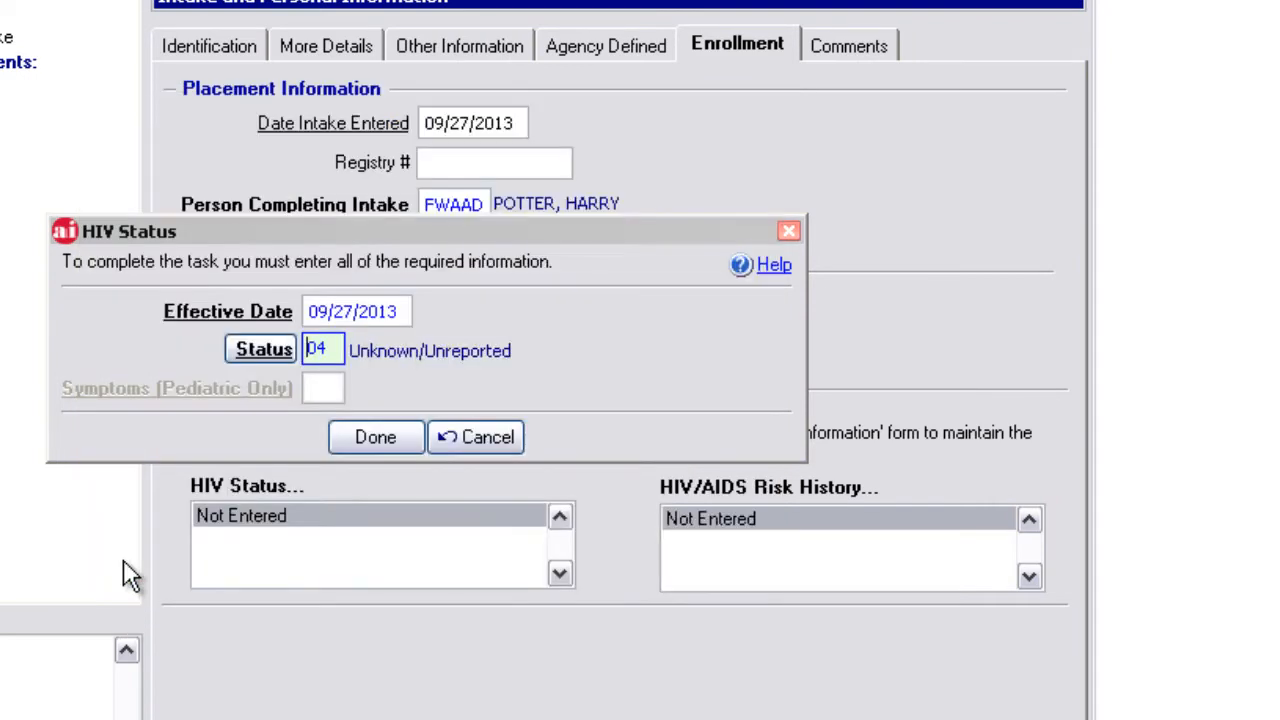
{"action": "left_click", "coordinate": [377, 442]}
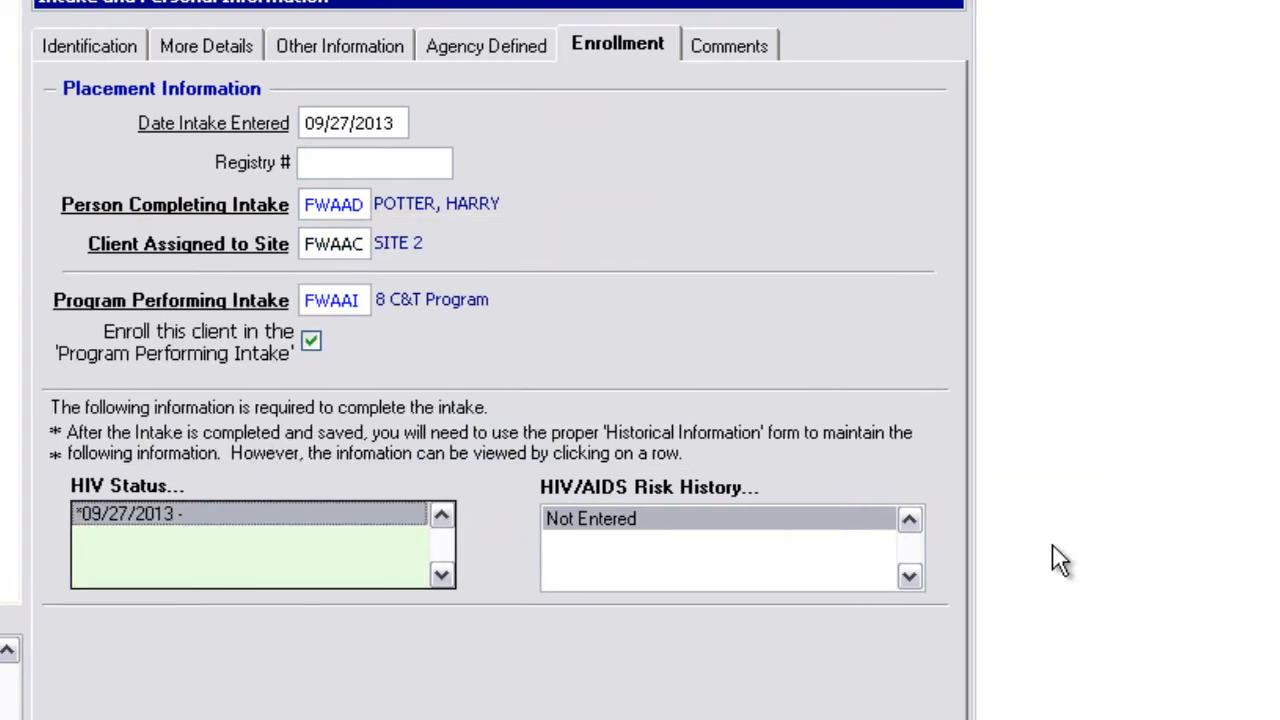
Start a new HIV/AIDS Risk History entry with sex with males checked.
{"action": "left_click", "coordinate": [592, 522]}
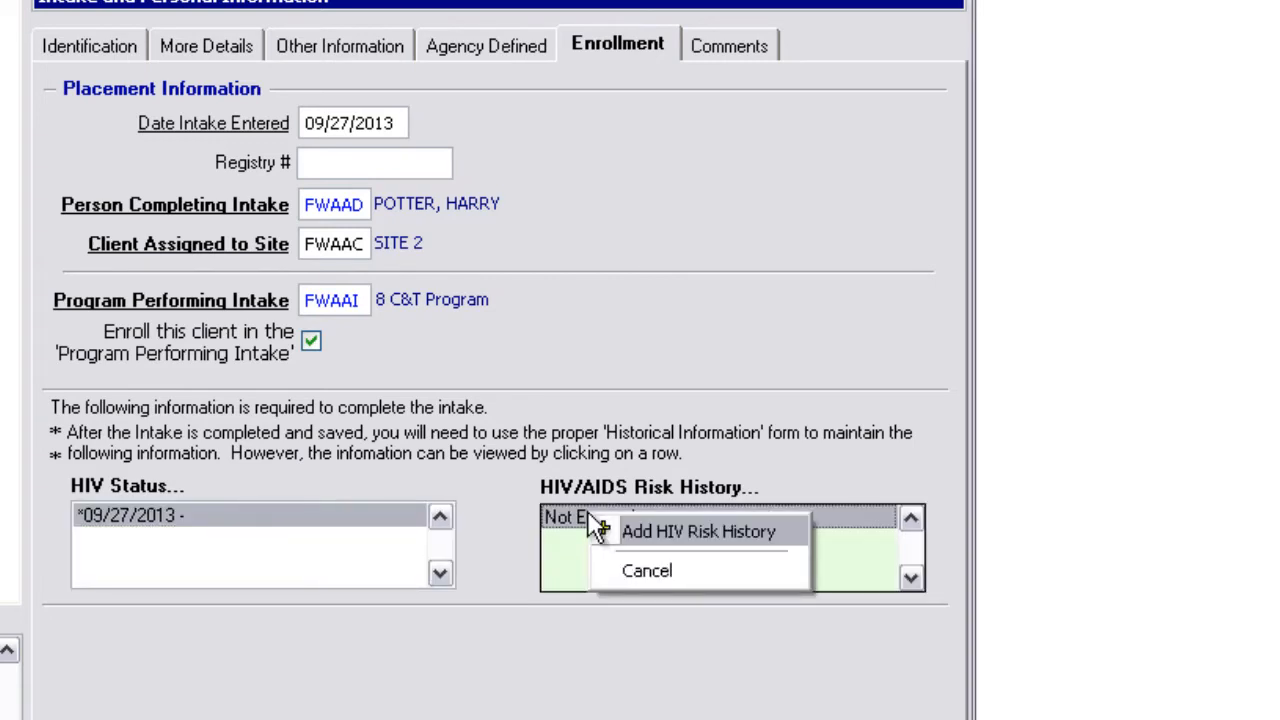
{"action": "left_click", "coordinate": [716, 530]}
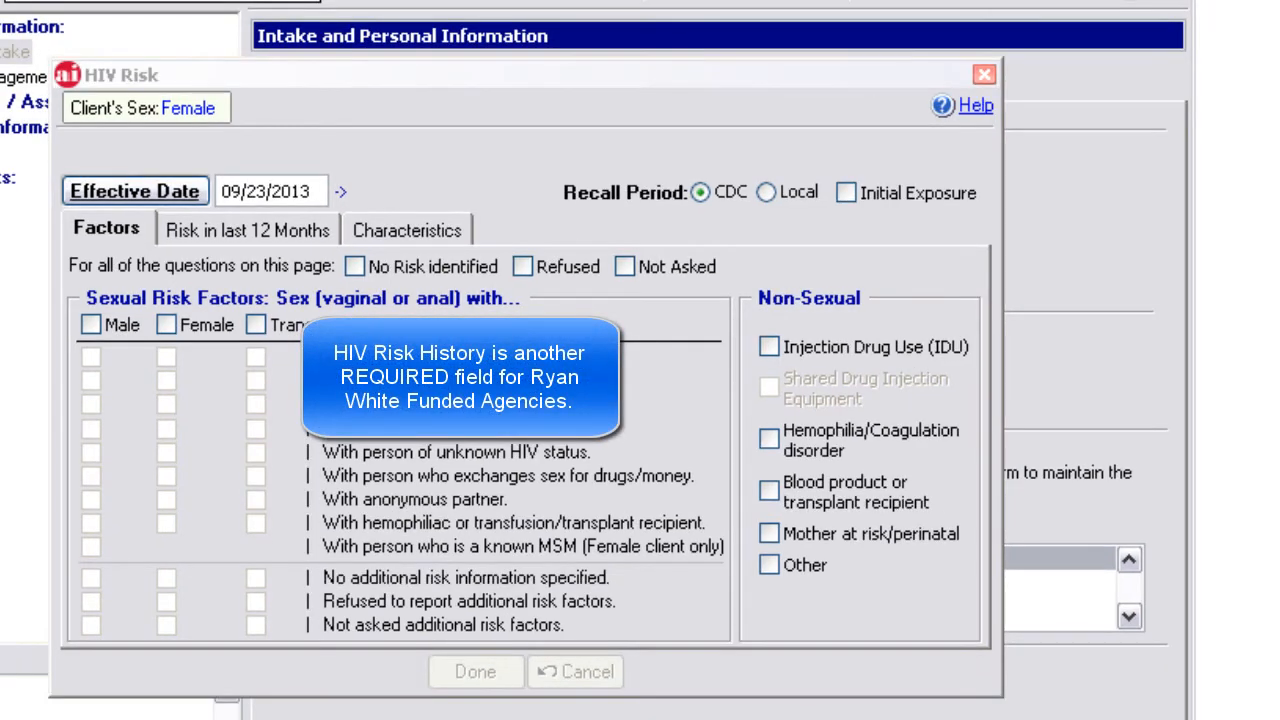
{"action": "left_click", "coordinate": [91, 326]}
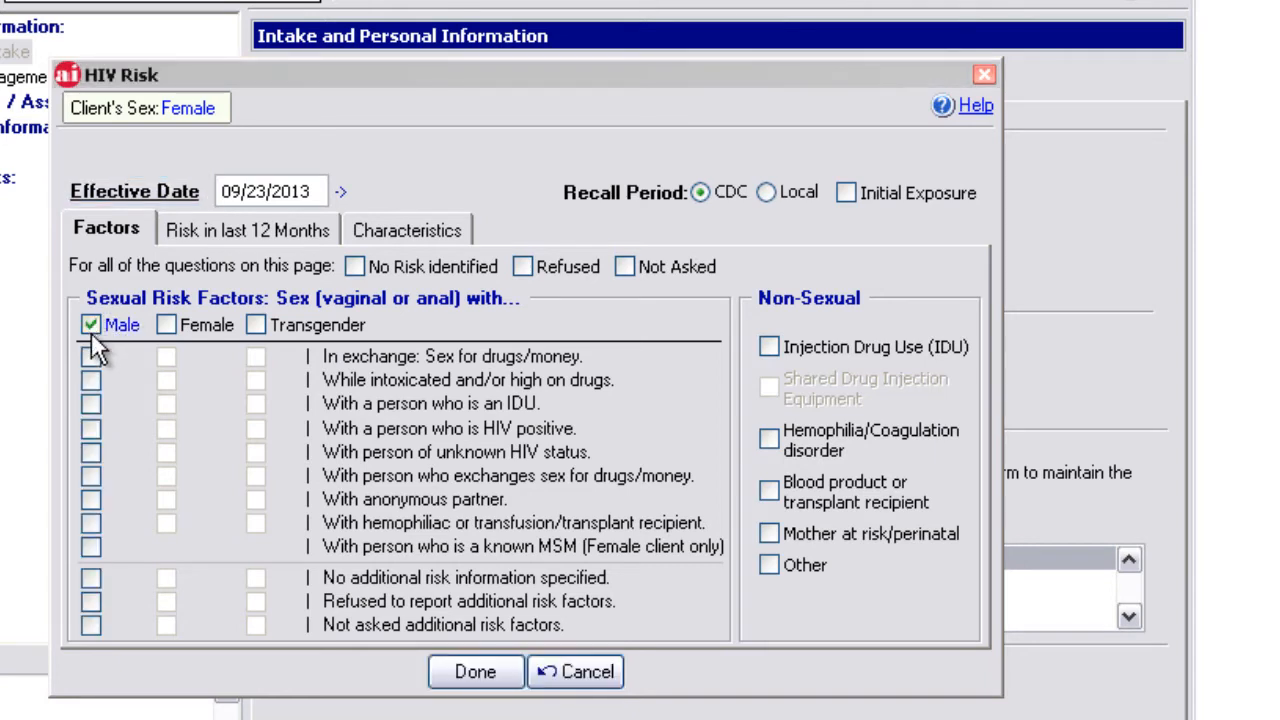
Record last-12-month risks: lab-confirmed recent STD, not incarcerated, not a sex worker, non-permanent housing.
{"action": "left_click", "coordinate": [209, 229]}
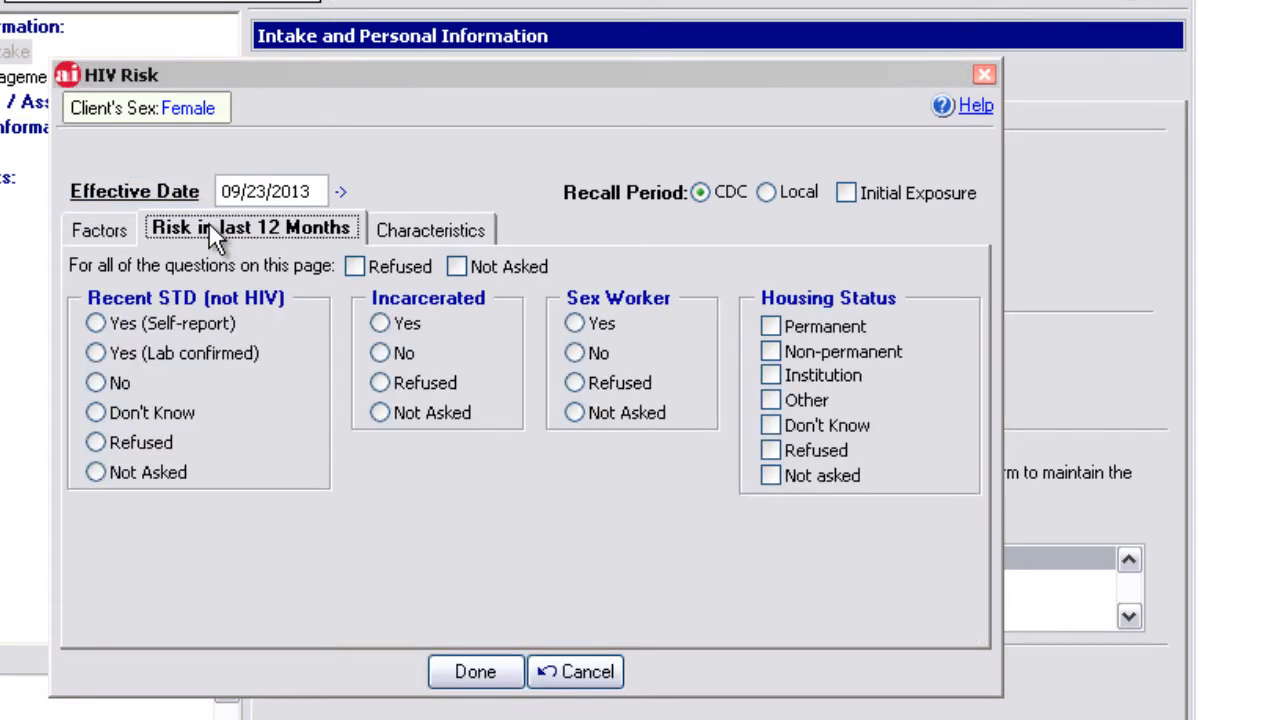
{"action": "left_click", "coordinate": [131, 366]}
{"action": "left_click", "coordinate": [379, 362]}
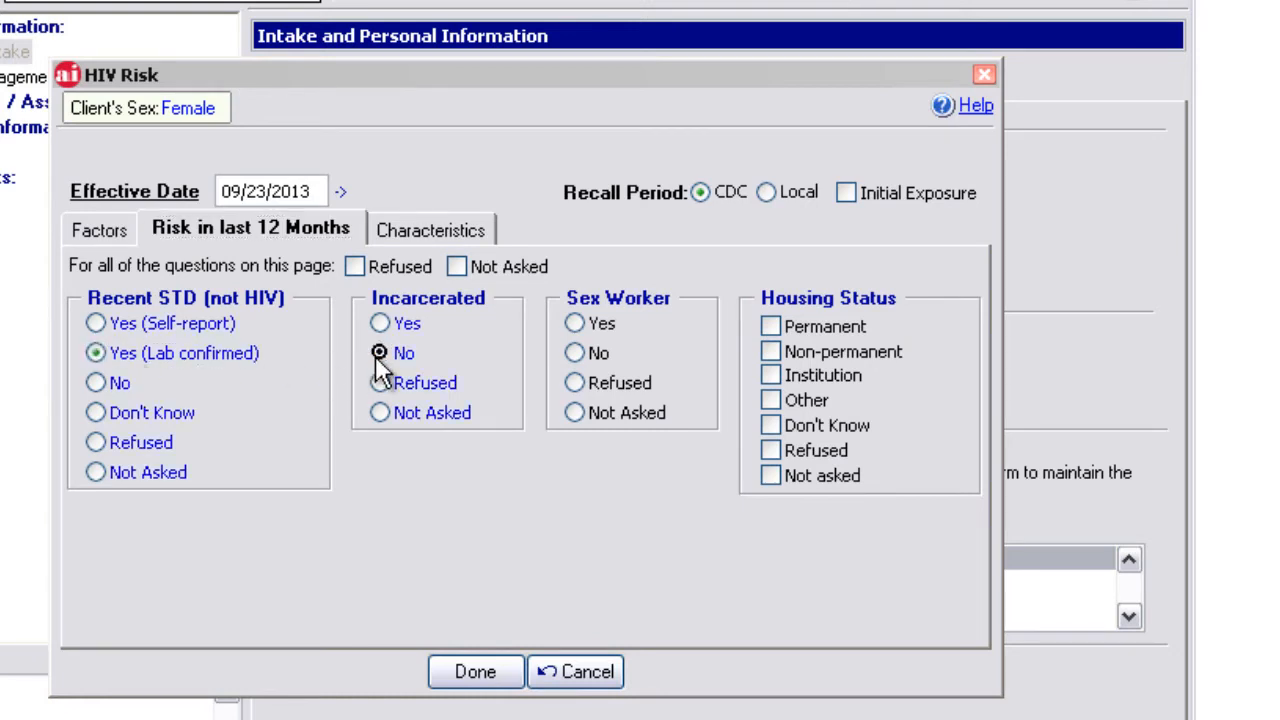
{"action": "left_click", "coordinate": [591, 362]}
{"action": "left_click", "coordinate": [815, 358]}
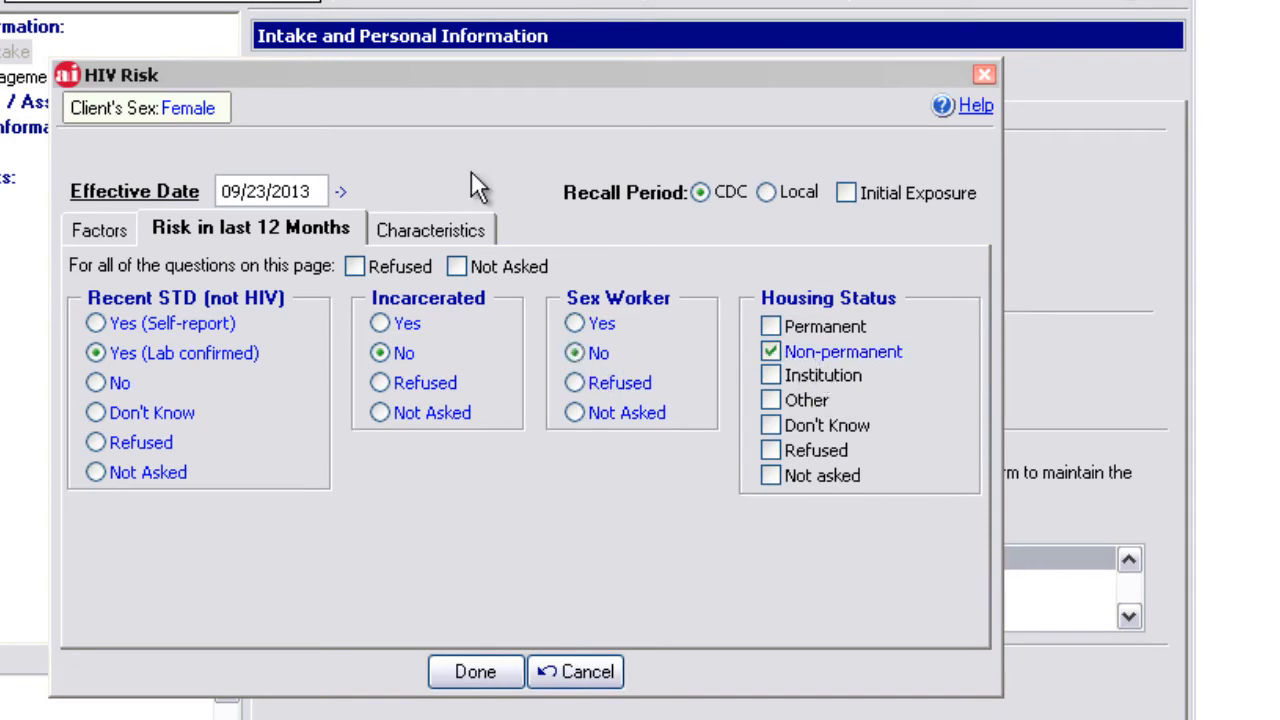
{"action": "left_click", "coordinate": [418, 228]}
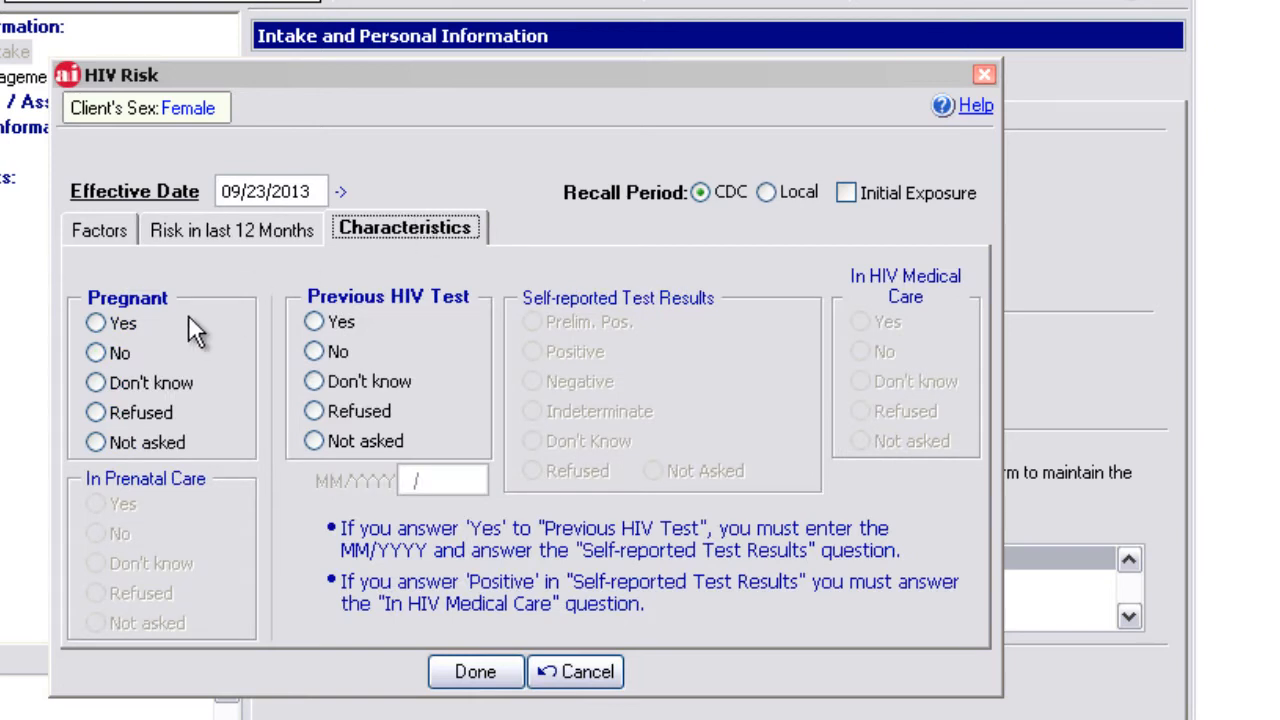
Mark not pregnant, positive previous HIV test 10/2002, not in care, and add the 09/23/2013 entry.
{"action": "left_click", "coordinate": [93, 362]}
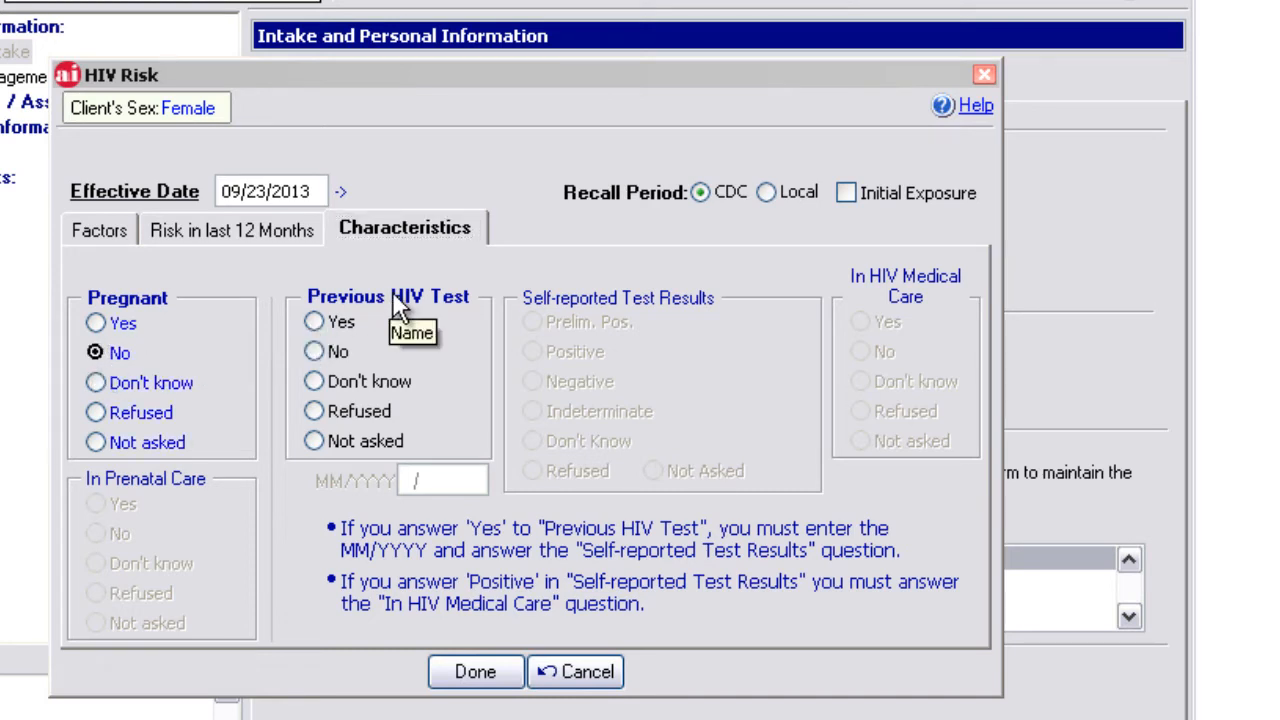
{"action": "left_click", "coordinate": [319, 333]}
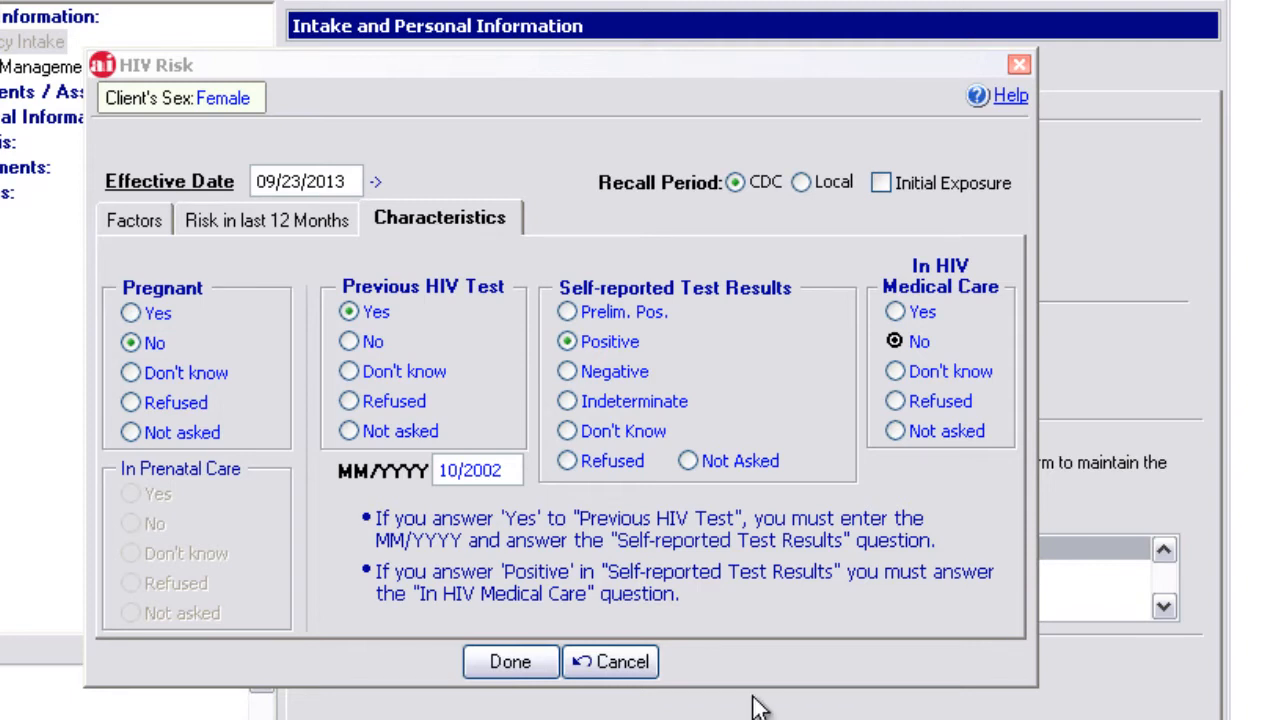
{"action": "left_click", "coordinate": [510, 663]}
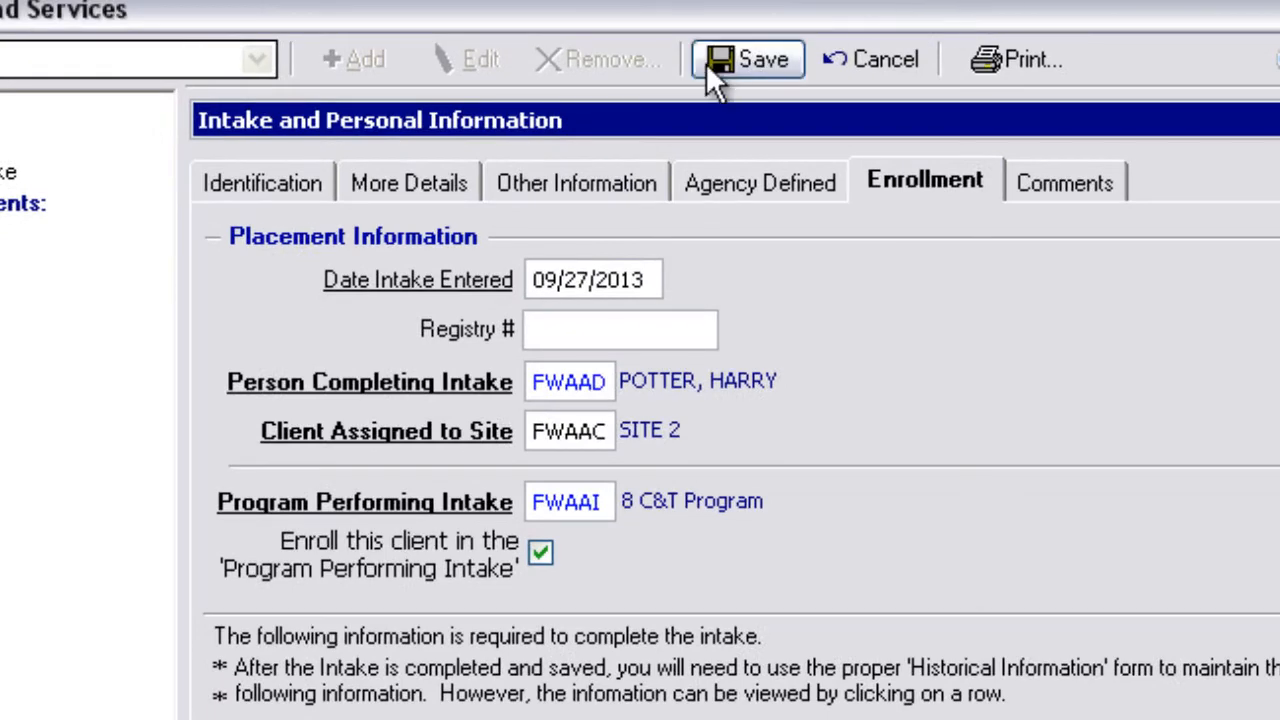
Attempt saving the intake, dismiss the Insurance Status validation warning, and go to More Details.
{"action": "left_click", "coordinate": [706, 63]}
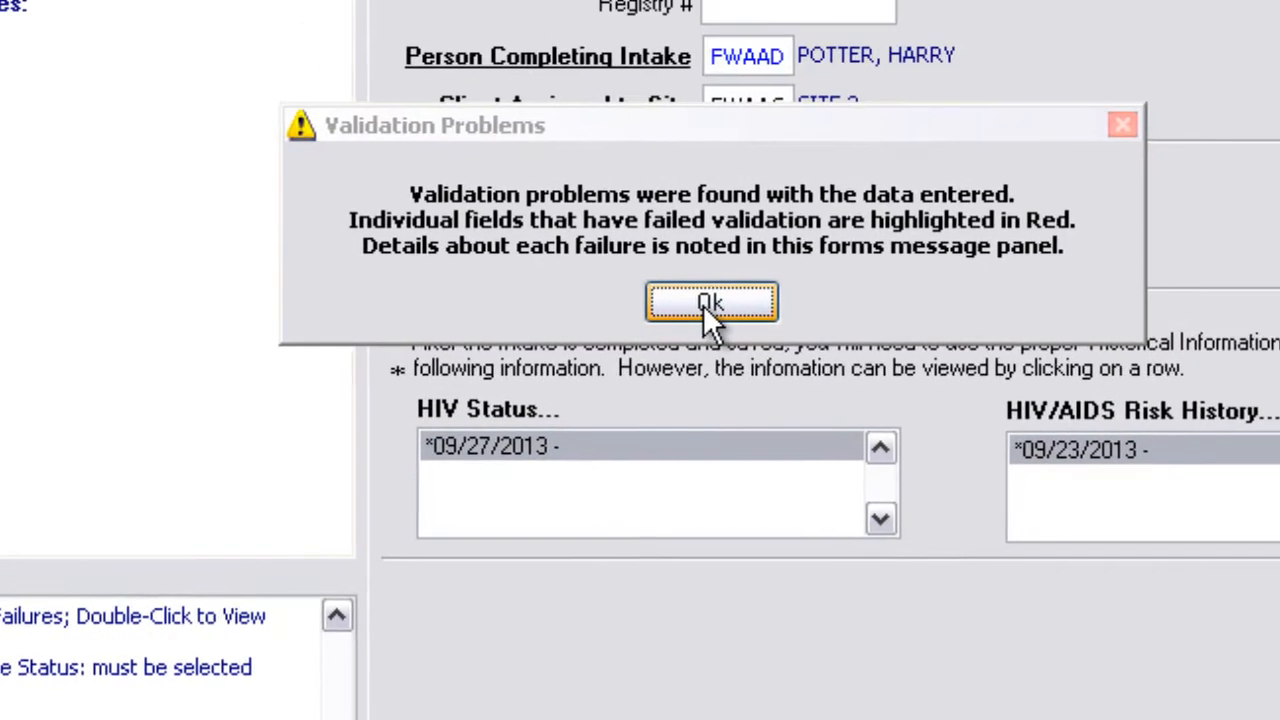
{"action": "left_click", "coordinate": [708, 303]}
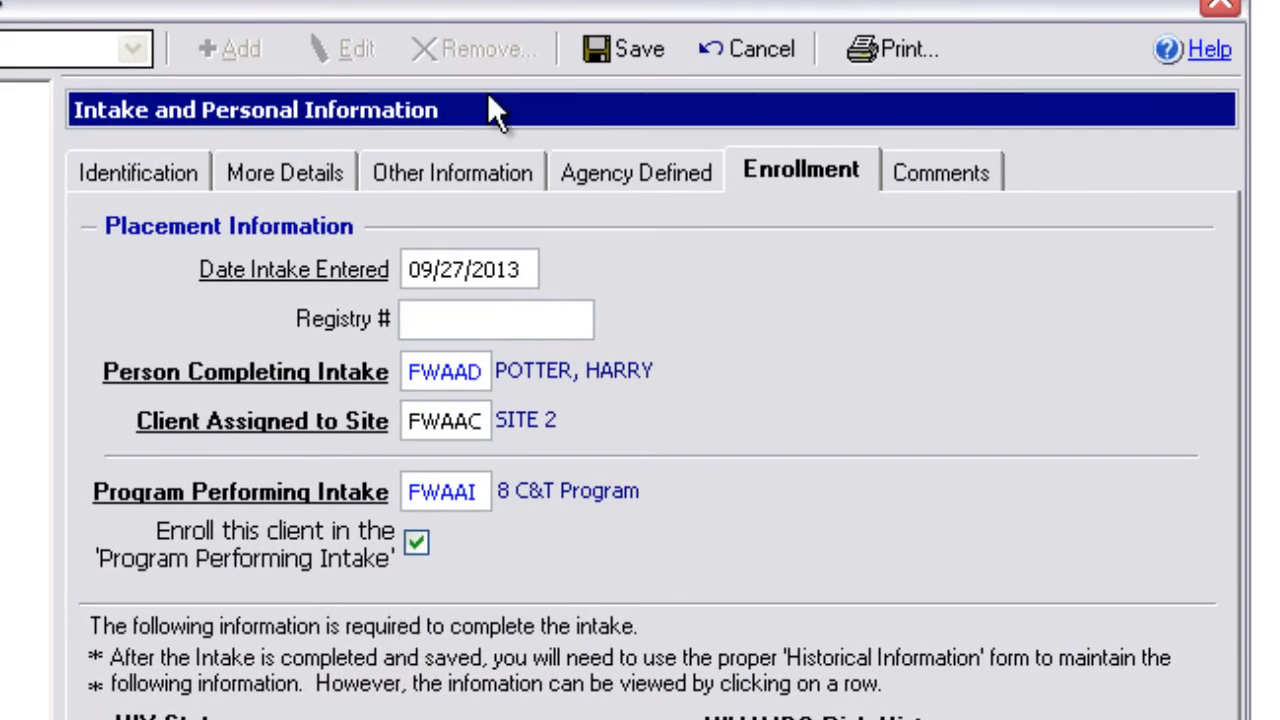
{"action": "left_click", "coordinate": [281, 170]}
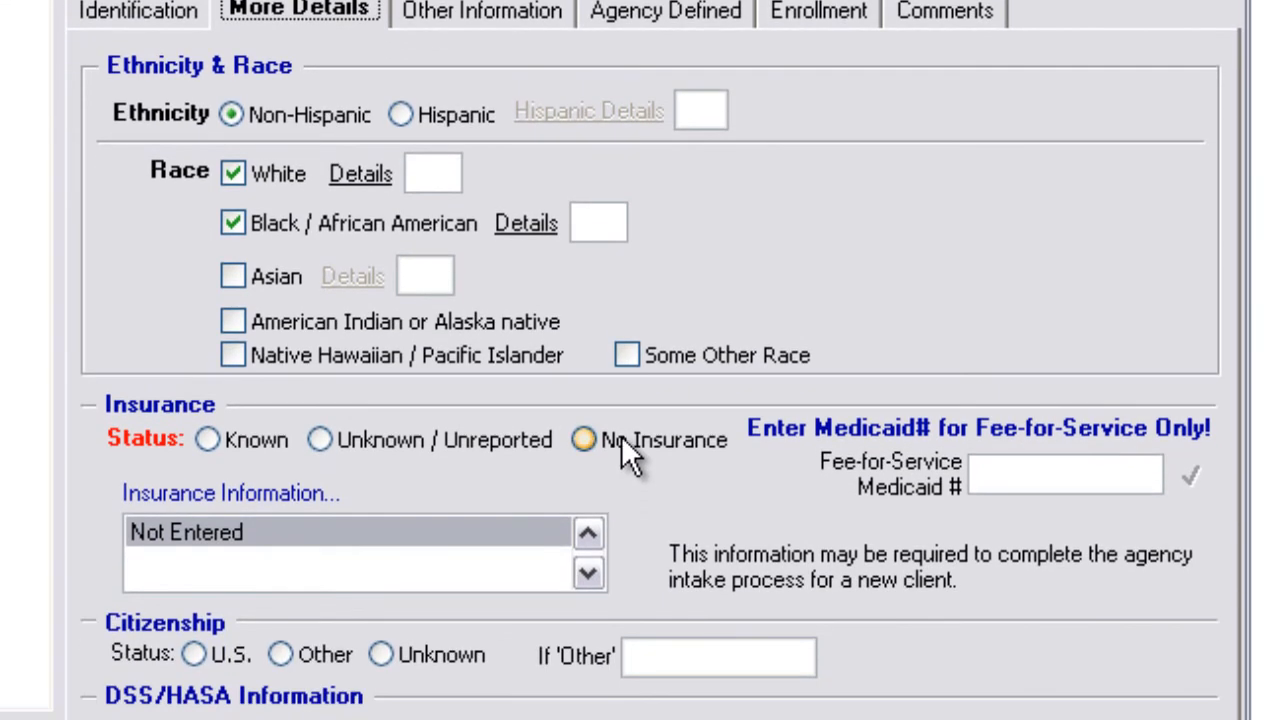
Set insurance status to No Insurance, save the intake, and acknowledge the 8 C&T Program notice.
{"action": "left_click", "coordinate": [621, 440]}
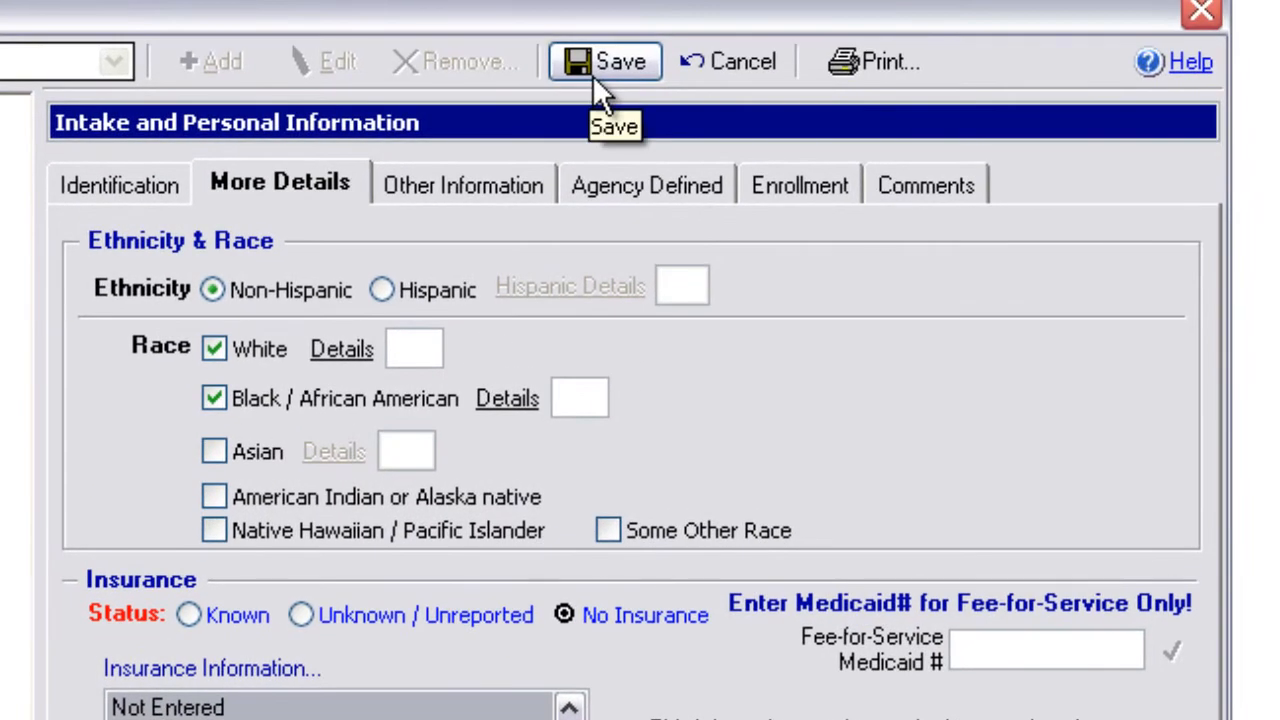
{"action": "left_click", "coordinate": [598, 80]}
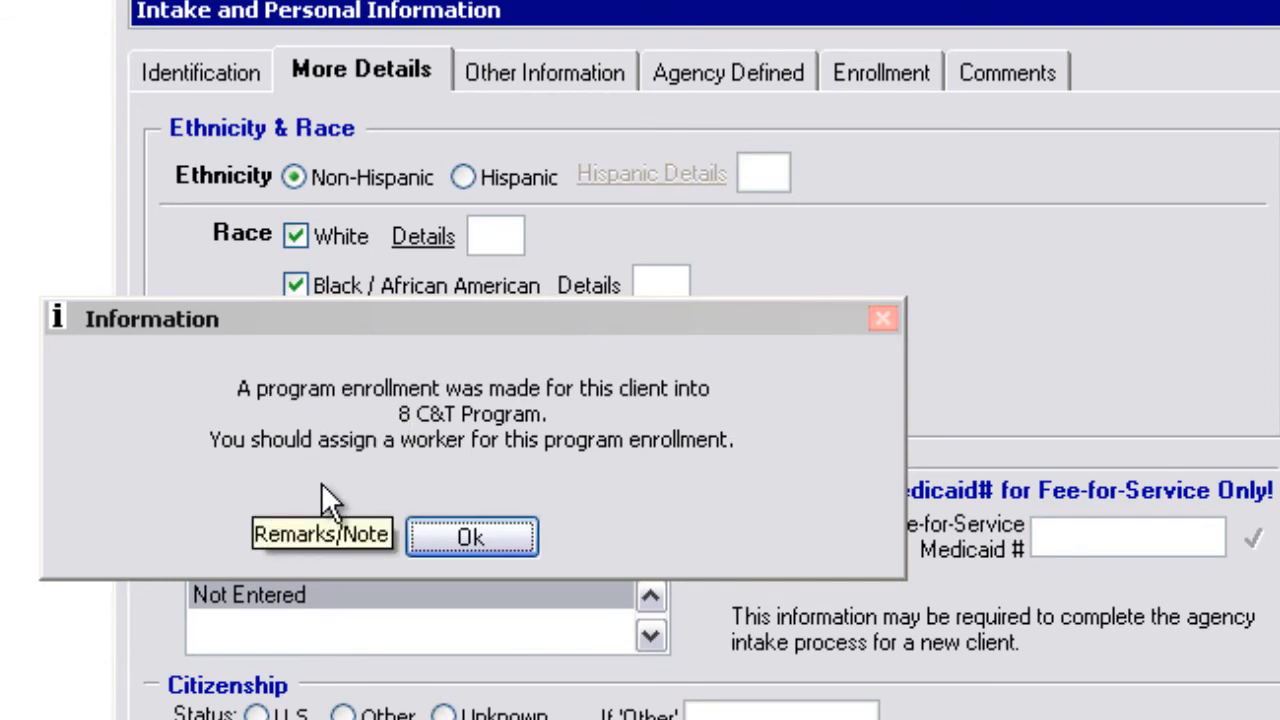
{"action": "left_click", "coordinate": [440, 550]}
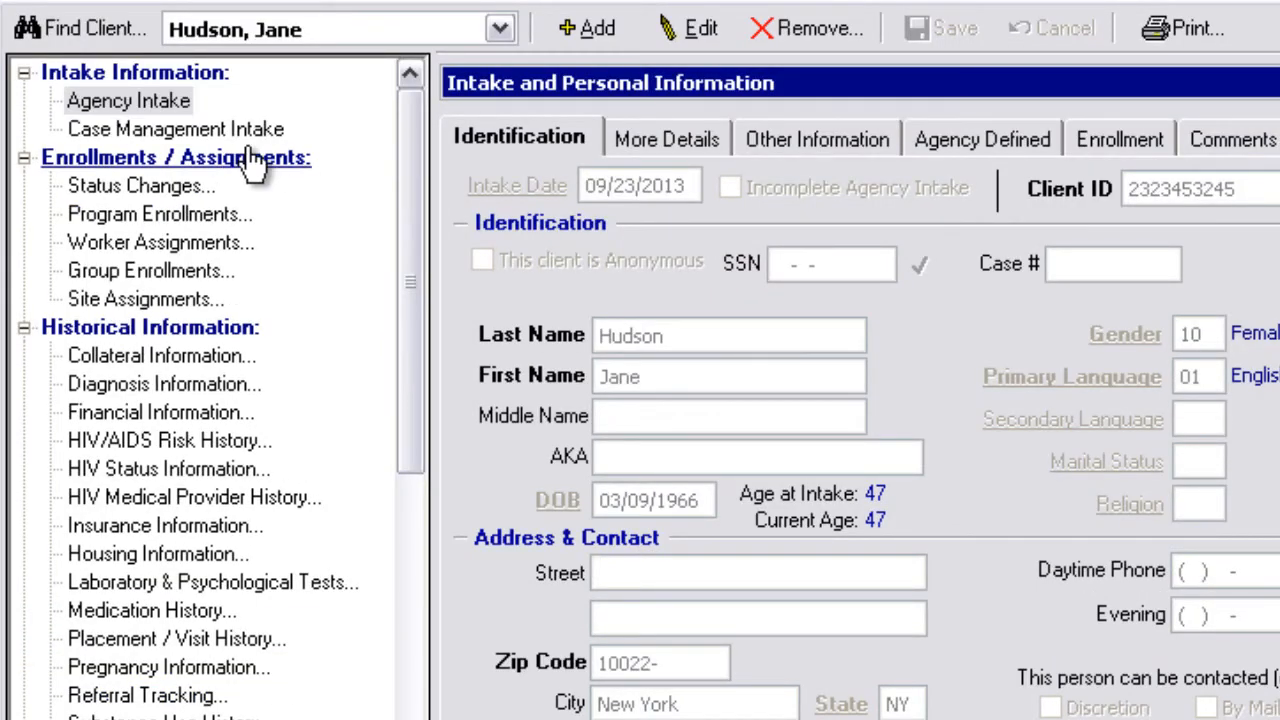
Open the client's Program Enrollments page showing the 8 C&T Program enrollment.
{"action": "left_click", "coordinate": [148, 218]}
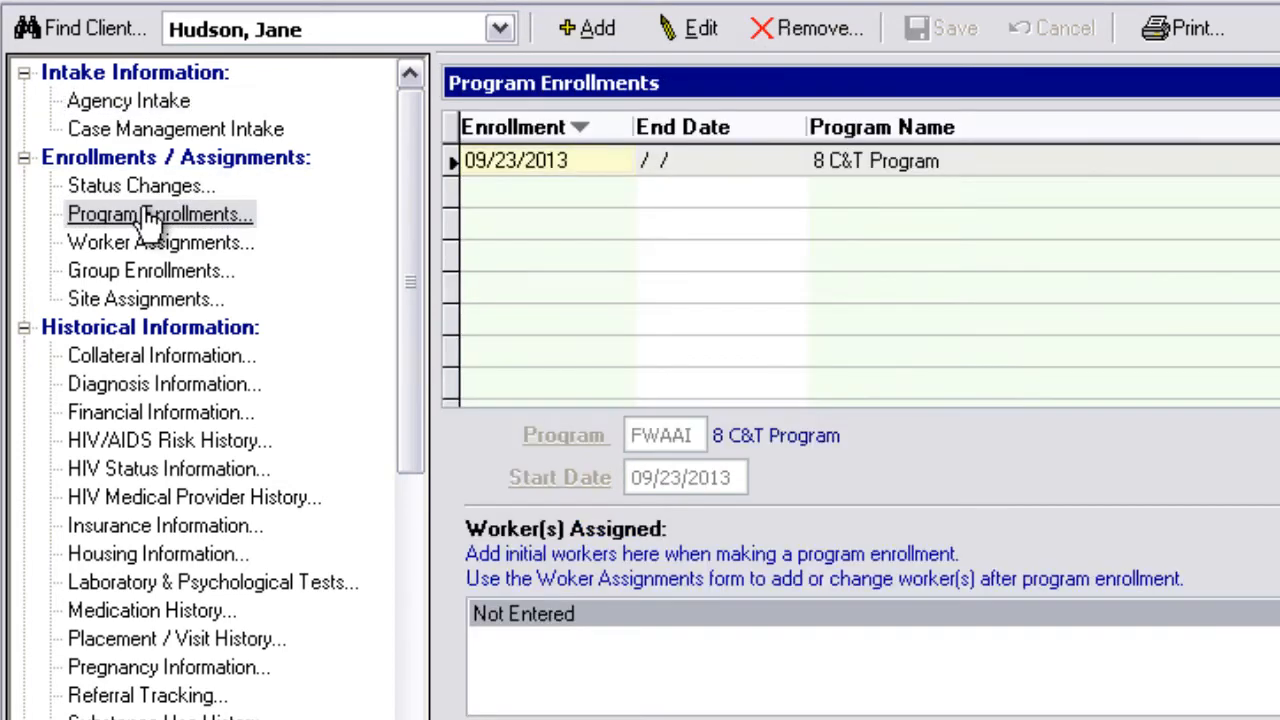
Draft an EVERYTHING-CLIENT Program enrollment starting 10/01/2013 and begin adding a worker assignment.
{"action": "left_click", "coordinate": [575, 31]}
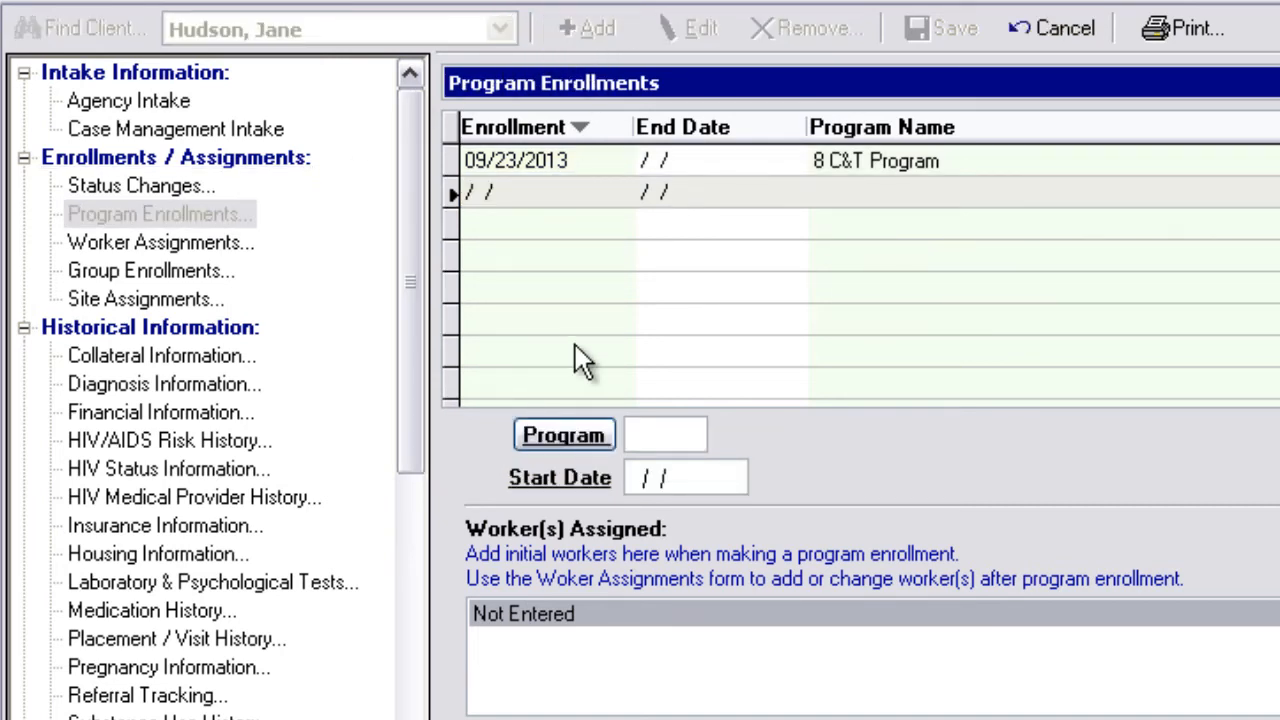
{"action": "left_click", "coordinate": [577, 440]}
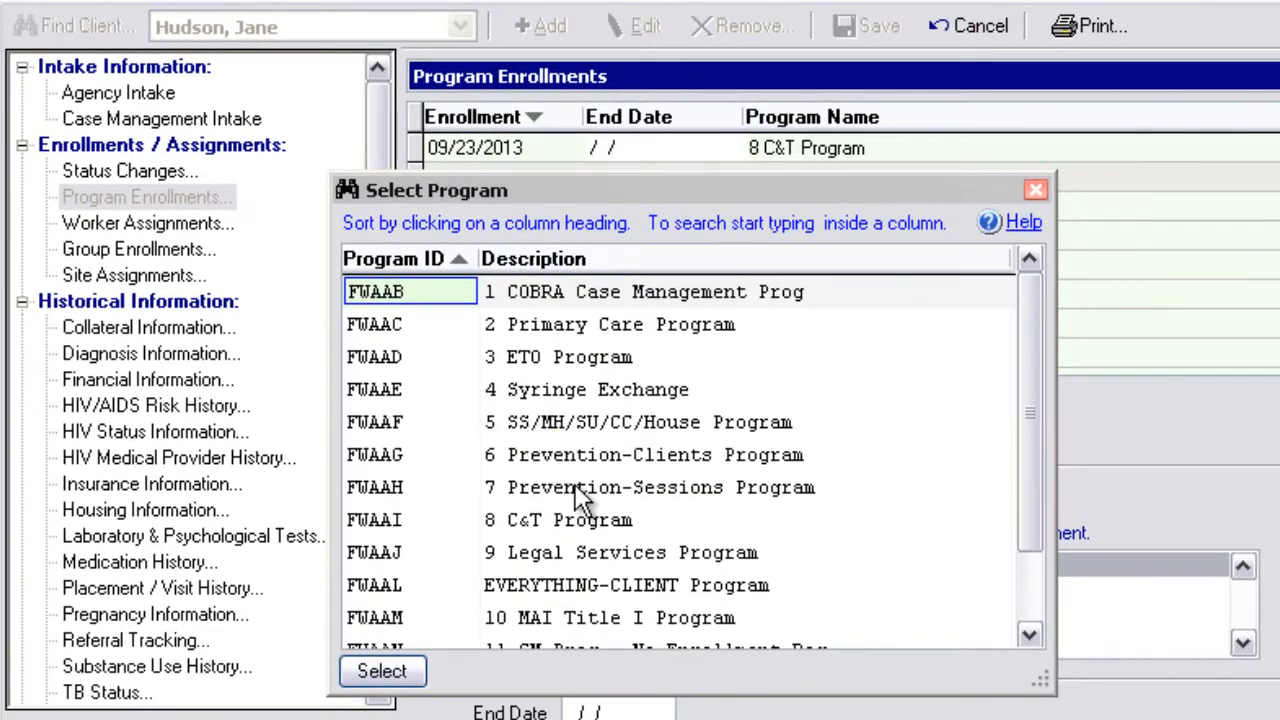
{"action": "double_click", "coordinate": [625, 588]}
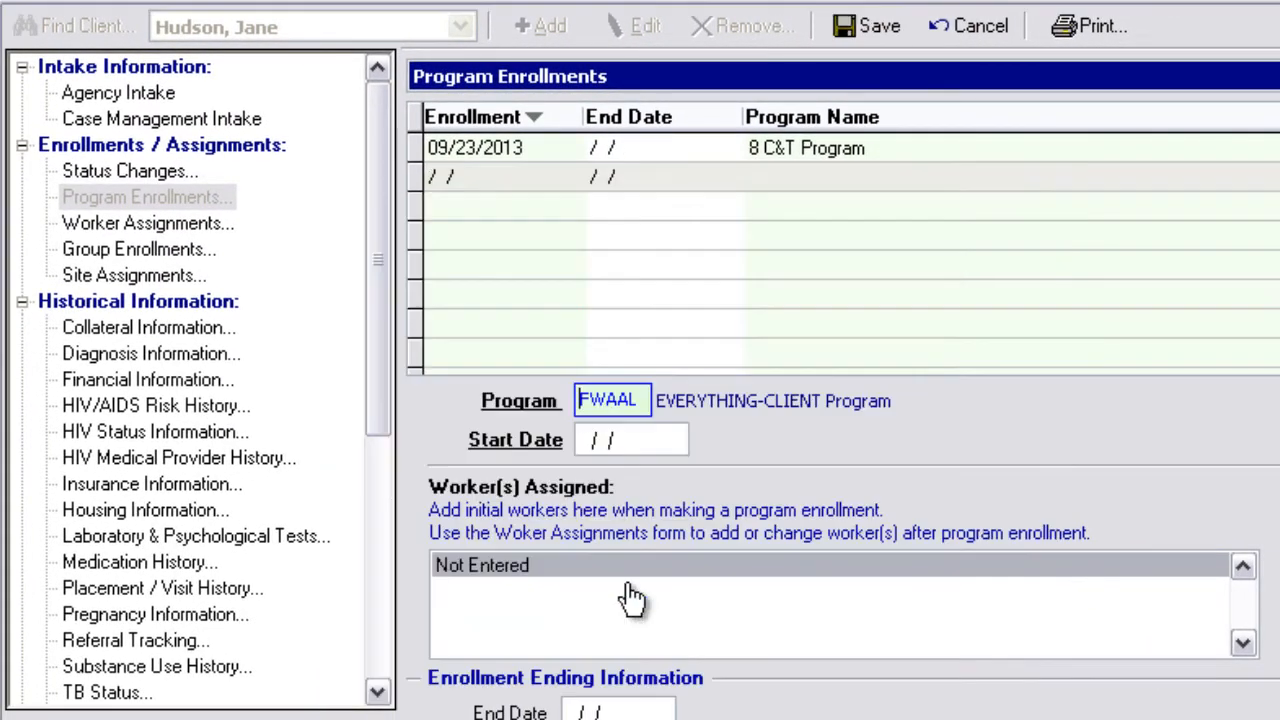
{"action": "left_click", "coordinate": [522, 452]}
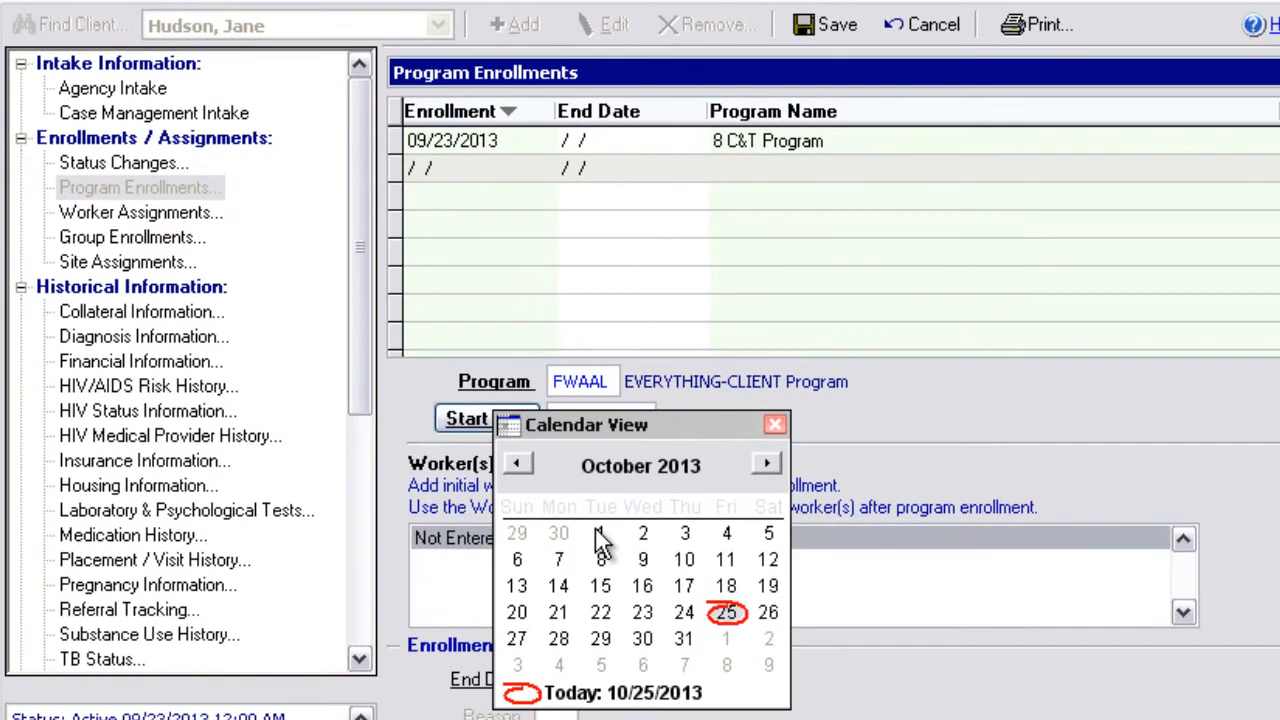
{"action": "left_click", "coordinate": [598, 536]}
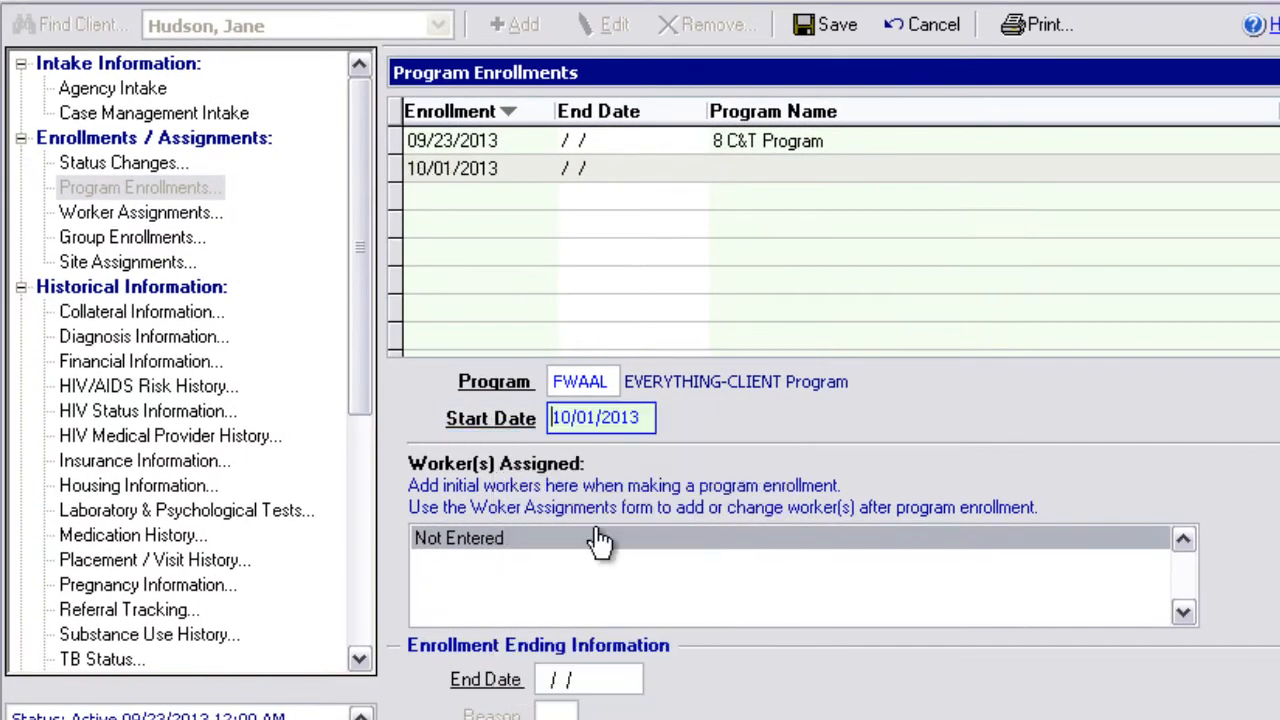
{"action": "left_click", "coordinate": [469, 546]}
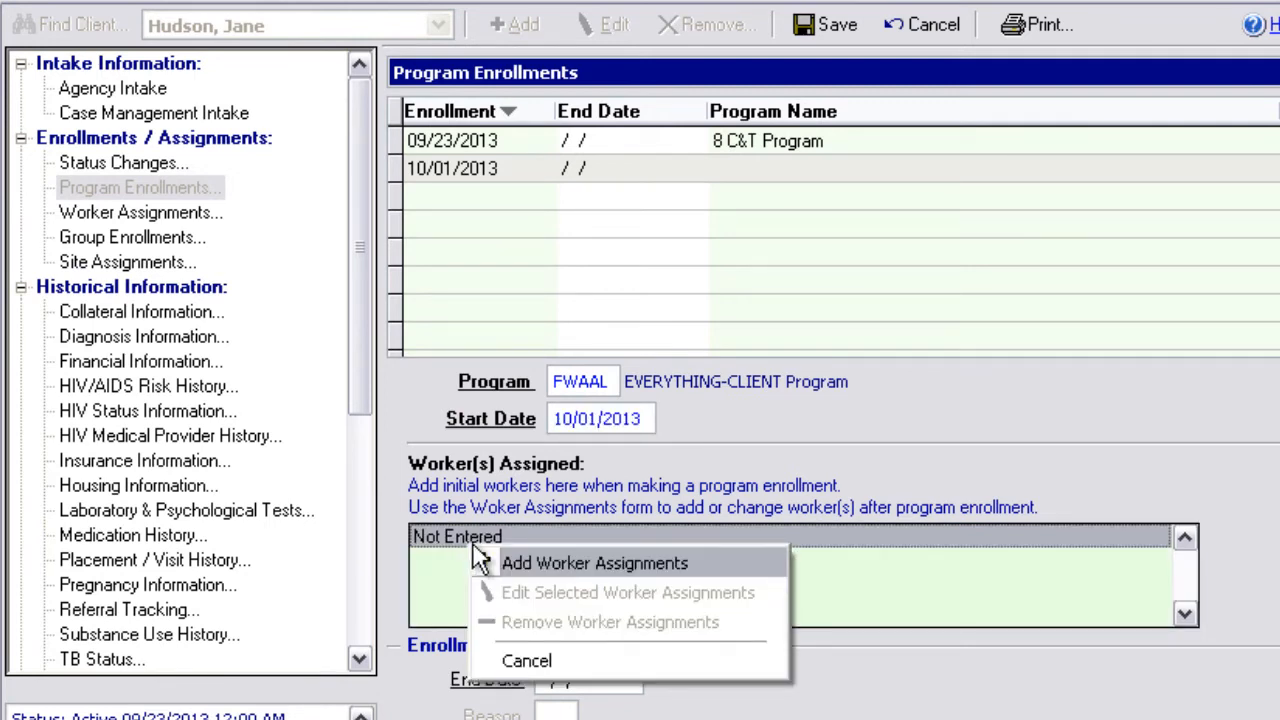
{"action": "left_click", "coordinate": [537, 564]}
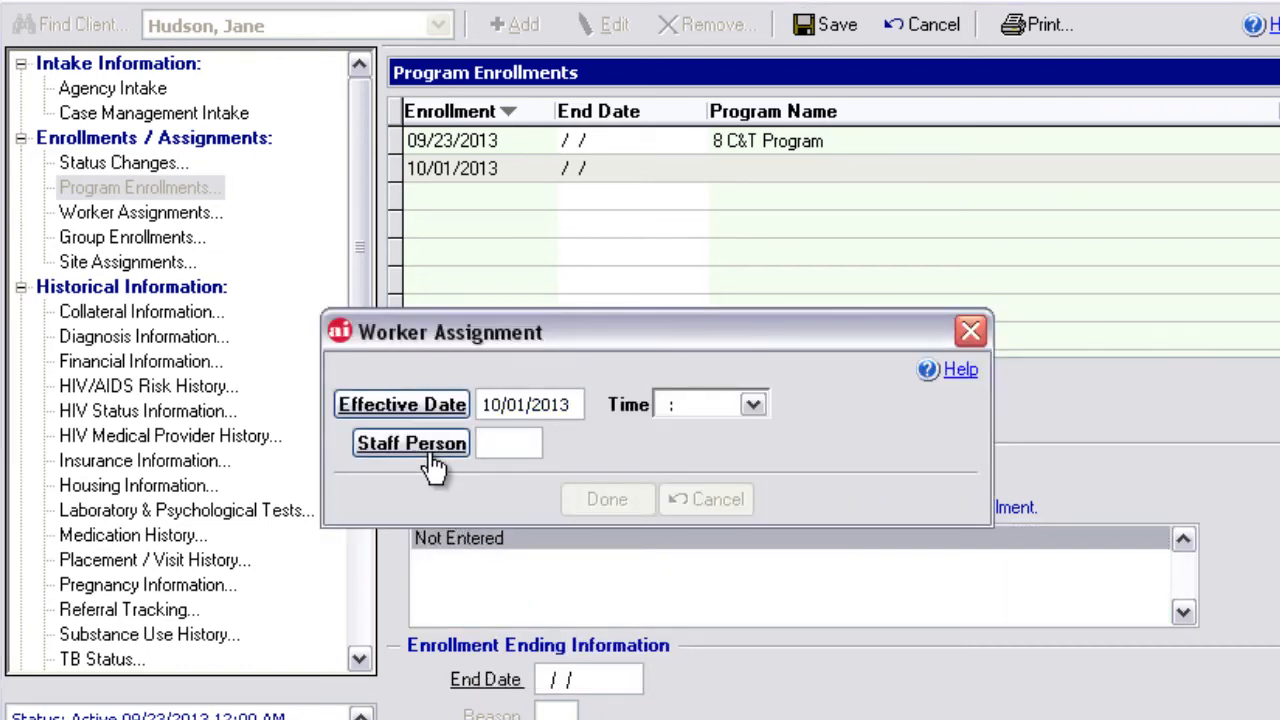
Assign a staff member as primary worker with time 1000, then save the enrollment.
{"action": "left_click", "coordinate": [445, 447]}
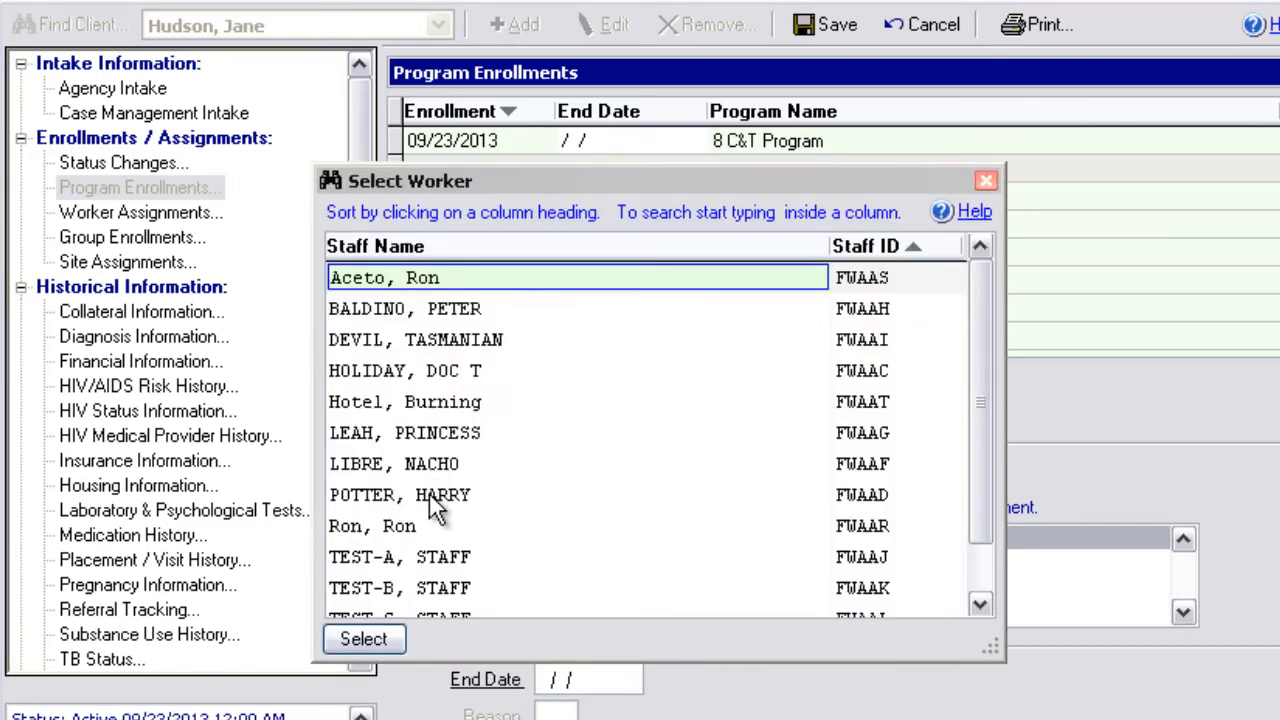
{"action": "double_click", "coordinate": [430, 497]}
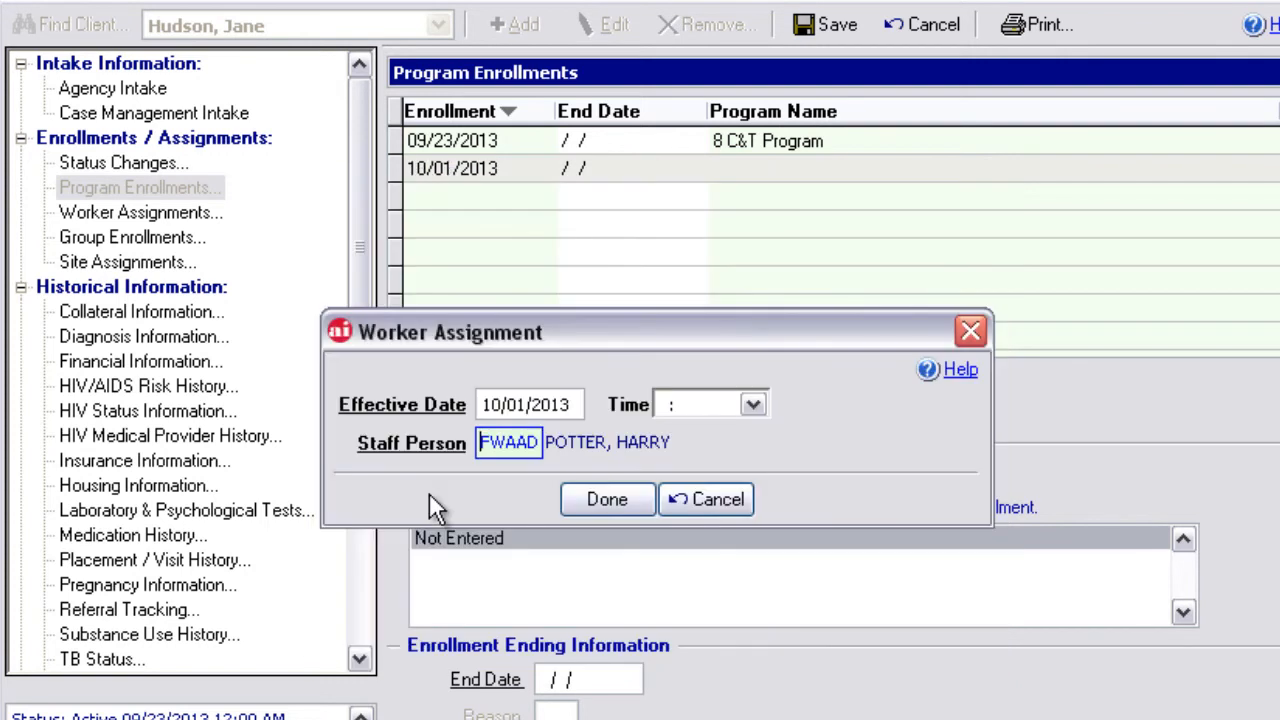
{"action": "left_click", "coordinate": [661, 410]}
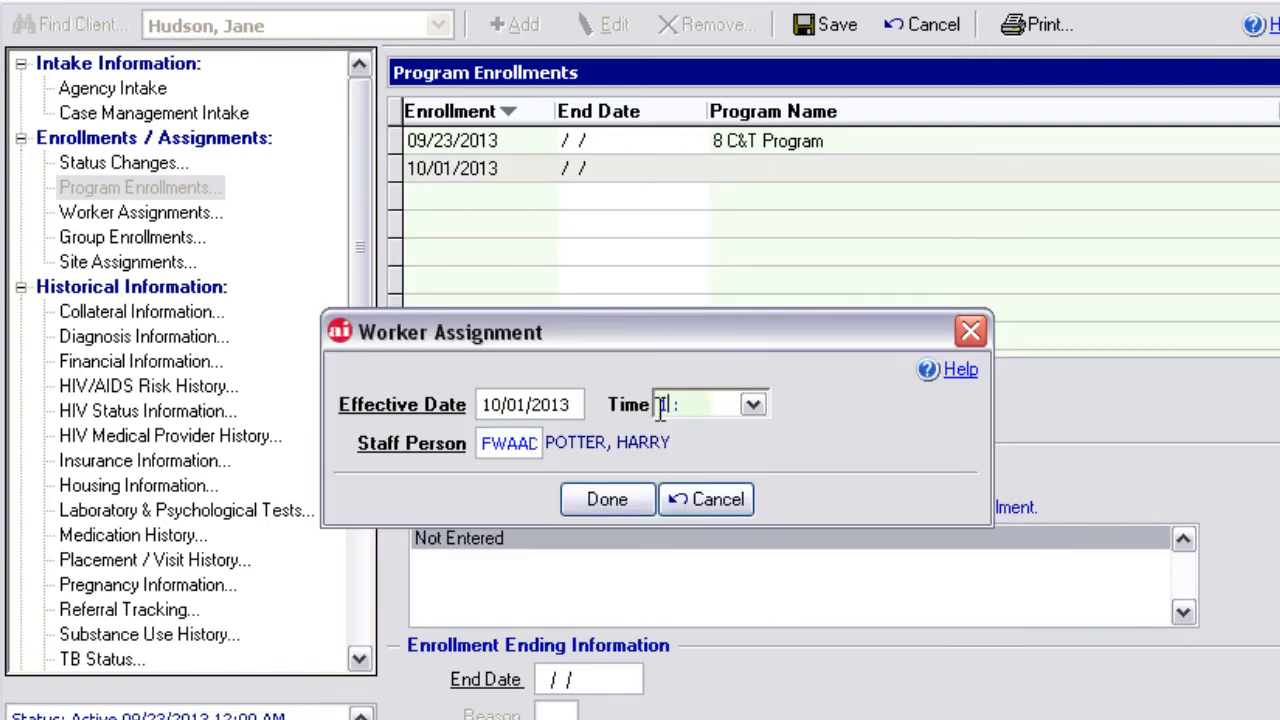
{"action": "type", "text": "1000"}
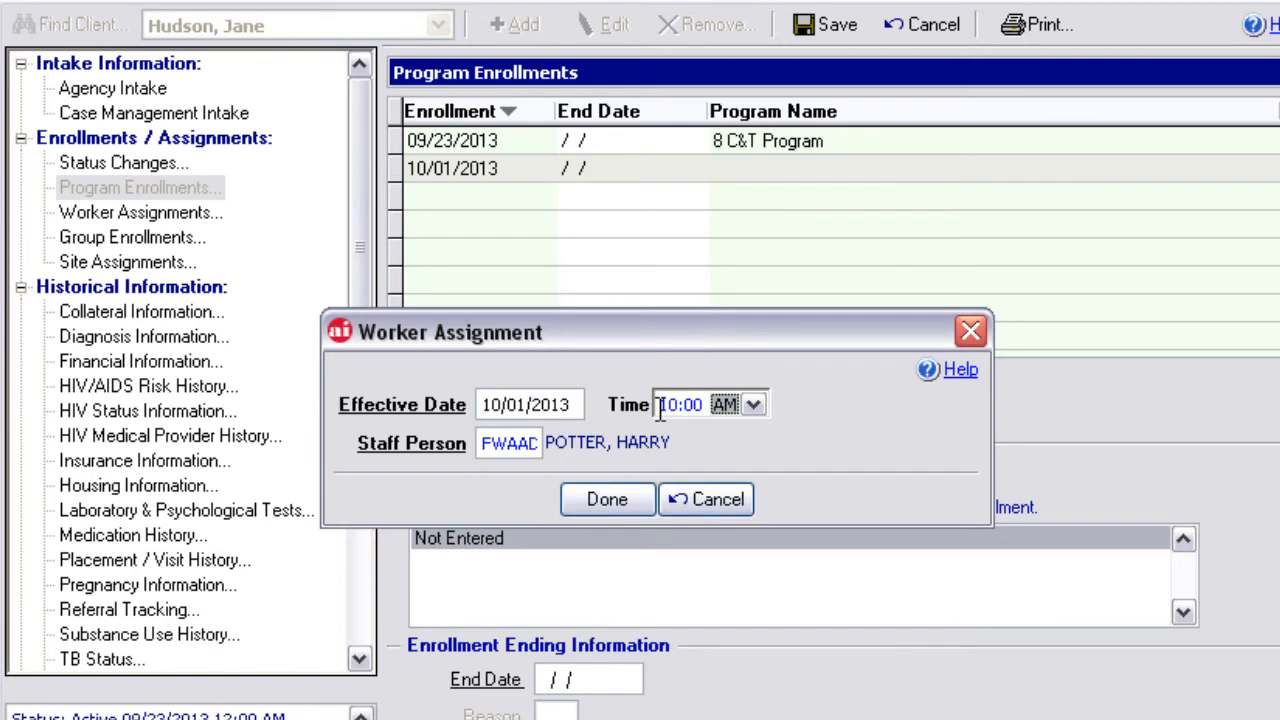
{"action": "left_click", "coordinate": [607, 505]}
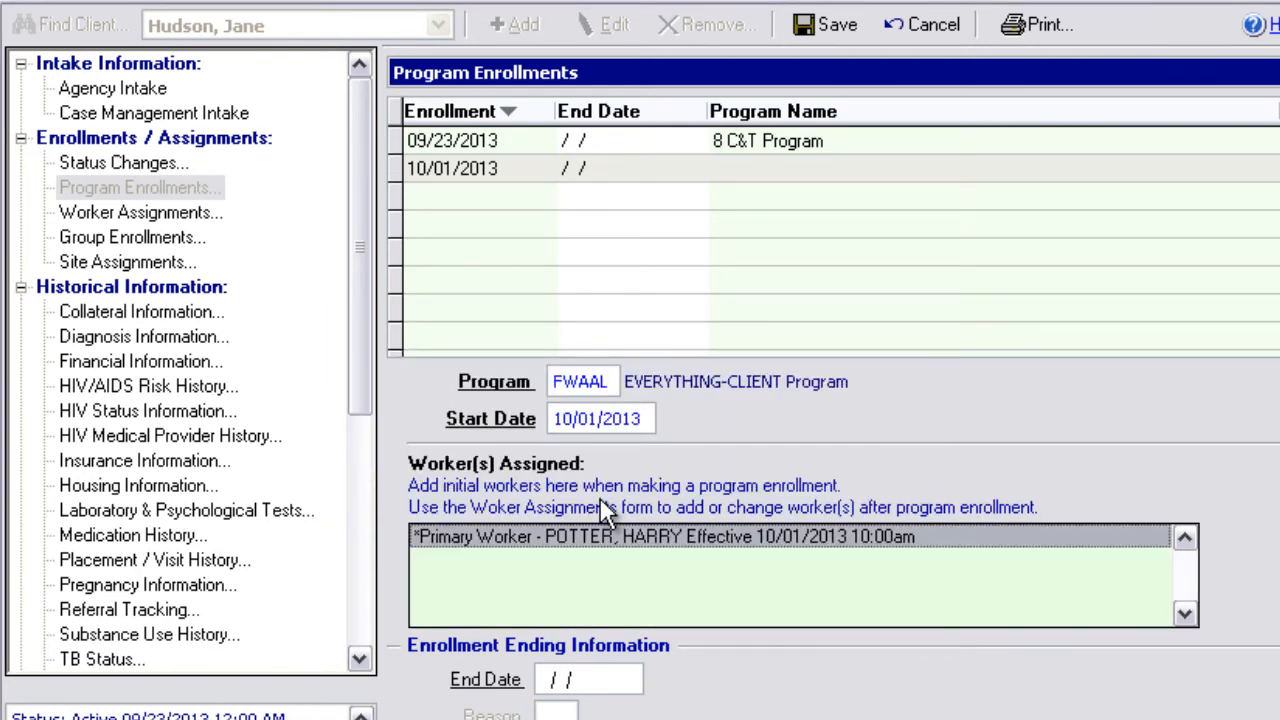
{"action": "left_click", "coordinate": [814, 42]}
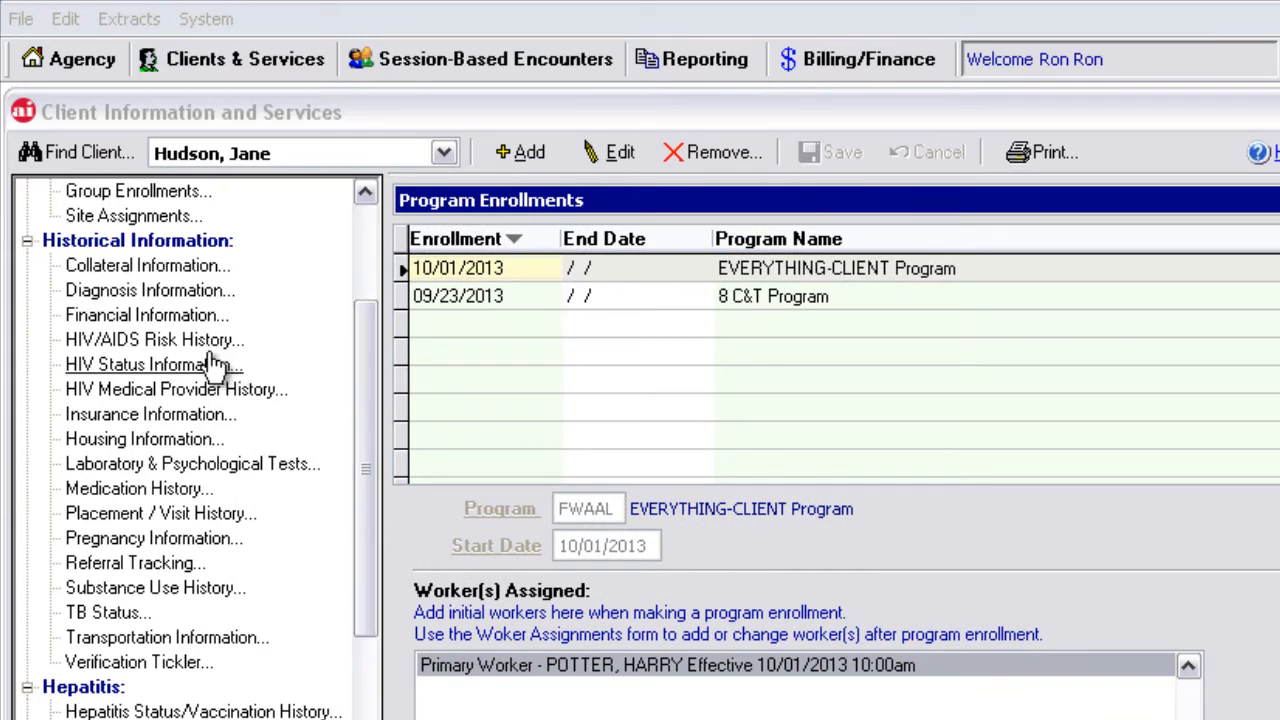
Add and save a 10/25/2013 housing record of 06 Residential Drug Treatment.
{"action": "left_click", "coordinate": [103, 445]}
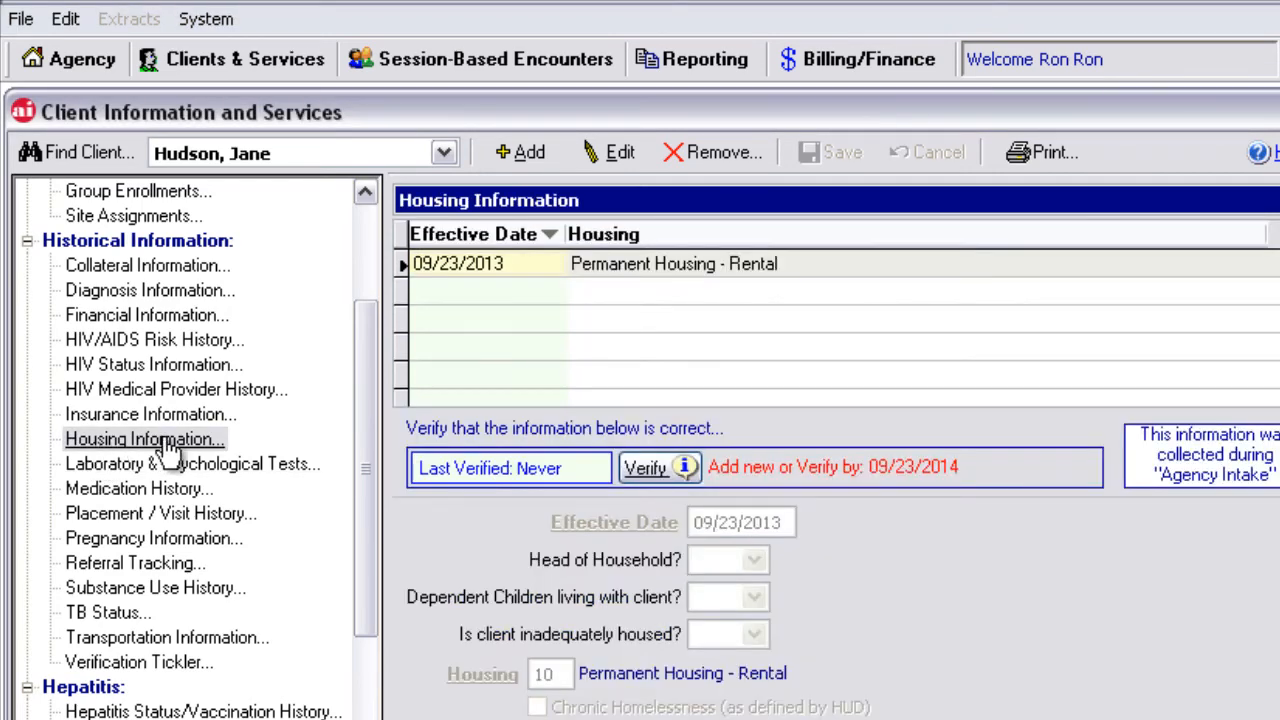
{"action": "left_click", "coordinate": [540, 163]}
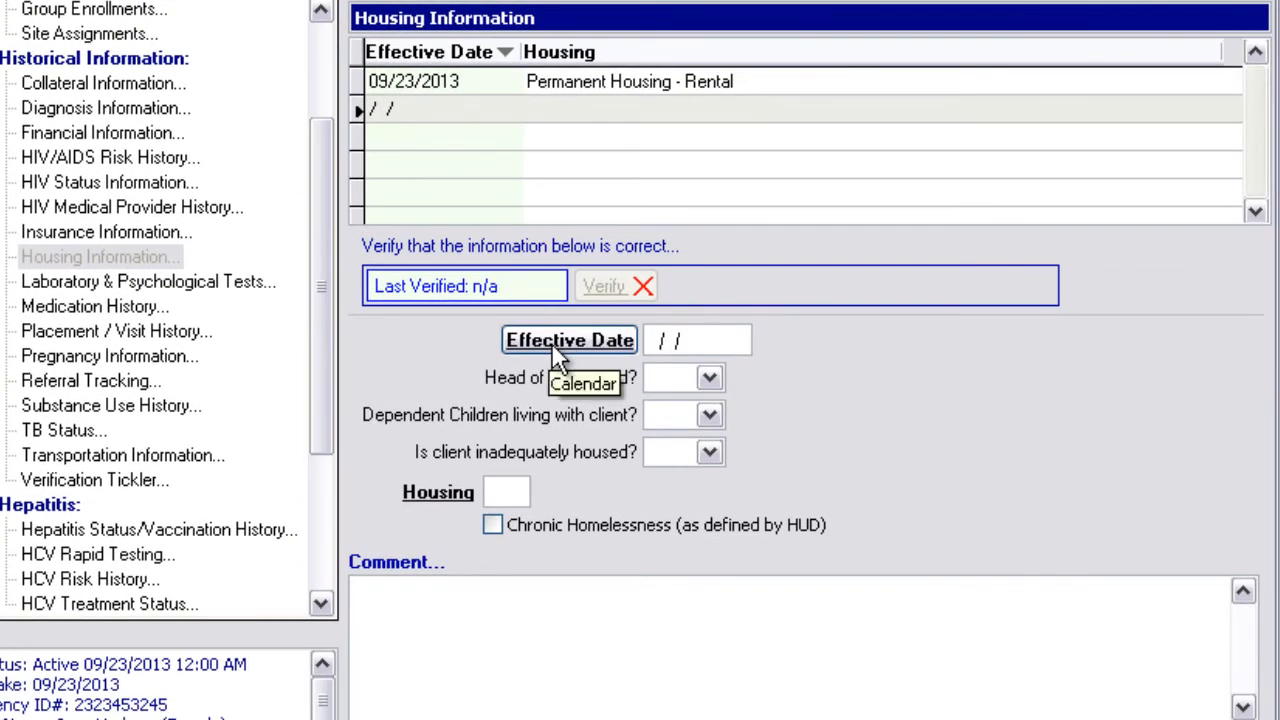
{"action": "left_click", "coordinate": [568, 342]}
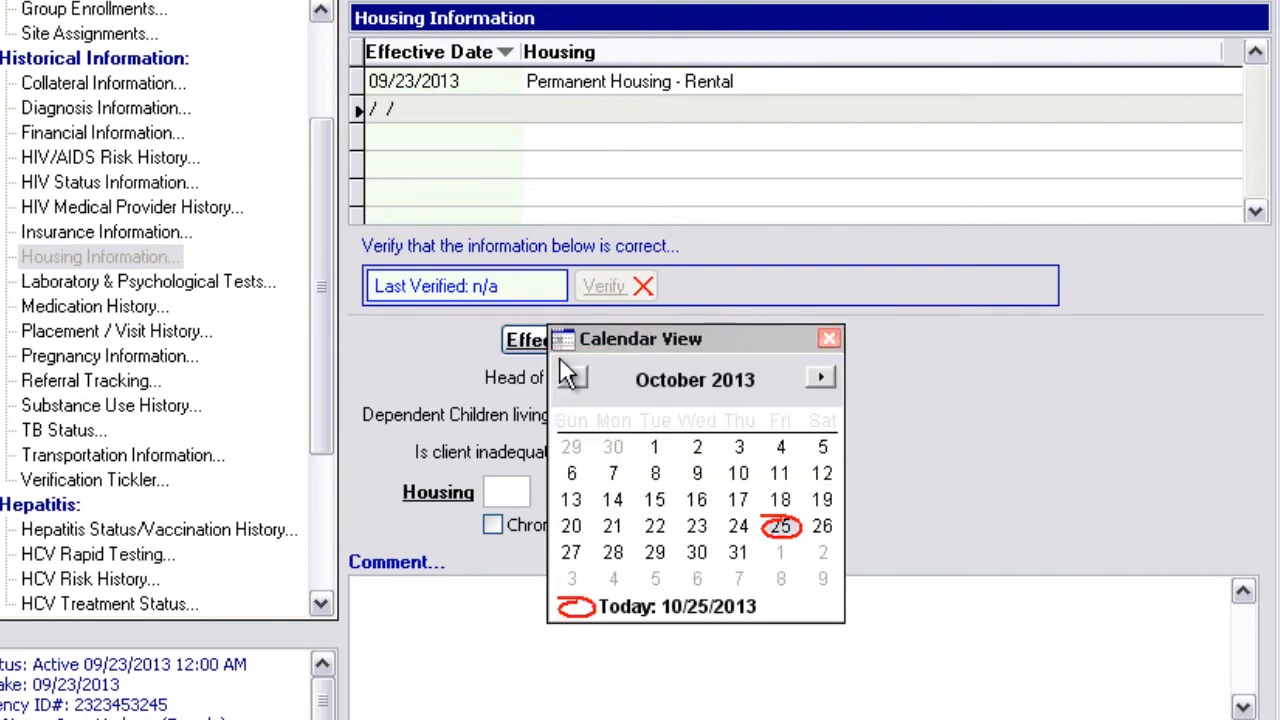
{"action": "left_click", "coordinate": [776, 537]}
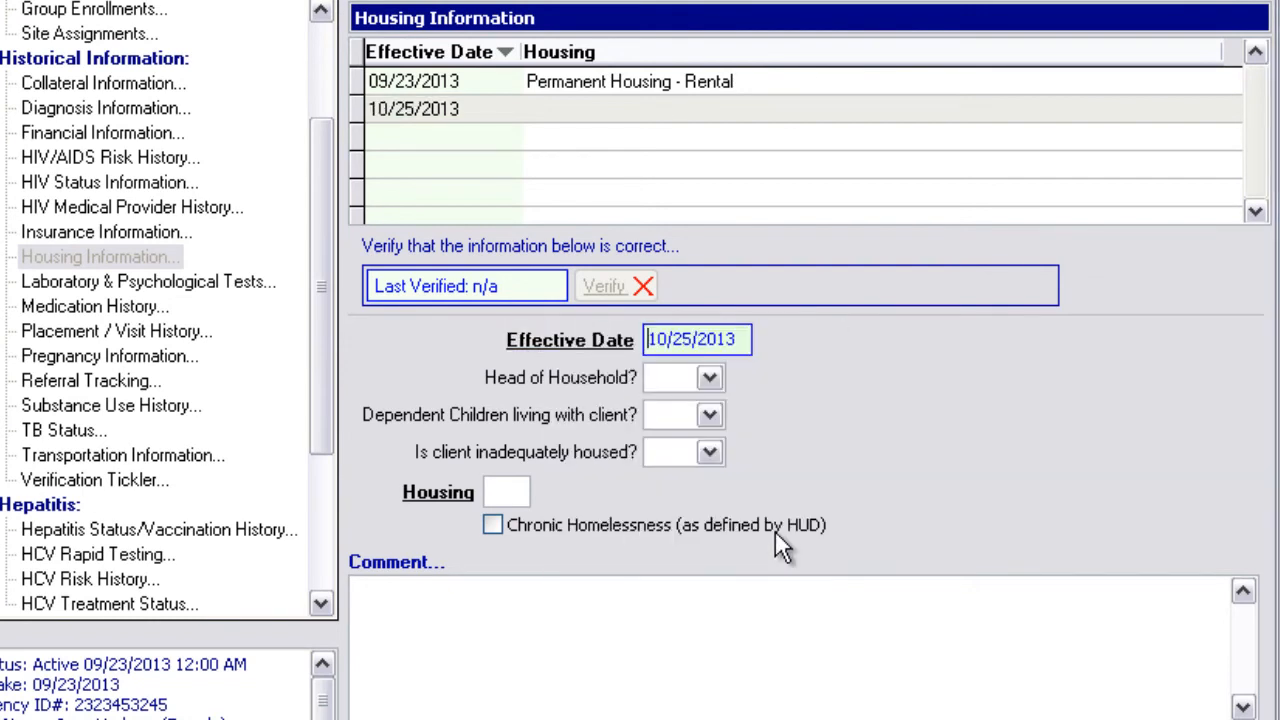
{"action": "left_click", "coordinate": [430, 488]}
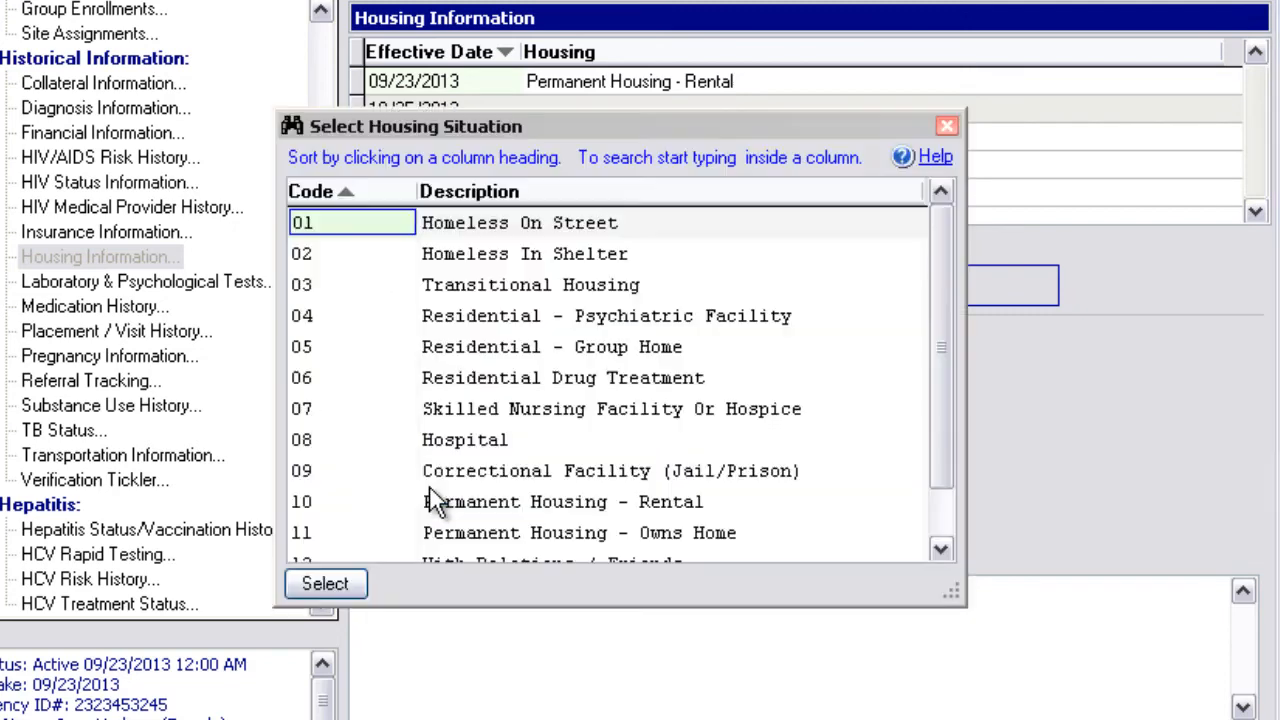
{"action": "double_click", "coordinate": [500, 385]}
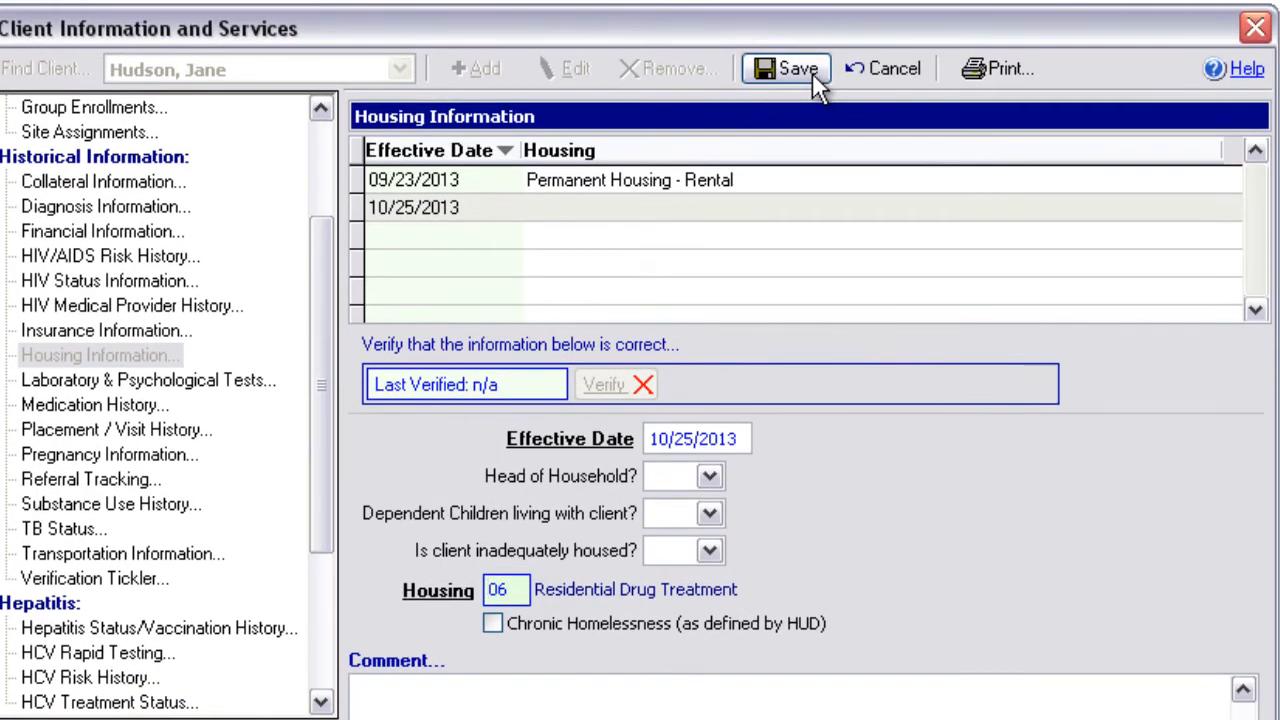
{"action": "left_click", "coordinate": [810, 12]}
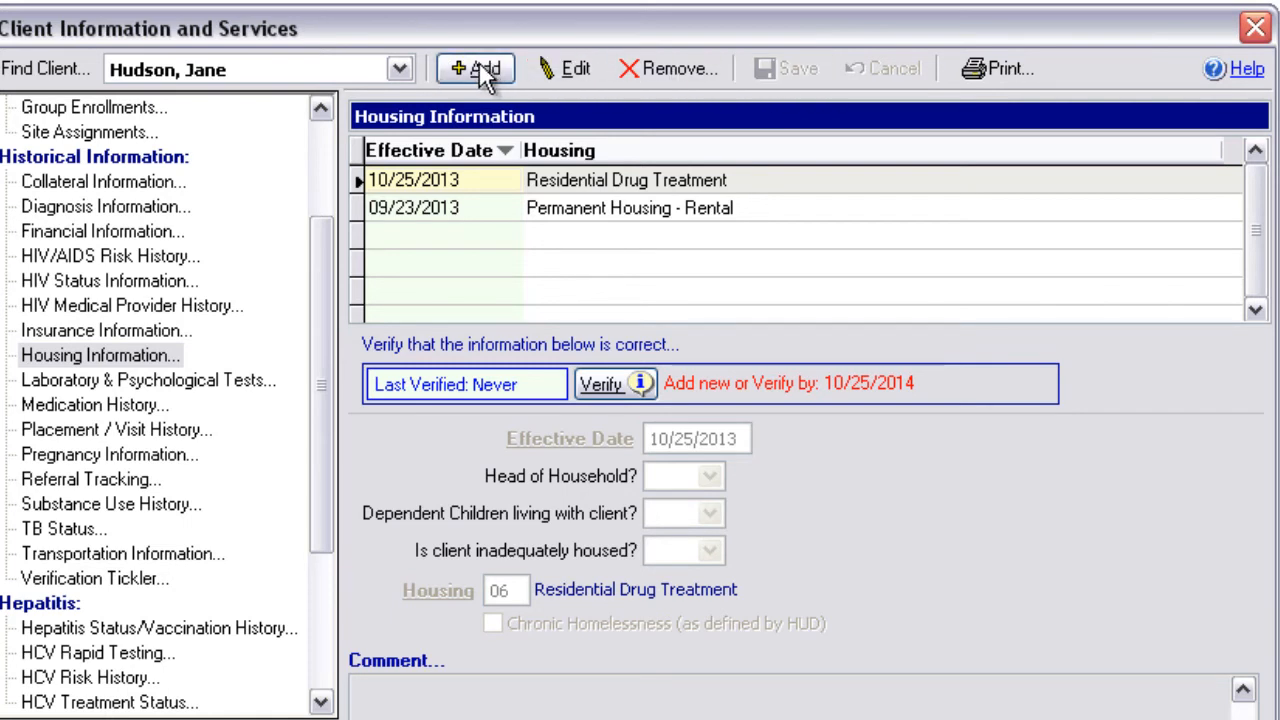
Change the 10/25/2013 housing entry to 08 Hospital, save it, then start removing it.
{"action": "left_click", "coordinate": [543, 68]}
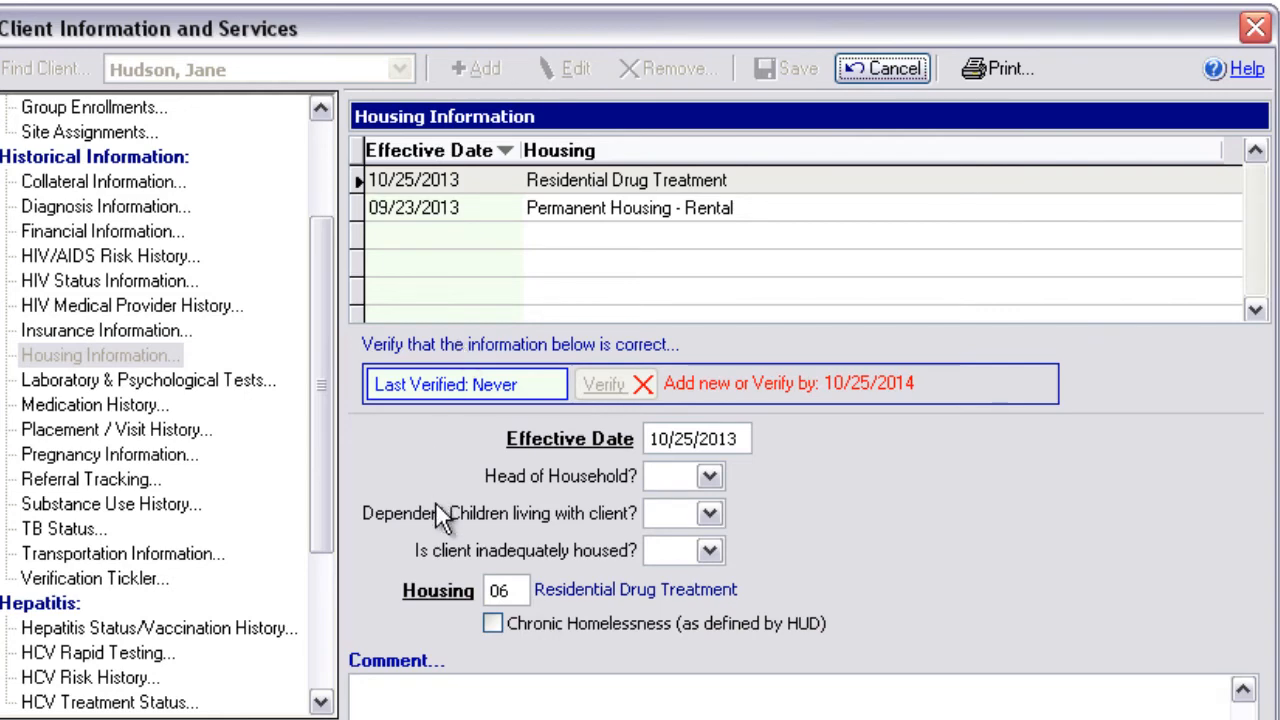
{"action": "left_click", "coordinate": [432, 588]}
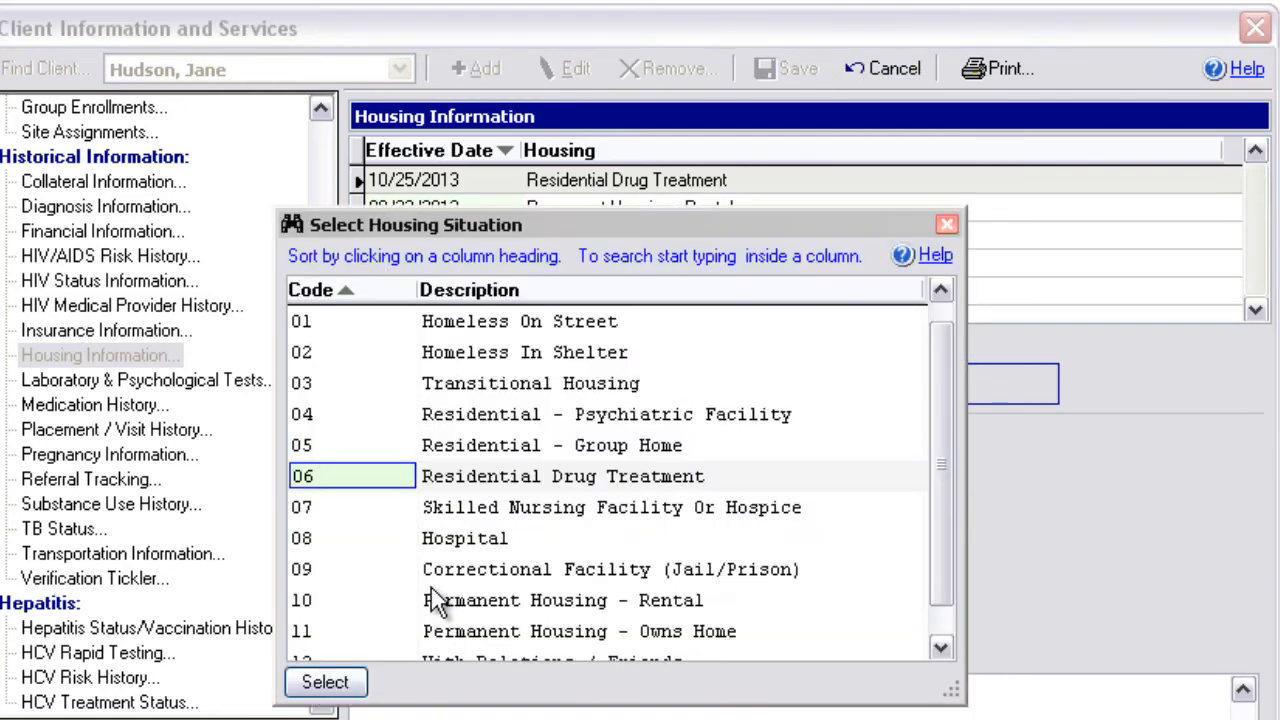
{"action": "double_click", "coordinate": [440, 542]}
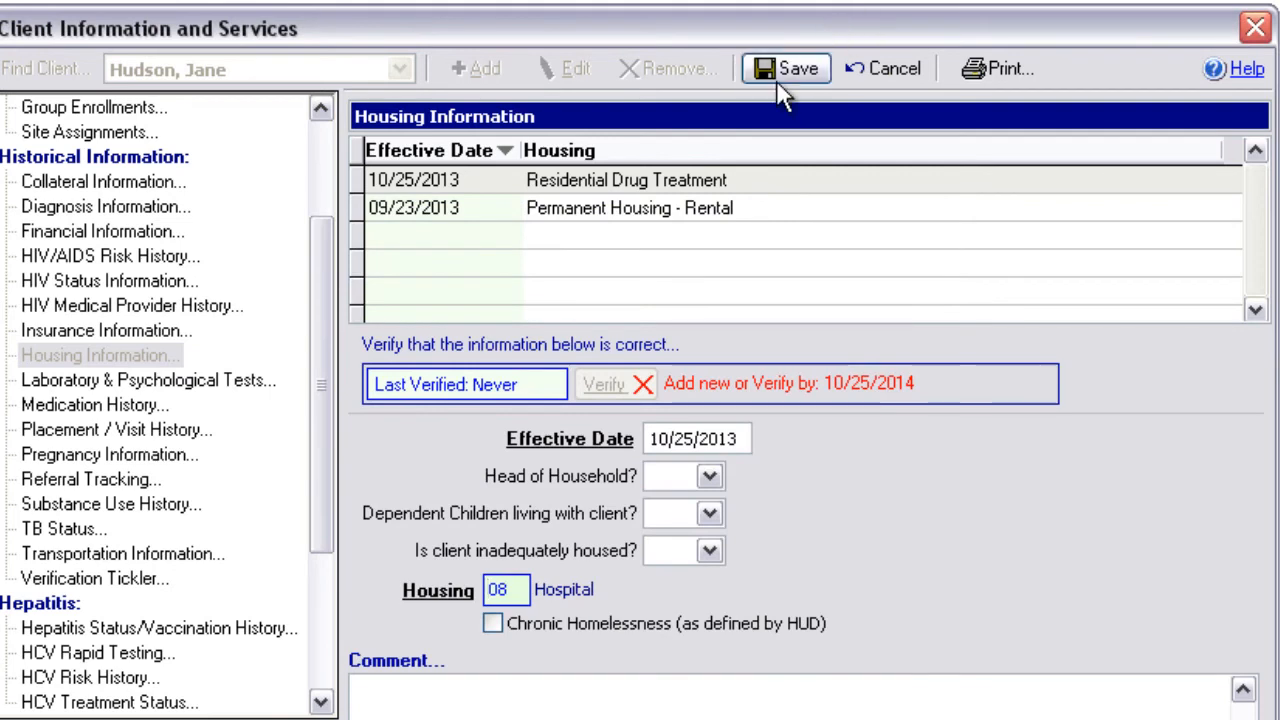
{"action": "left_click", "coordinate": [779, 82]}
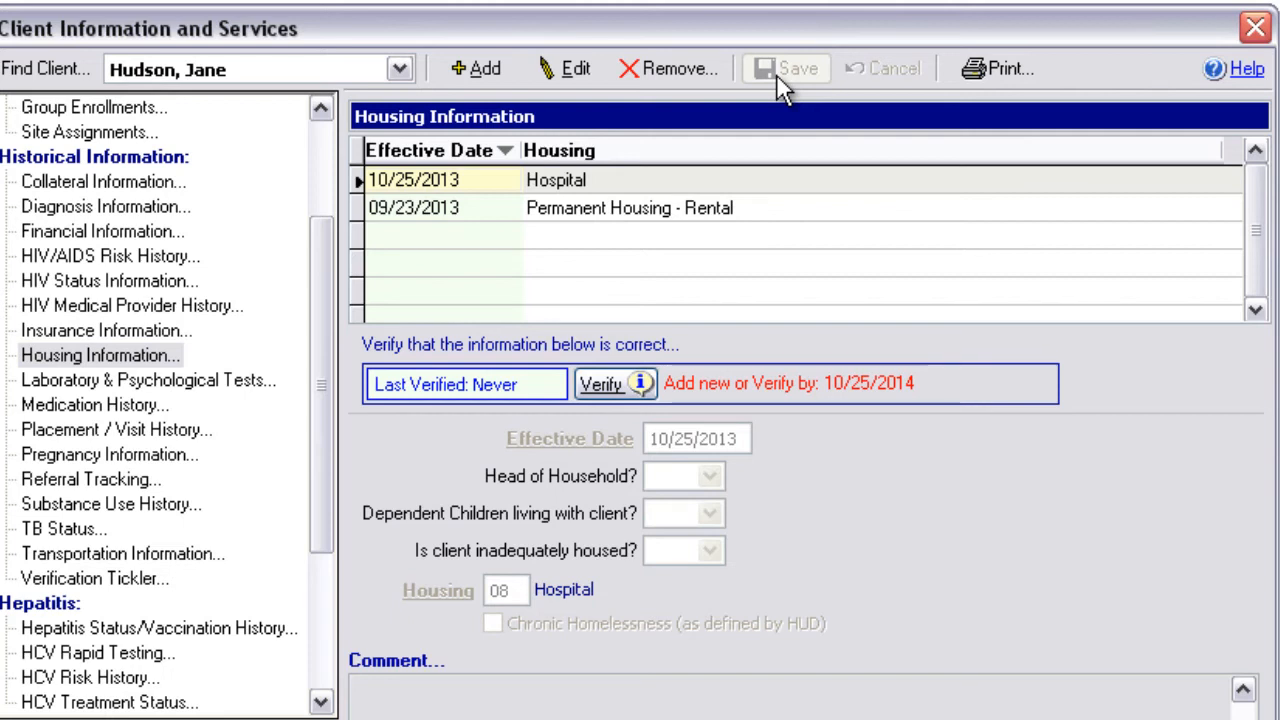
{"action": "left_click", "coordinate": [652, 72]}
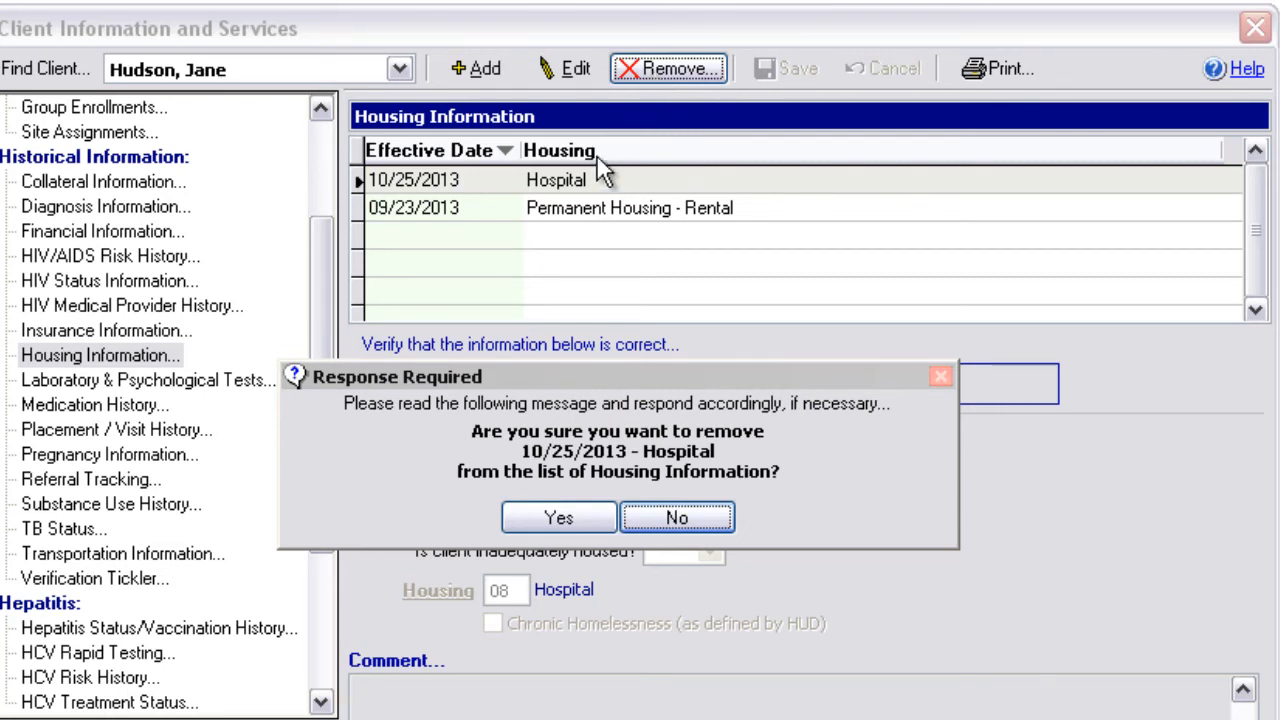
Confirm removal of the 10/25/2013 Hospital housing record.
{"action": "left_click", "coordinate": [560, 520]}
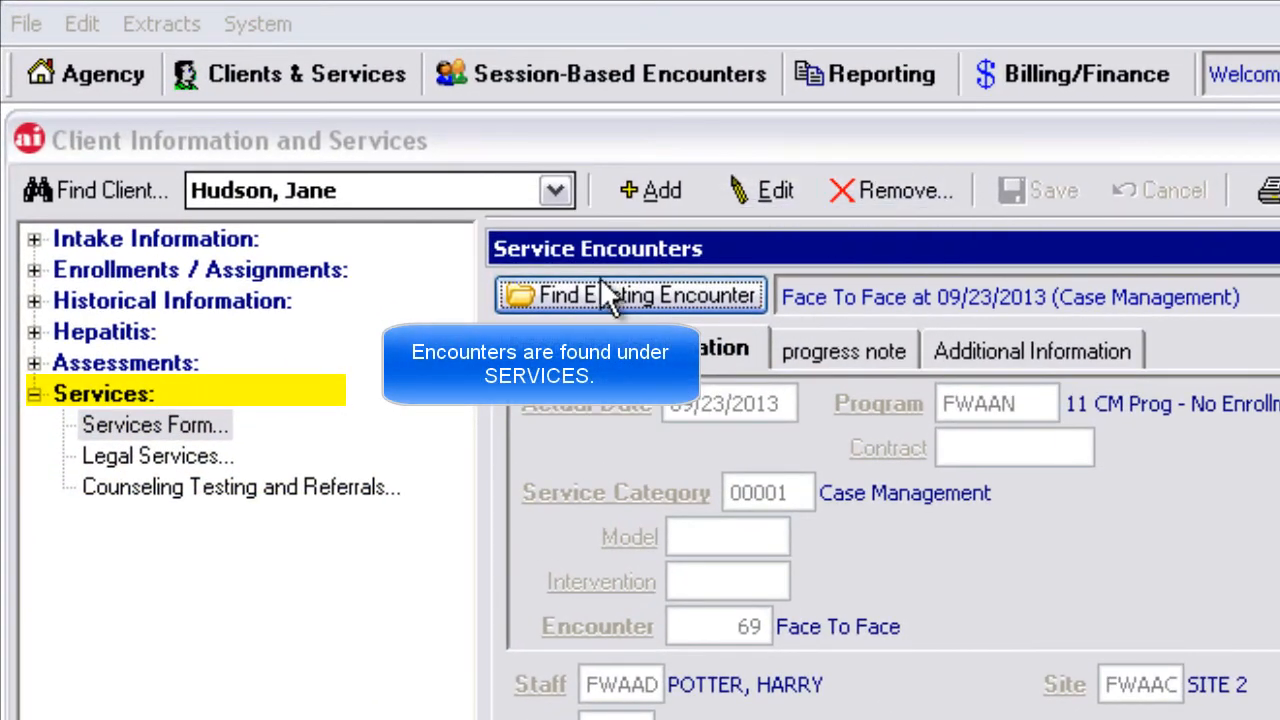
Check the existing encounters, then start a new encounter dated 10/25/2013.
{"action": "left_click", "coordinate": [550, 310]}
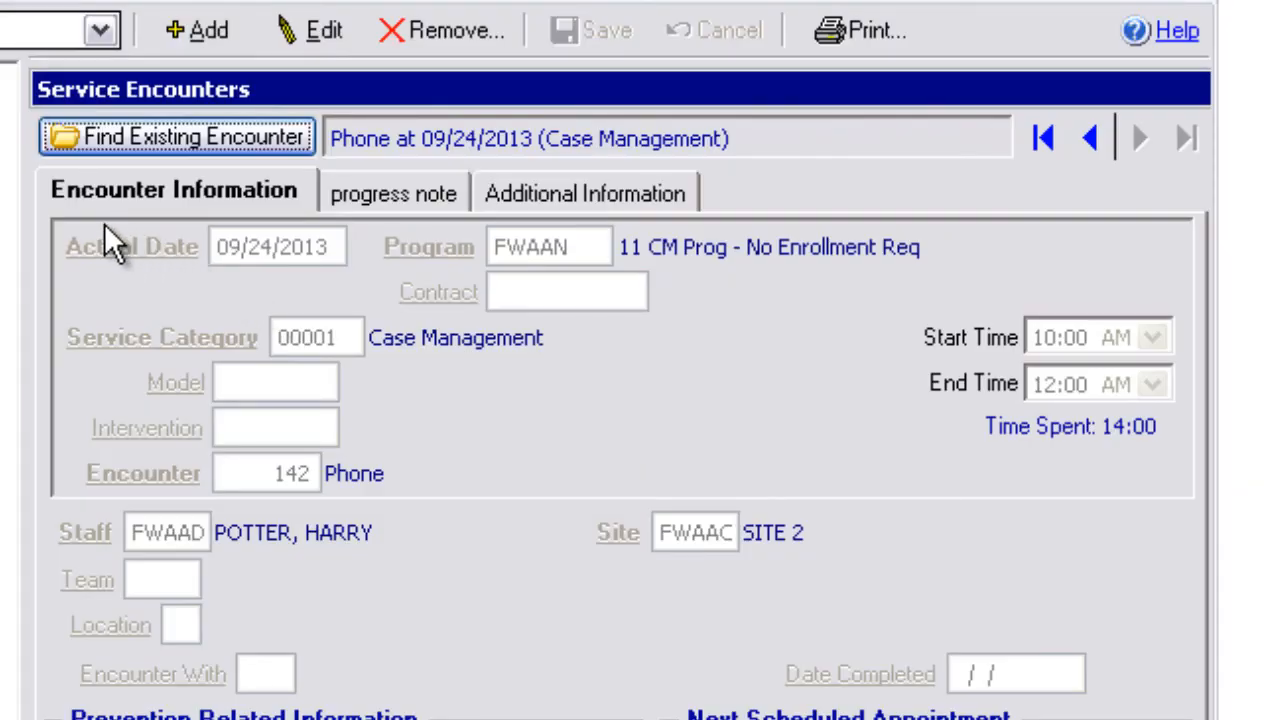
{"action": "left_click", "coordinate": [200, 37]}
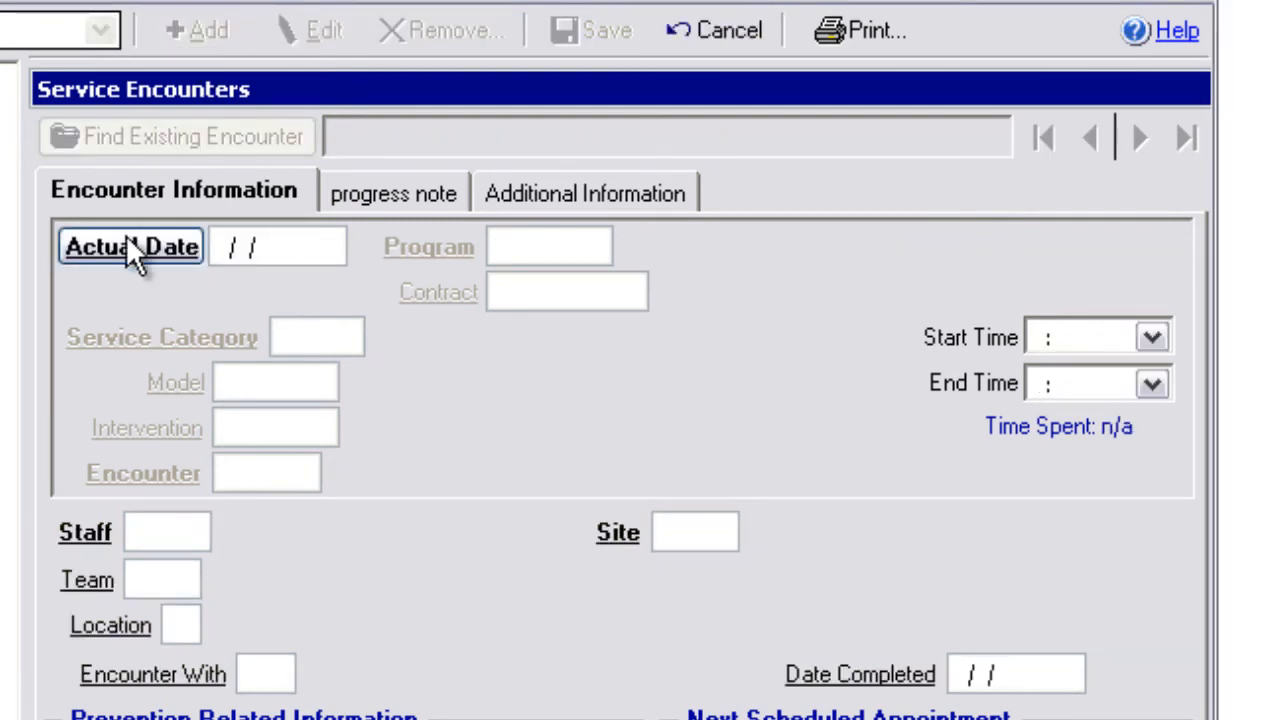
{"action": "left_click", "coordinate": [100, 248]}
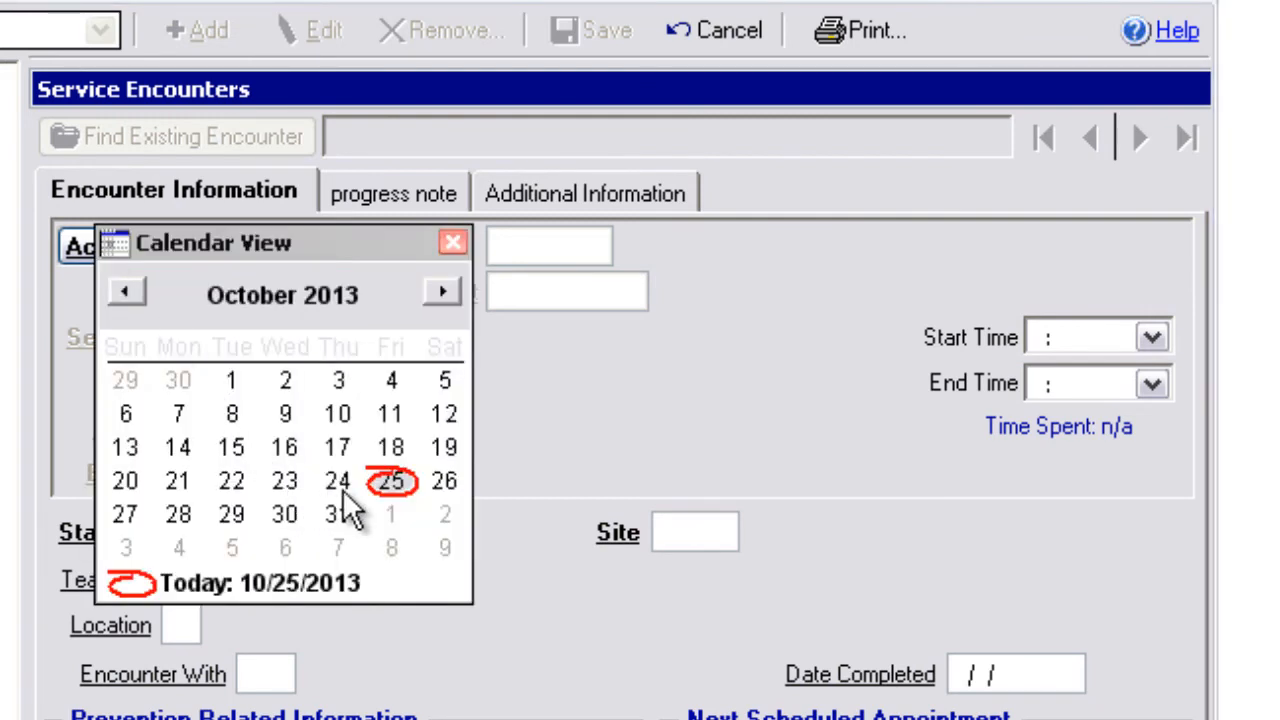
{"action": "left_click", "coordinate": [388, 489]}
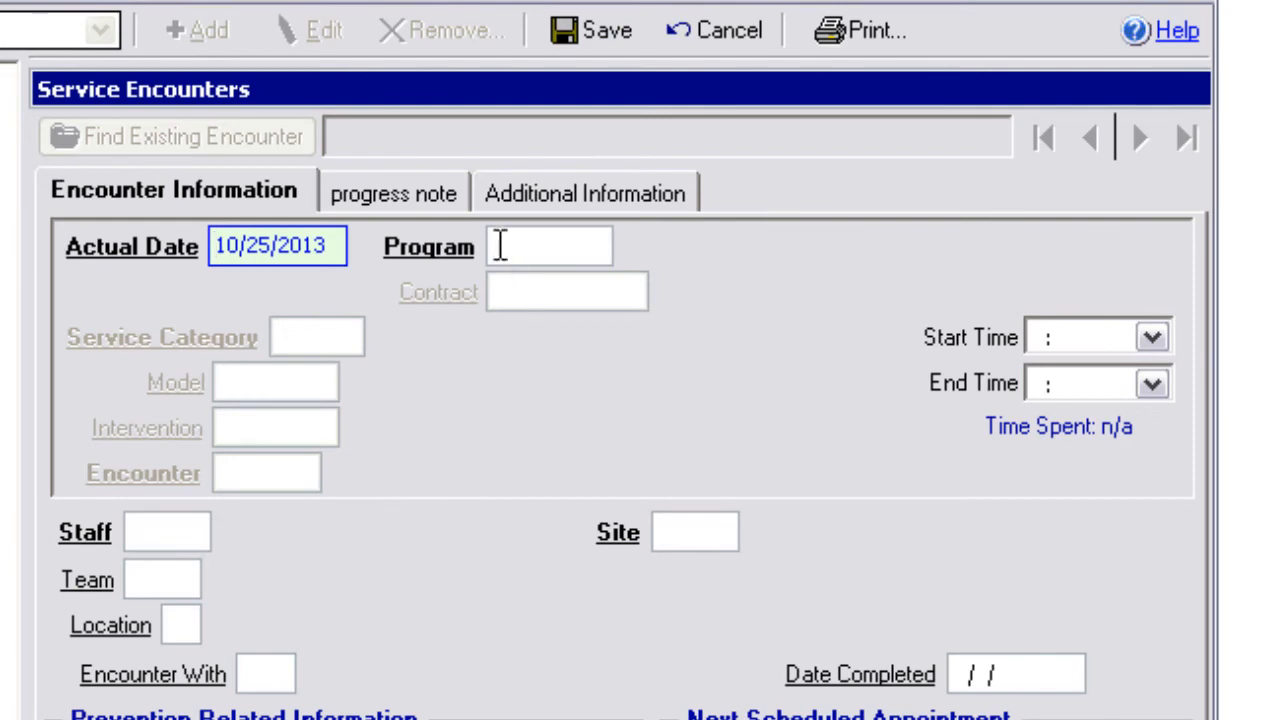
Set program 11 CM Prog and encounter type Face To Face, and assign the staff worker.
{"action": "left_click", "coordinate": [448, 238]}
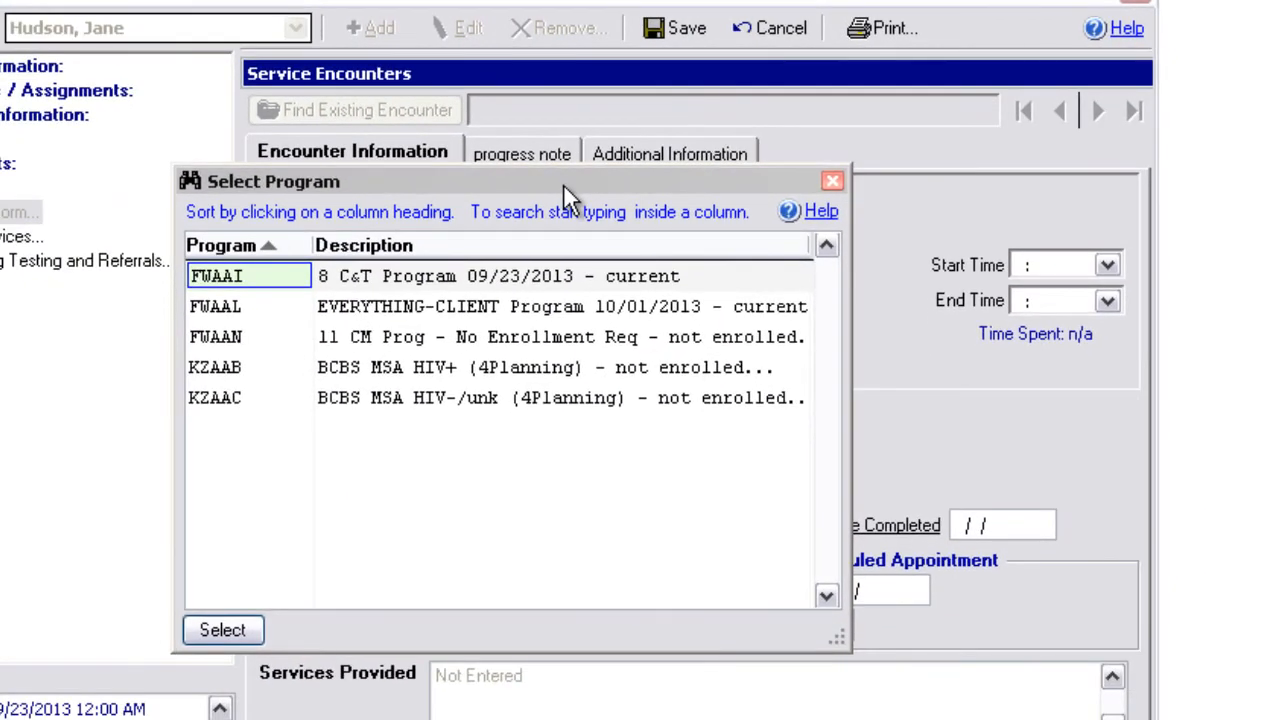
{"action": "left_click", "coordinate": [419, 333]}
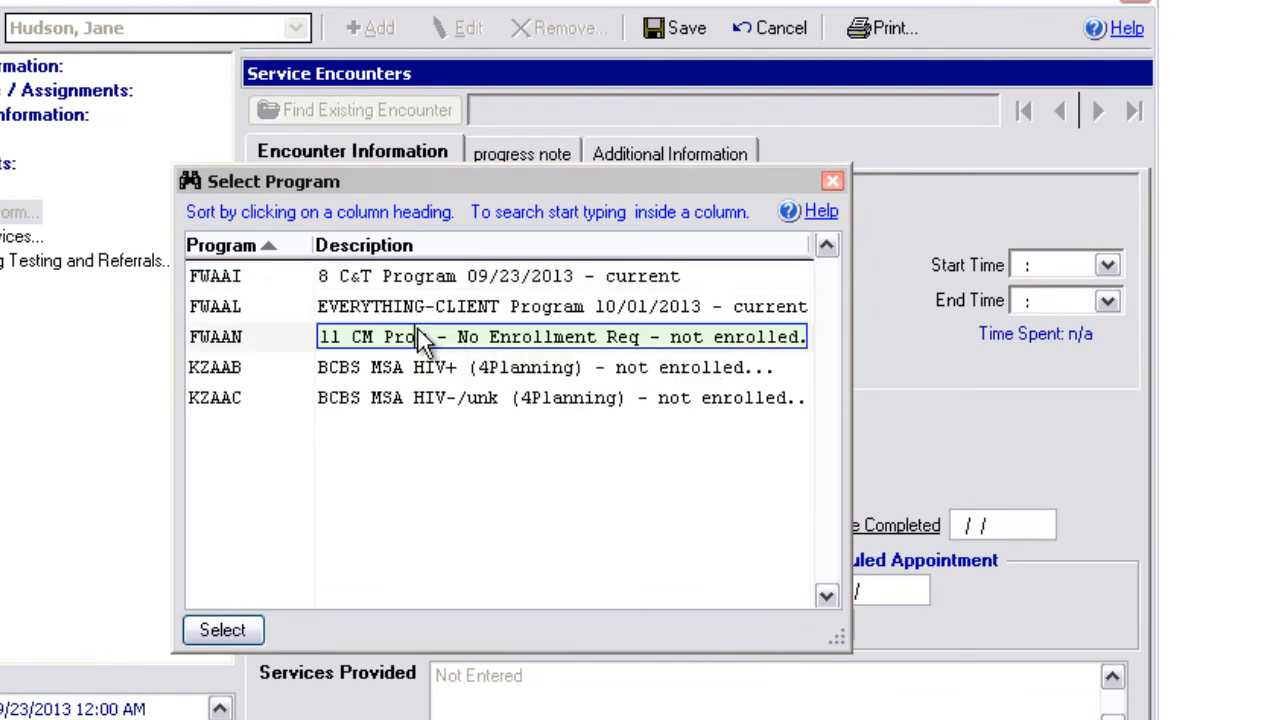
{"action": "double_click", "coordinate": [419, 336]}
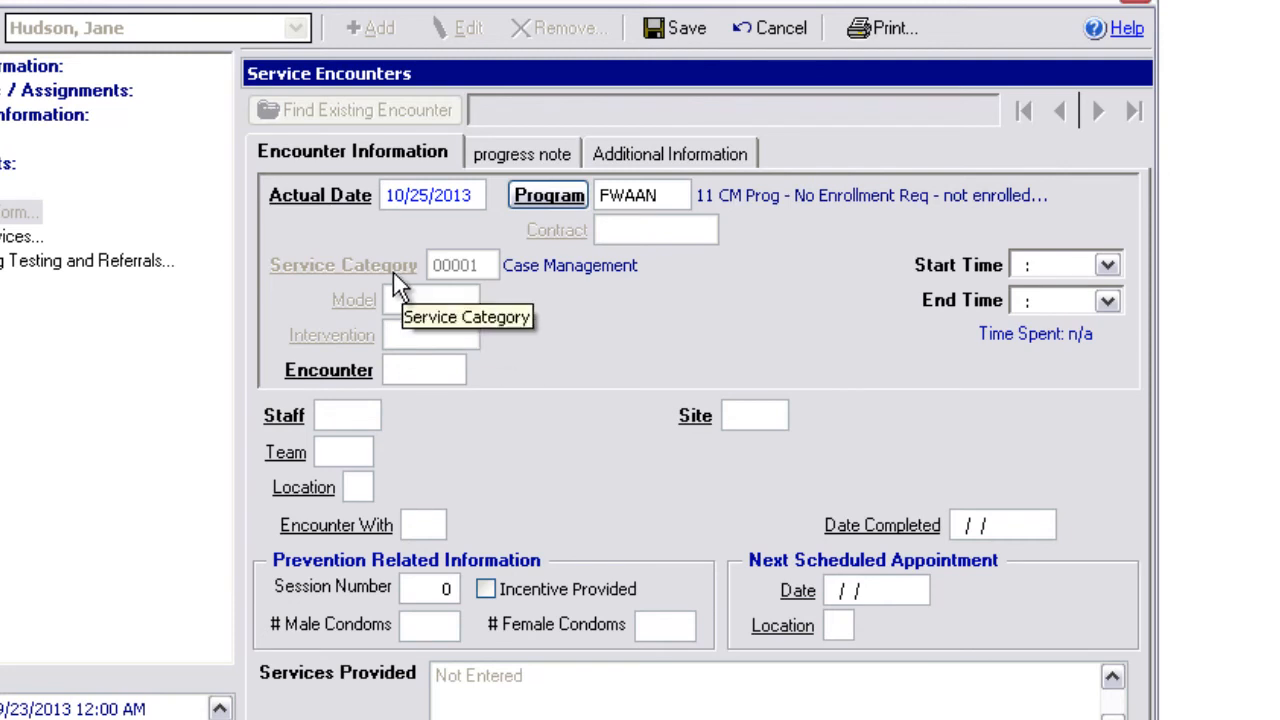
{"action": "left_click", "coordinate": [325, 367]}
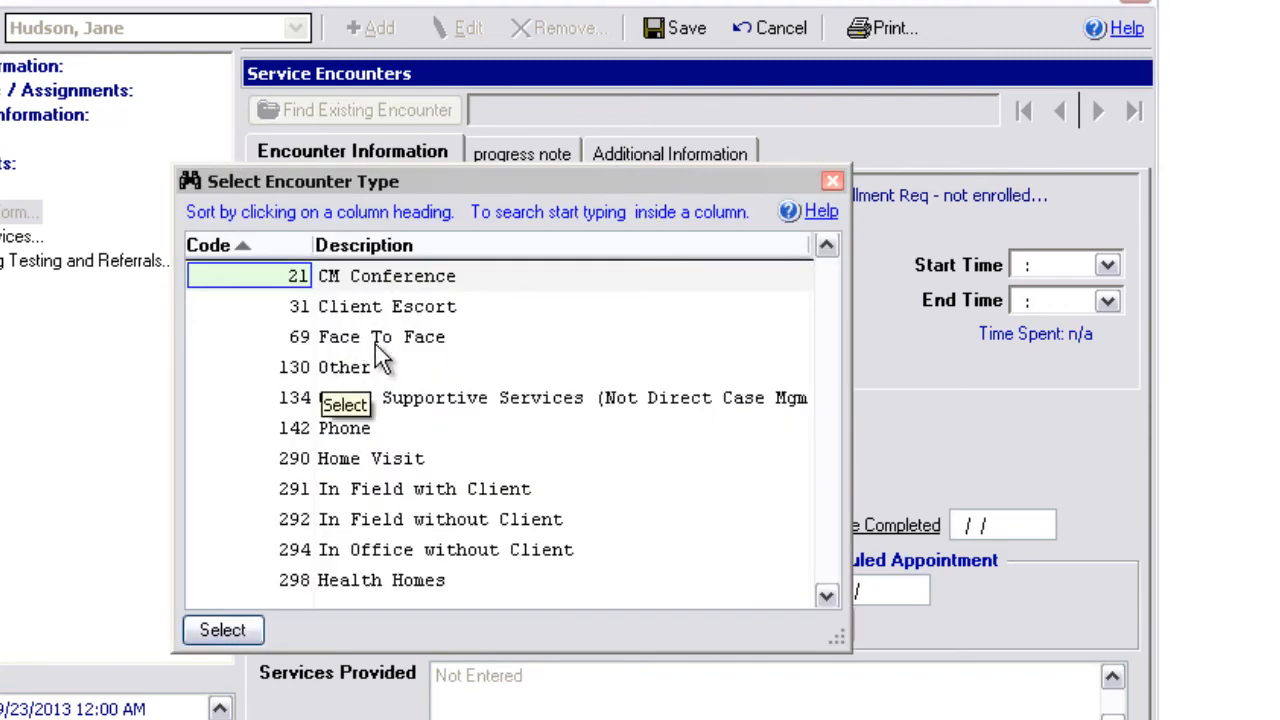
{"action": "double_click", "coordinate": [376, 340]}
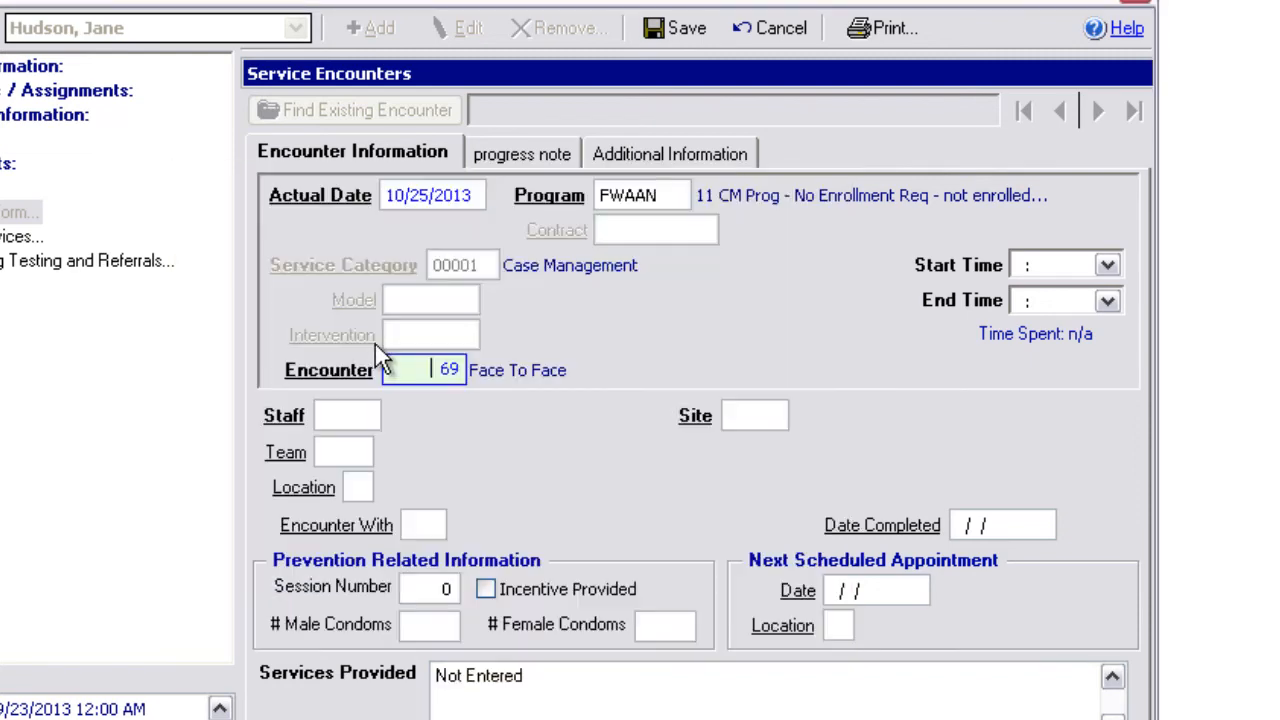
{"action": "left_click", "coordinate": [270, 418]}
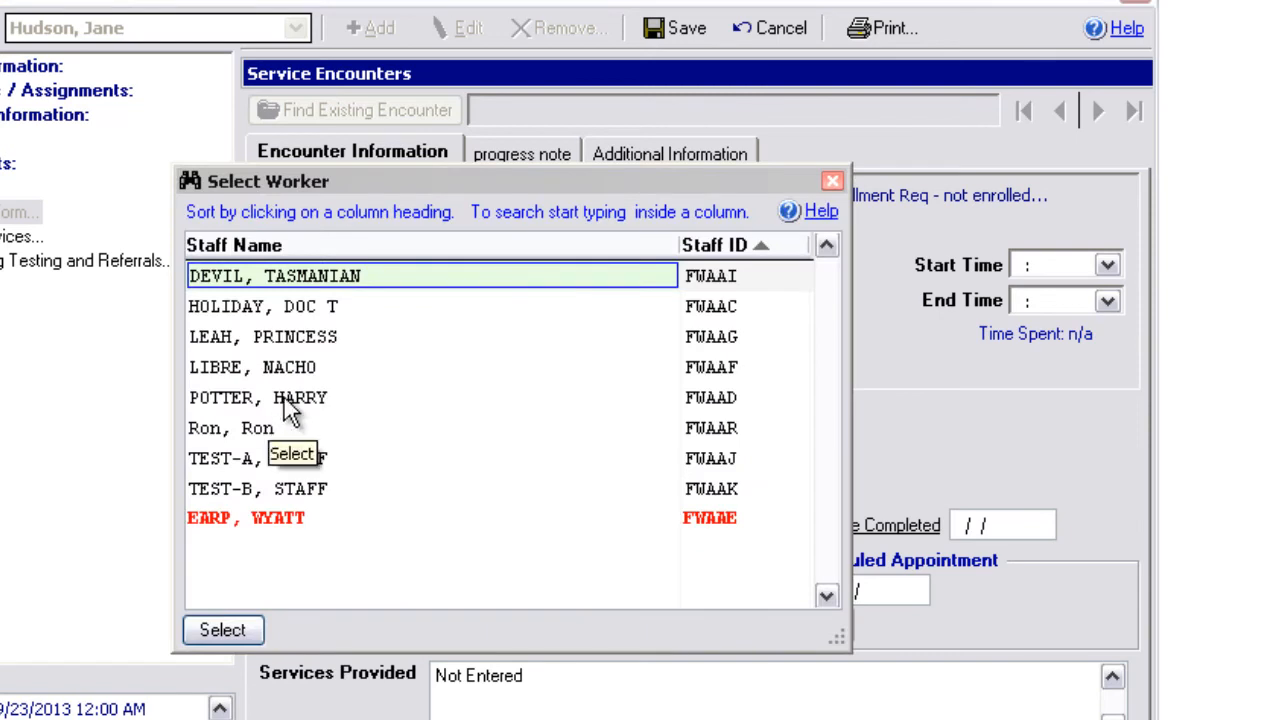
{"action": "double_click", "coordinate": [285, 400]}
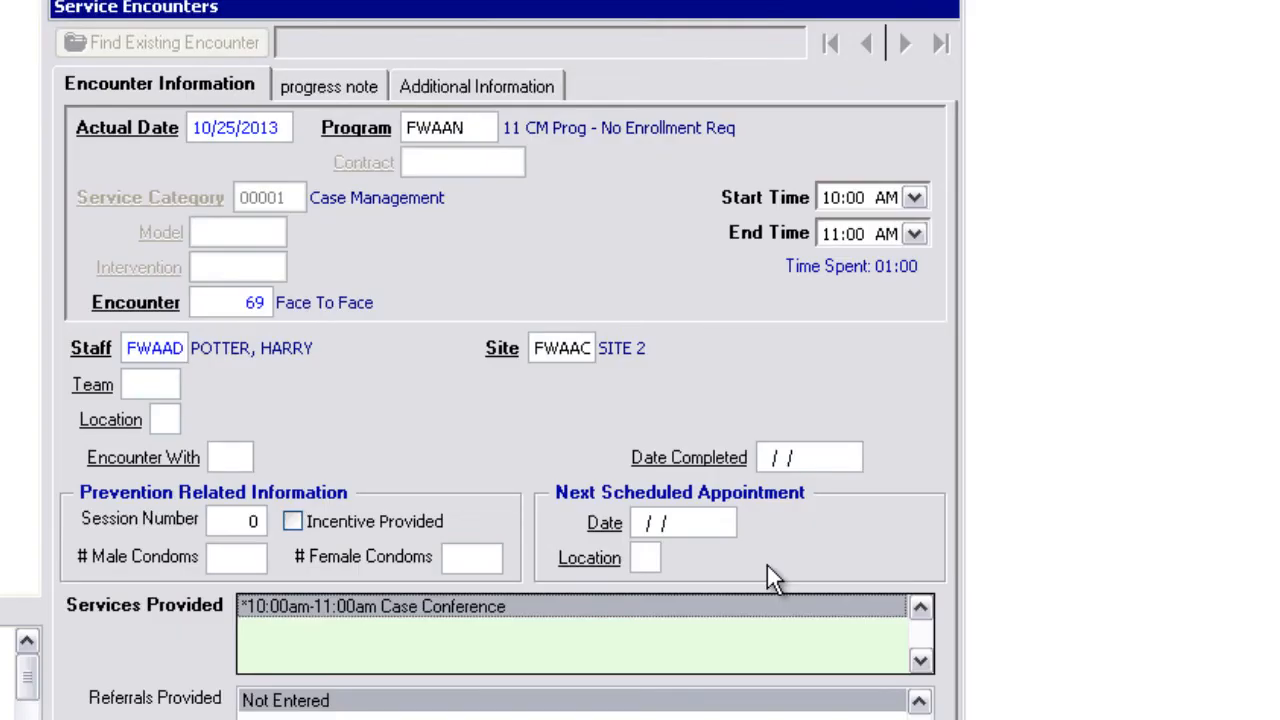
Add a 137 Crisis Intervention service from 11:01 to 11:15 AM and accept the adjusted encounter times.
{"action": "right_click", "coordinate": [300, 611]}
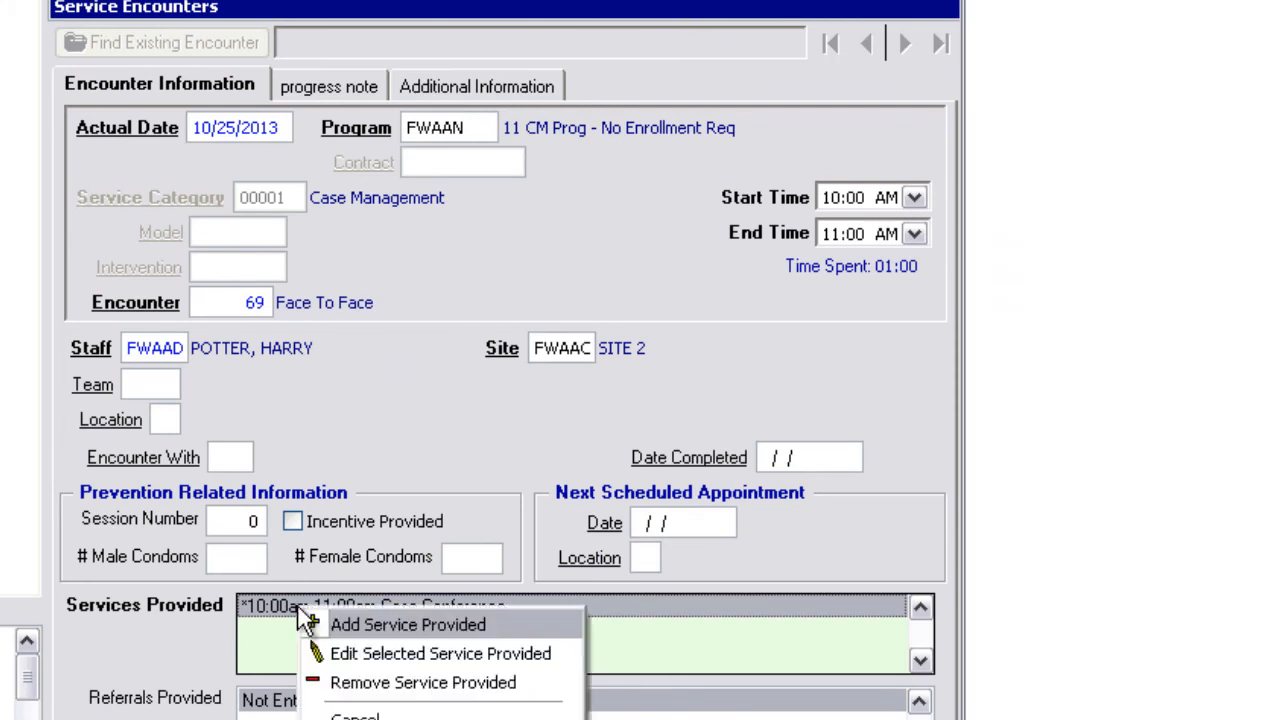
{"action": "left_click", "coordinate": [390, 627]}
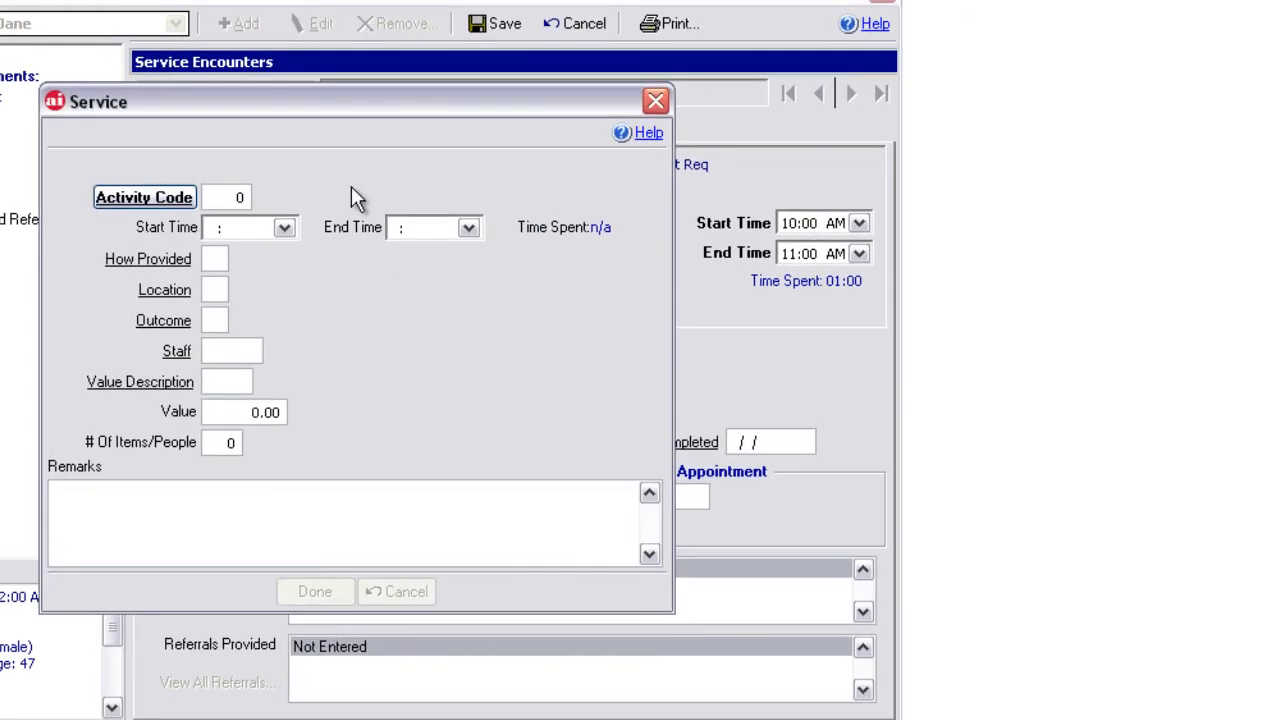
{"action": "left_click", "coordinate": [160, 199]}
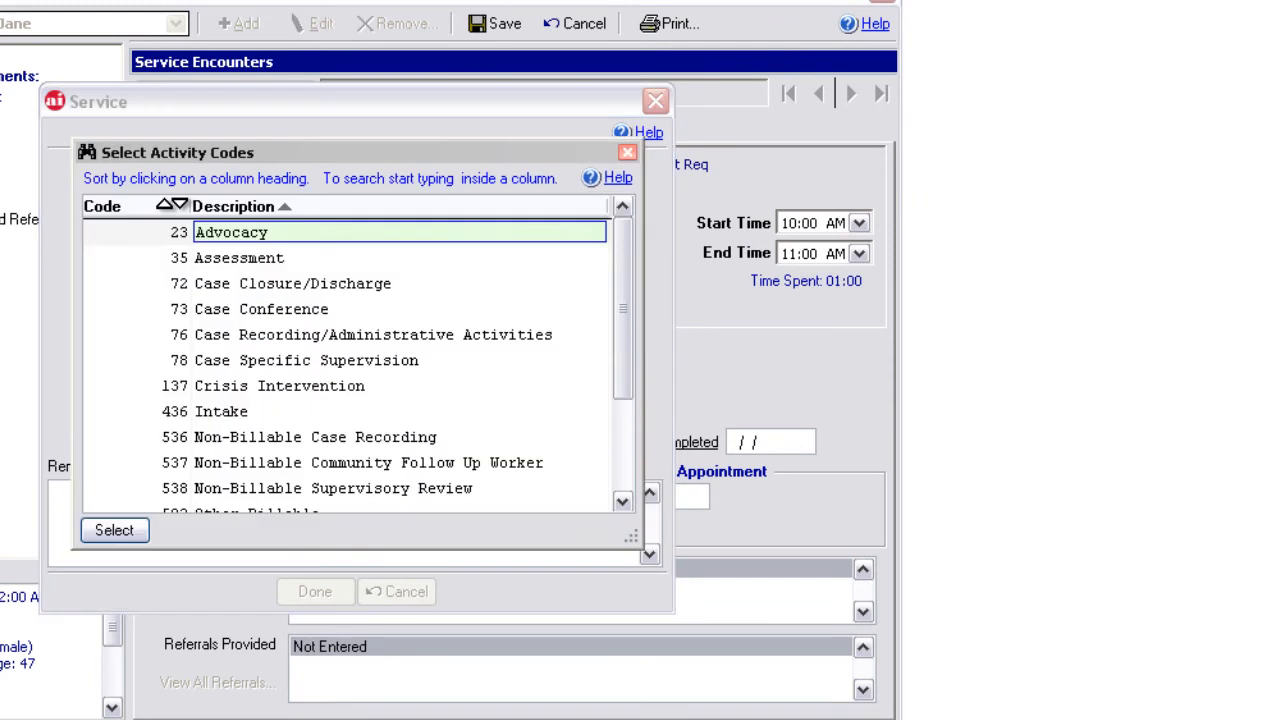
{"action": "double_click", "coordinate": [209, 386]}
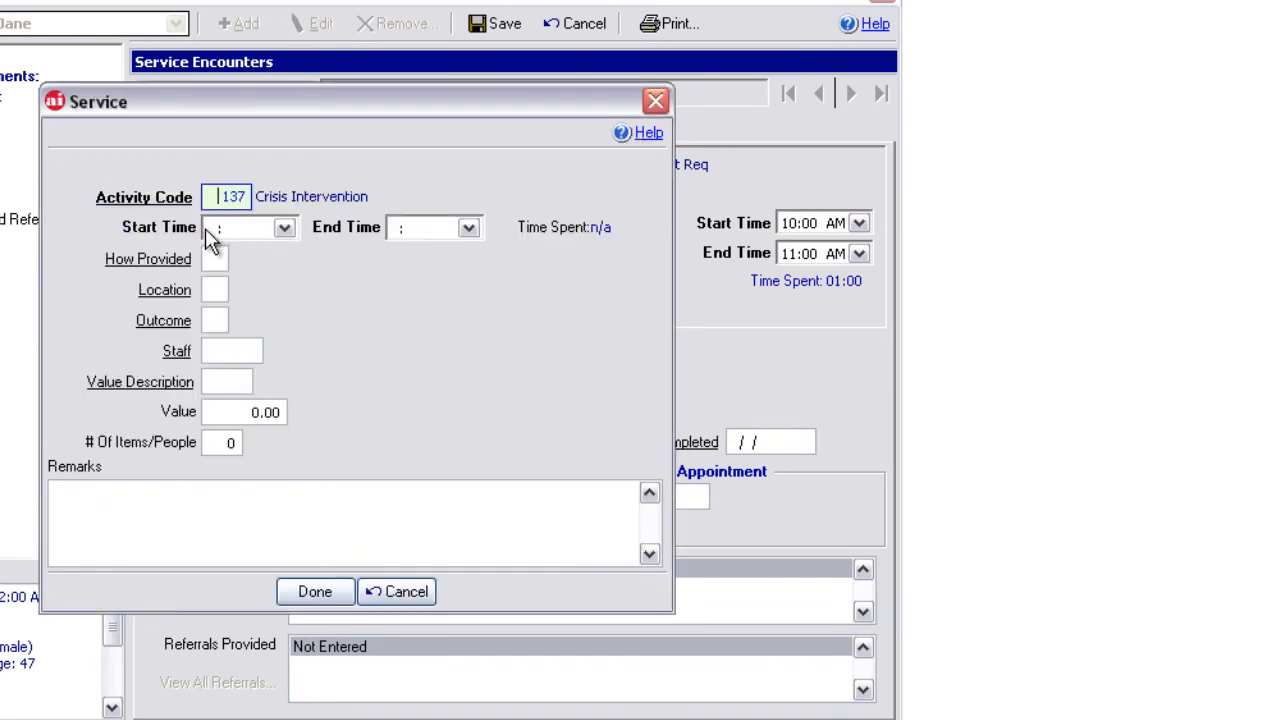
{"action": "left_click", "coordinate": [207, 228]}
{"action": "type", "text": "11"}
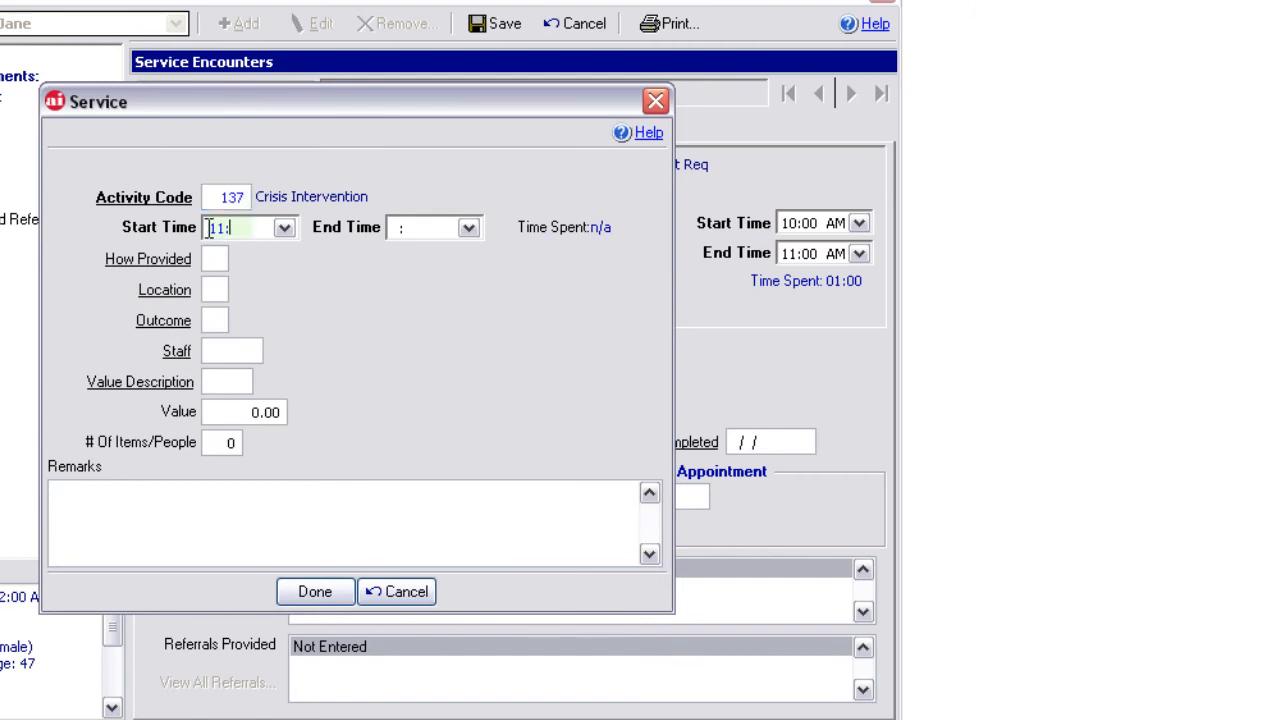
{"action": "type", "text": "01"}
{"action": "type", "text": "a11"}
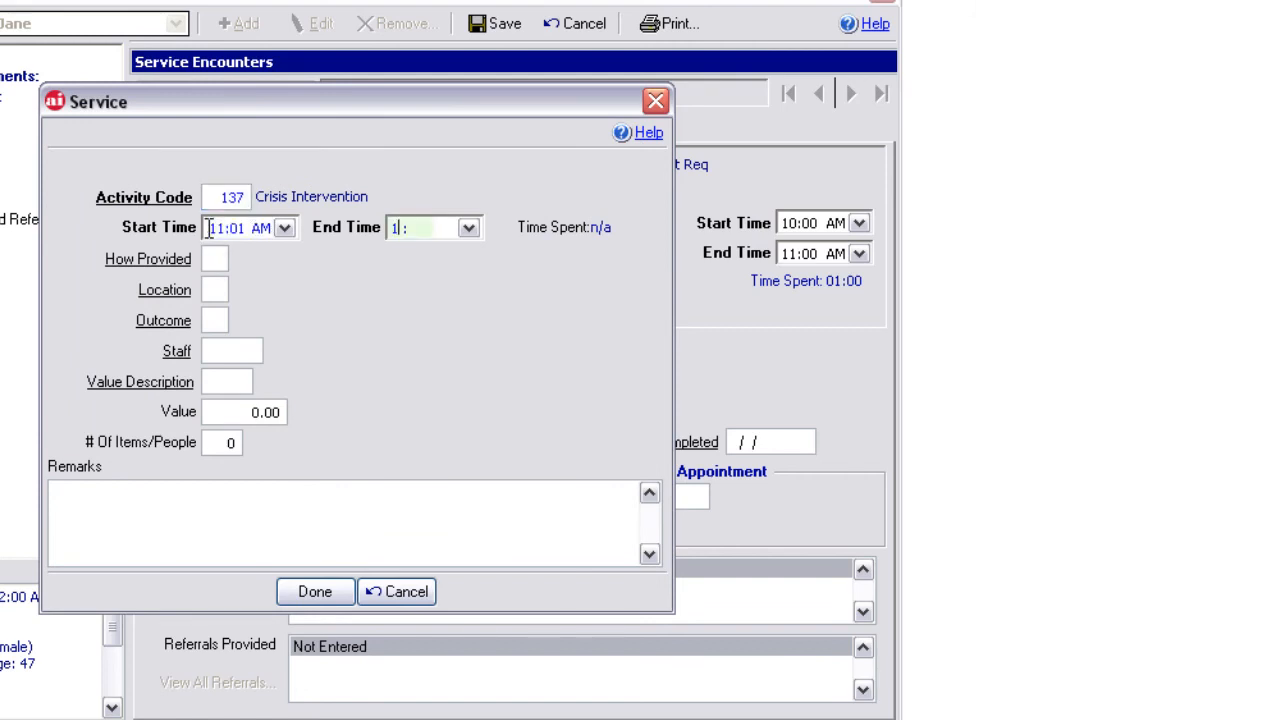
{"action": "type", "text": "15"}
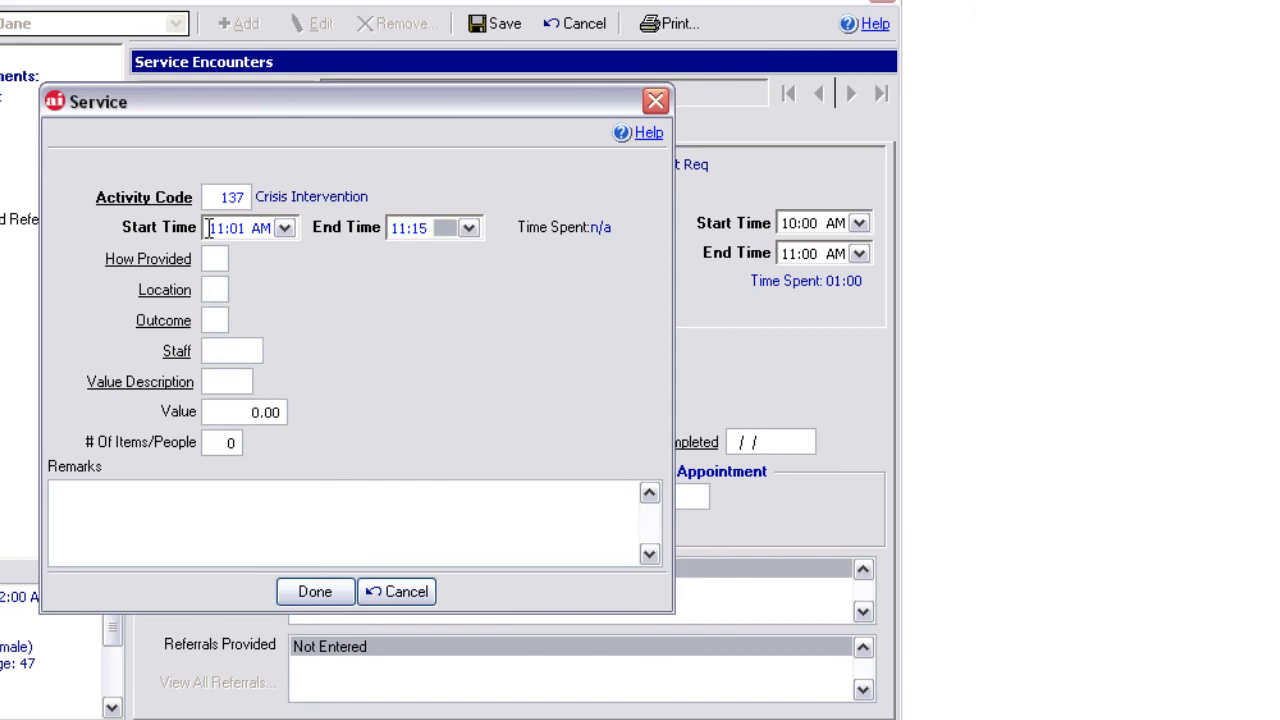
{"action": "type", "text": "a"}
{"action": "left_click", "coordinate": [314, 592]}
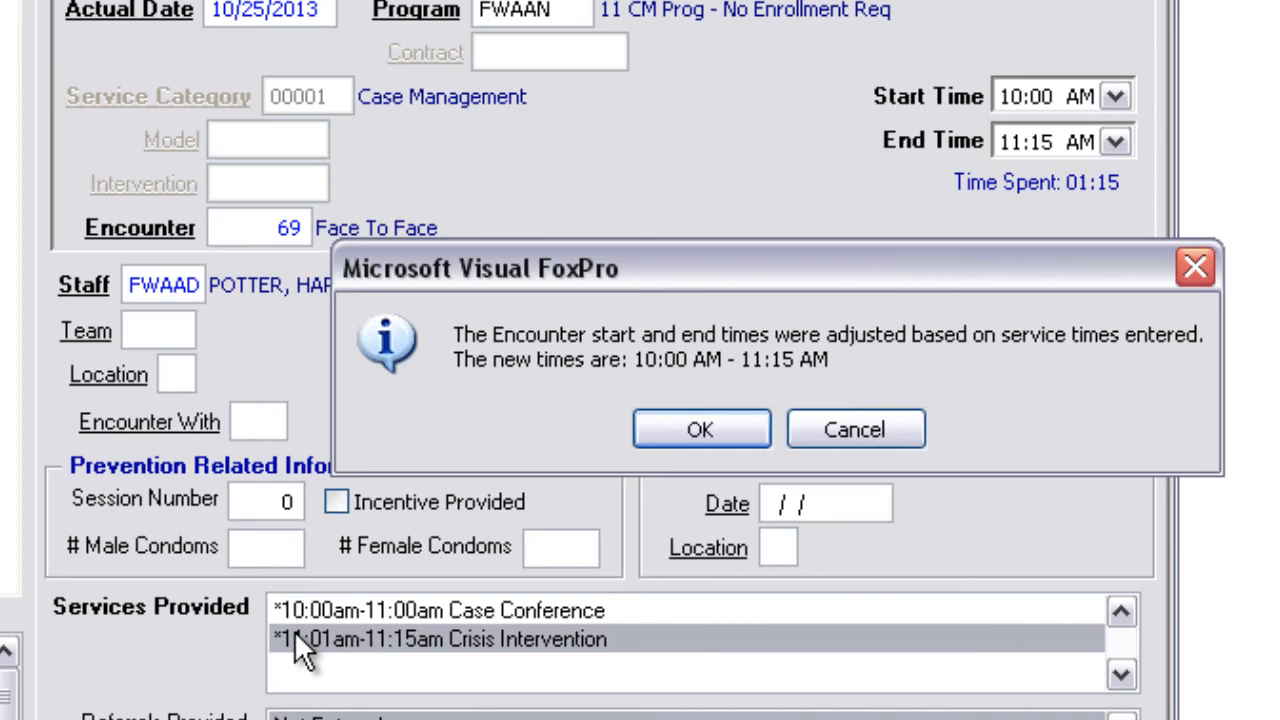
{"action": "left_click", "coordinate": [675, 442]}
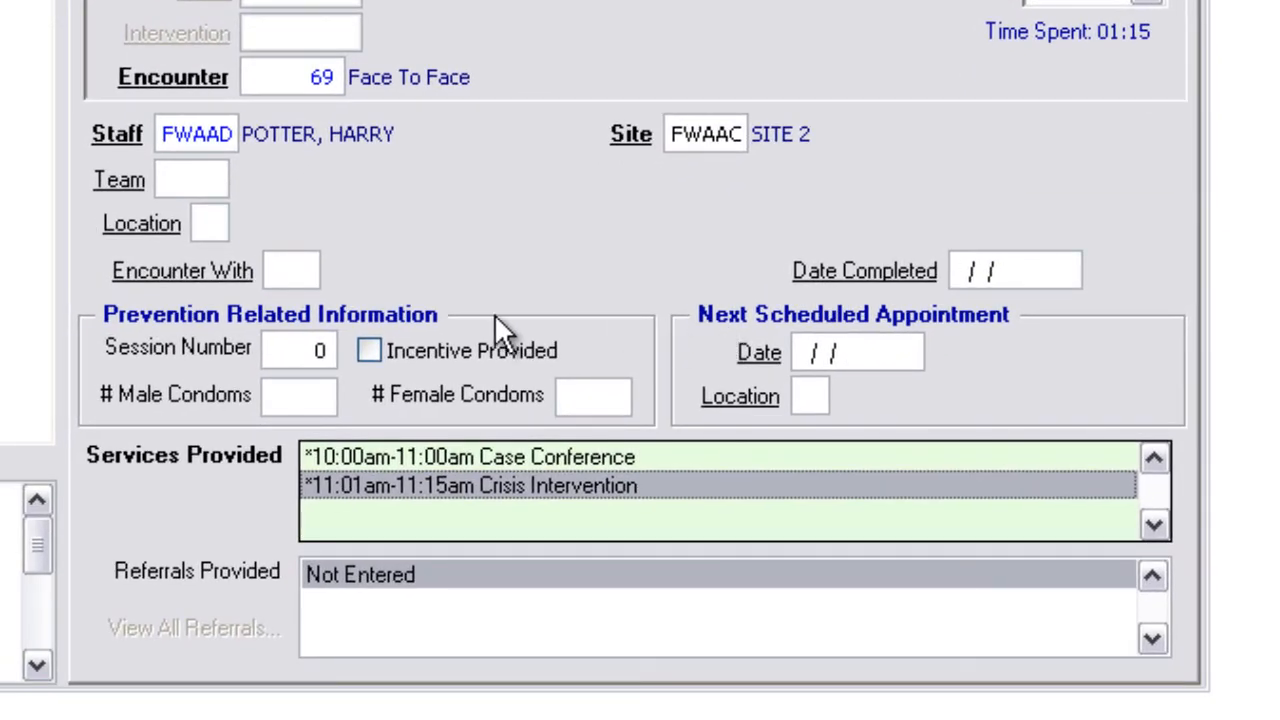
Add an on-site Case Management referral (140/060) to Referral Agency 3 with passive client-verification follow-up.
{"action": "right_click", "coordinate": [373, 590]}
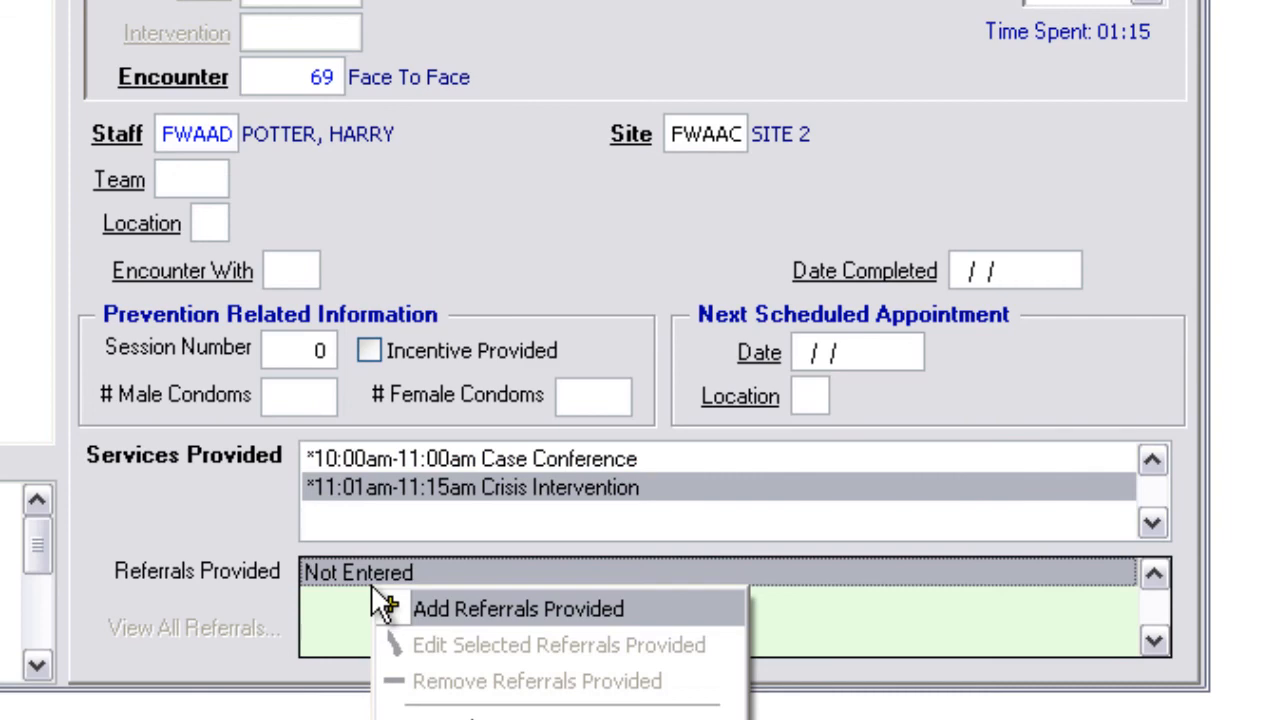
{"action": "left_click", "coordinate": [433, 608]}
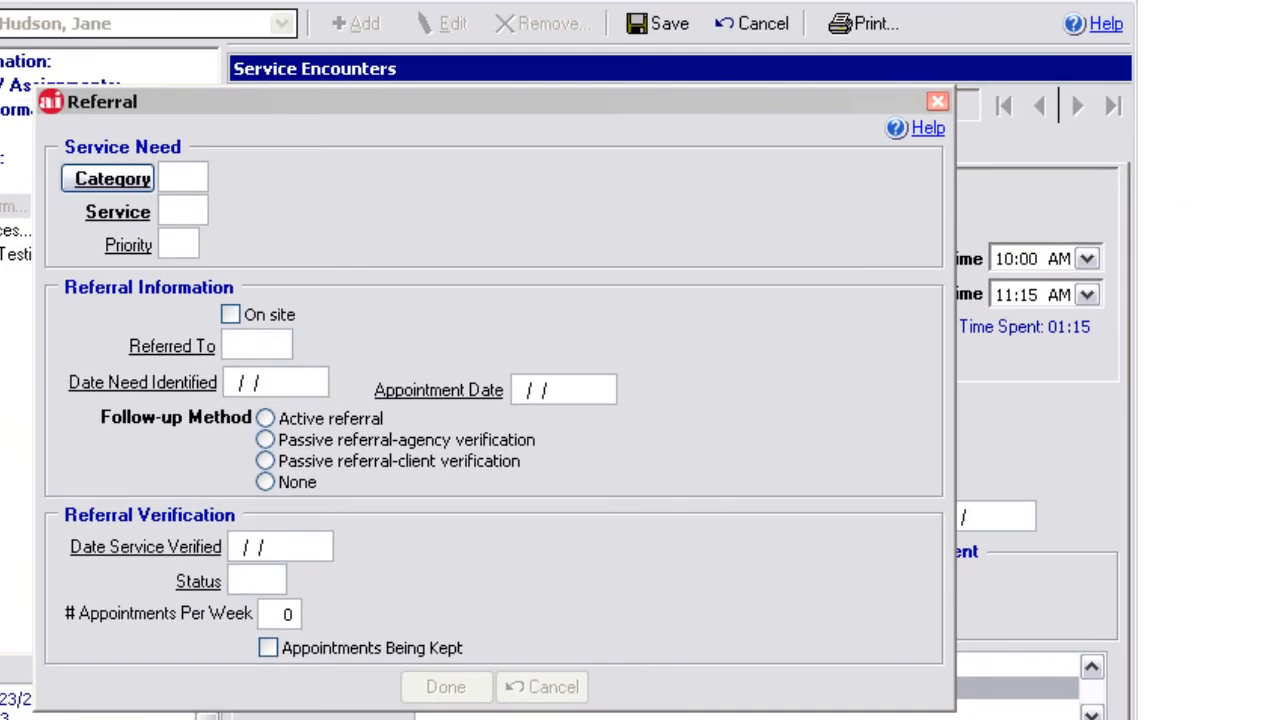
{"action": "left_click", "coordinate": [90, 180]}
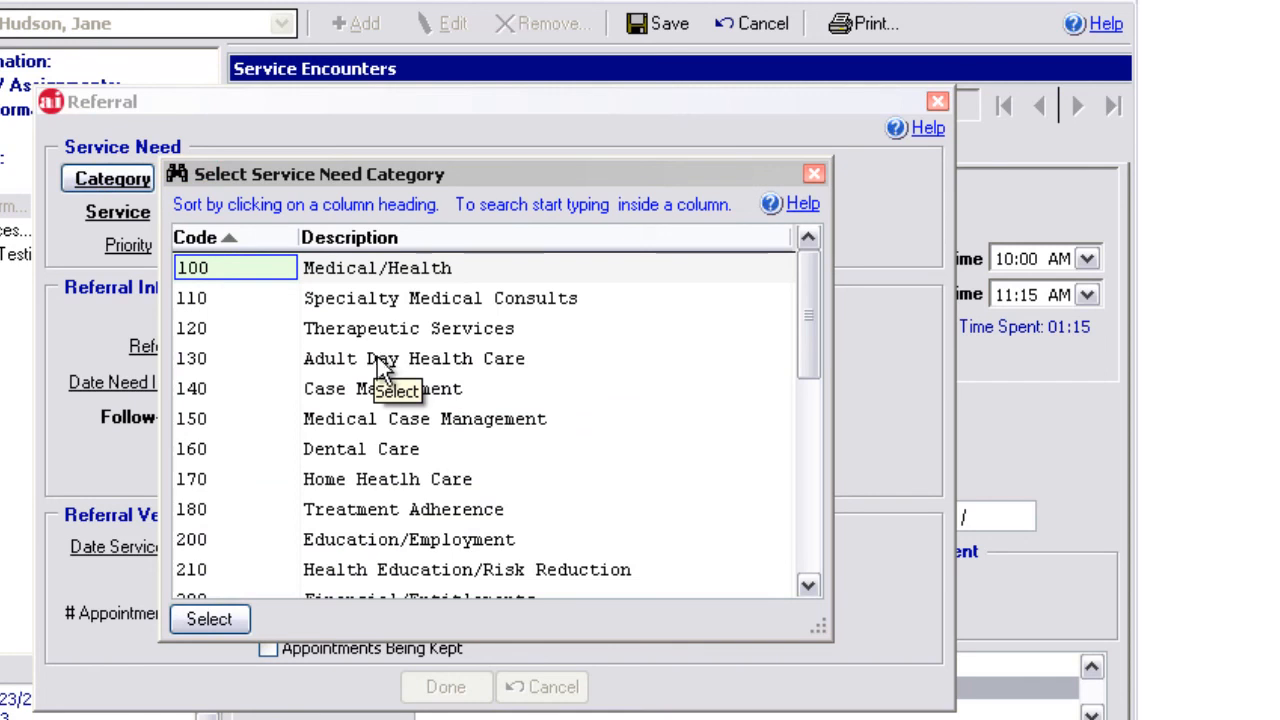
{"action": "double_click", "coordinate": [378, 391]}
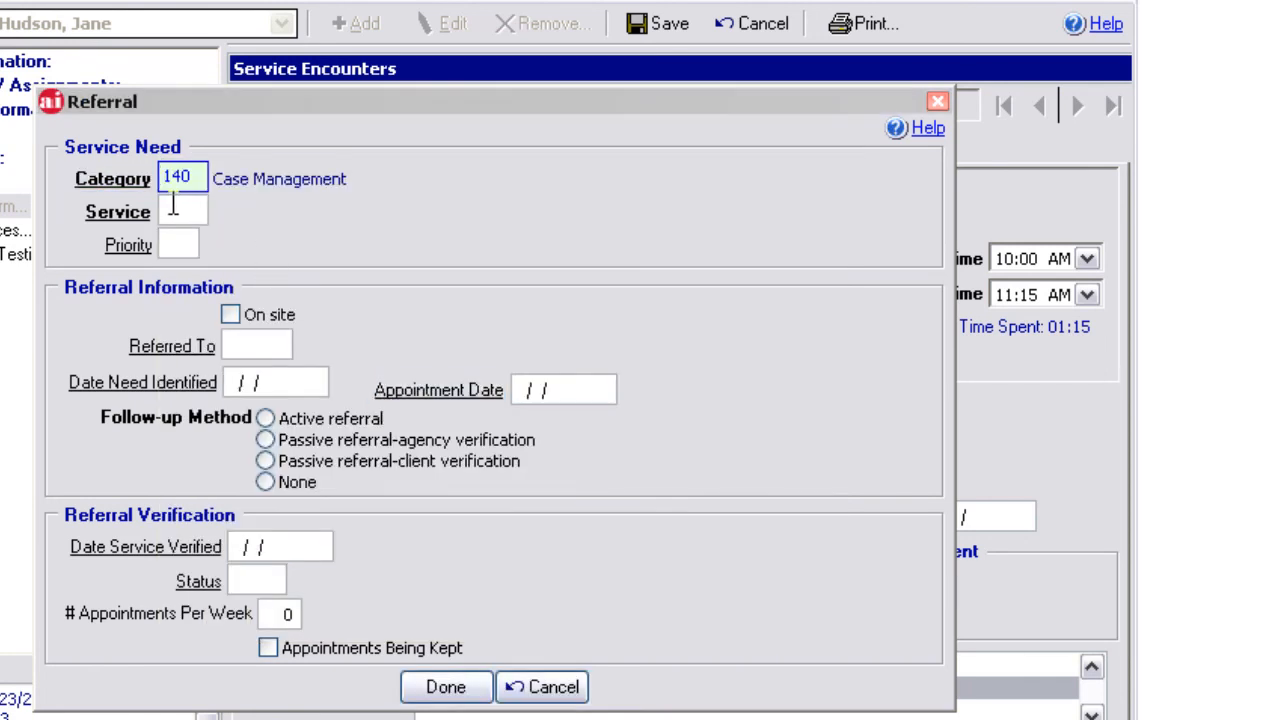
{"action": "left_click", "coordinate": [143, 210]}
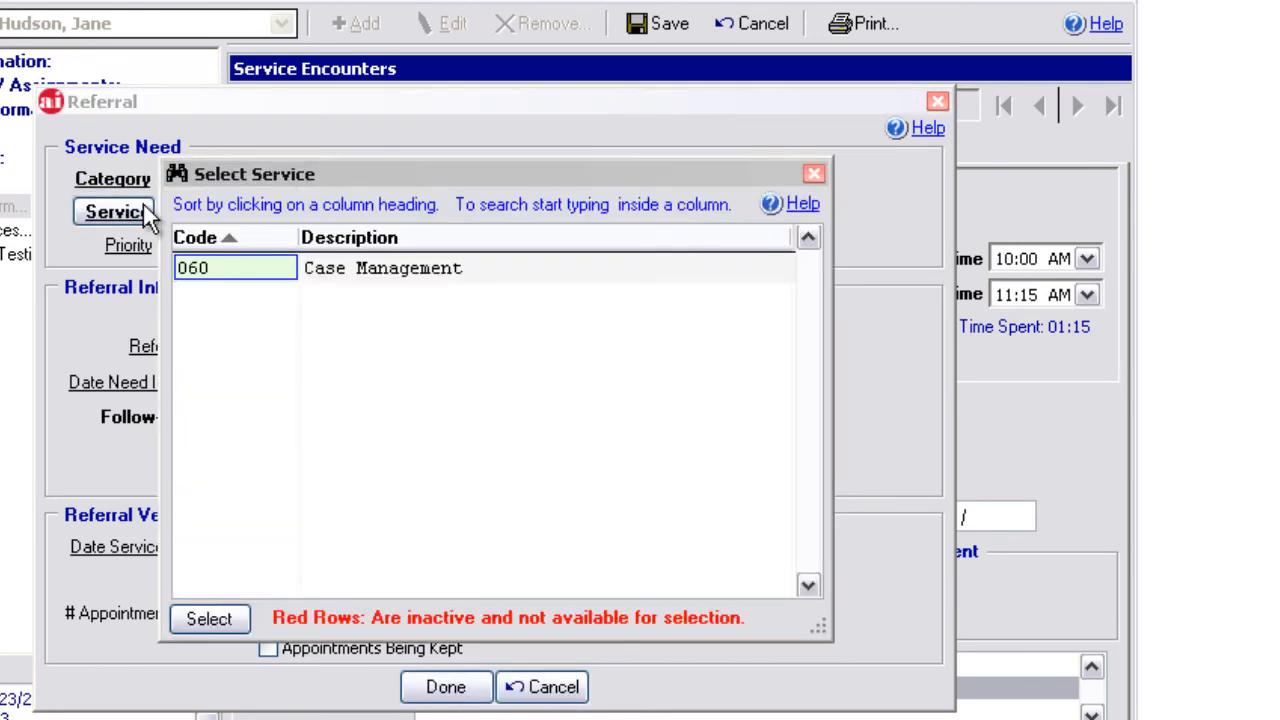
{"action": "double_click", "coordinate": [344, 270]}
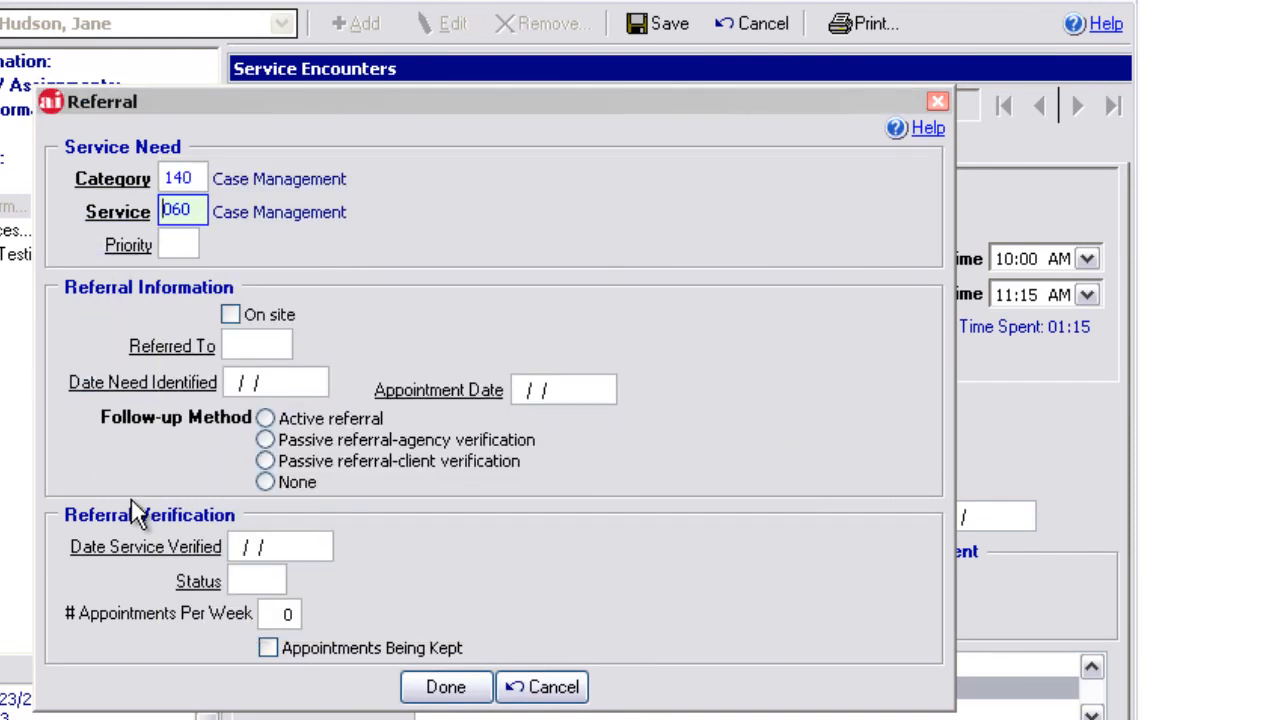
{"action": "left_click", "coordinate": [231, 315]}
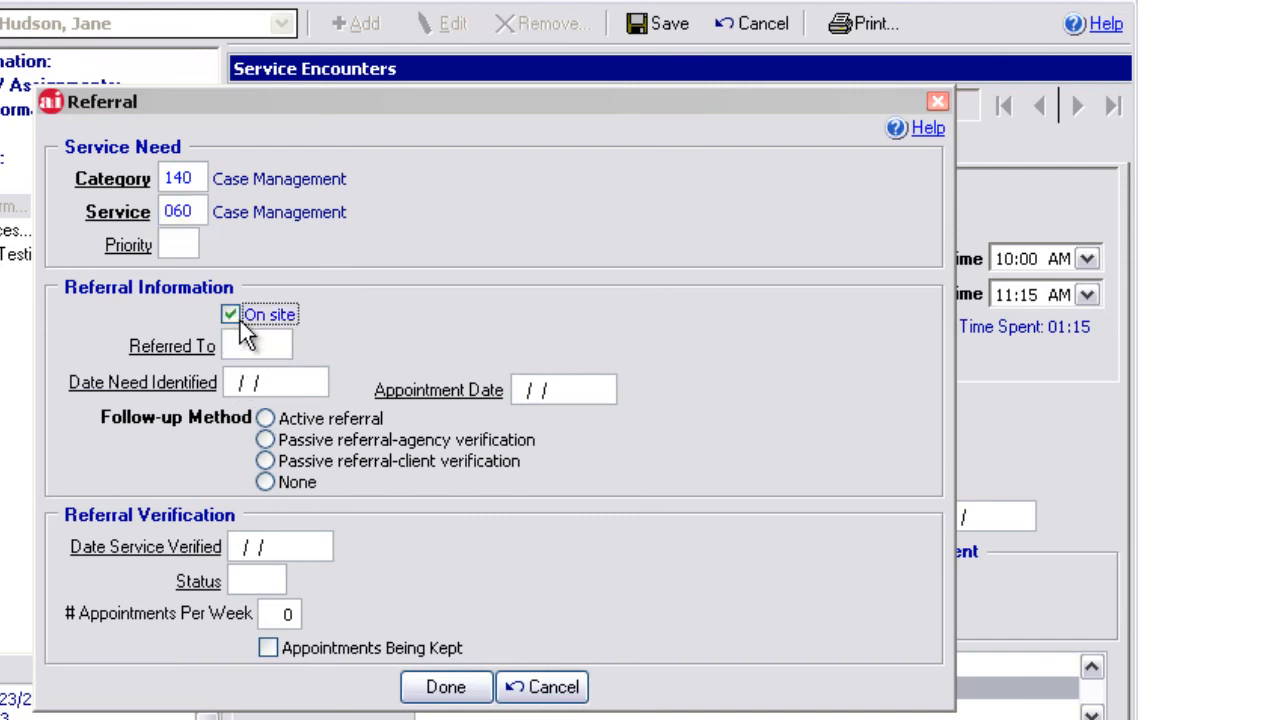
{"action": "left_click", "coordinate": [183, 346]}
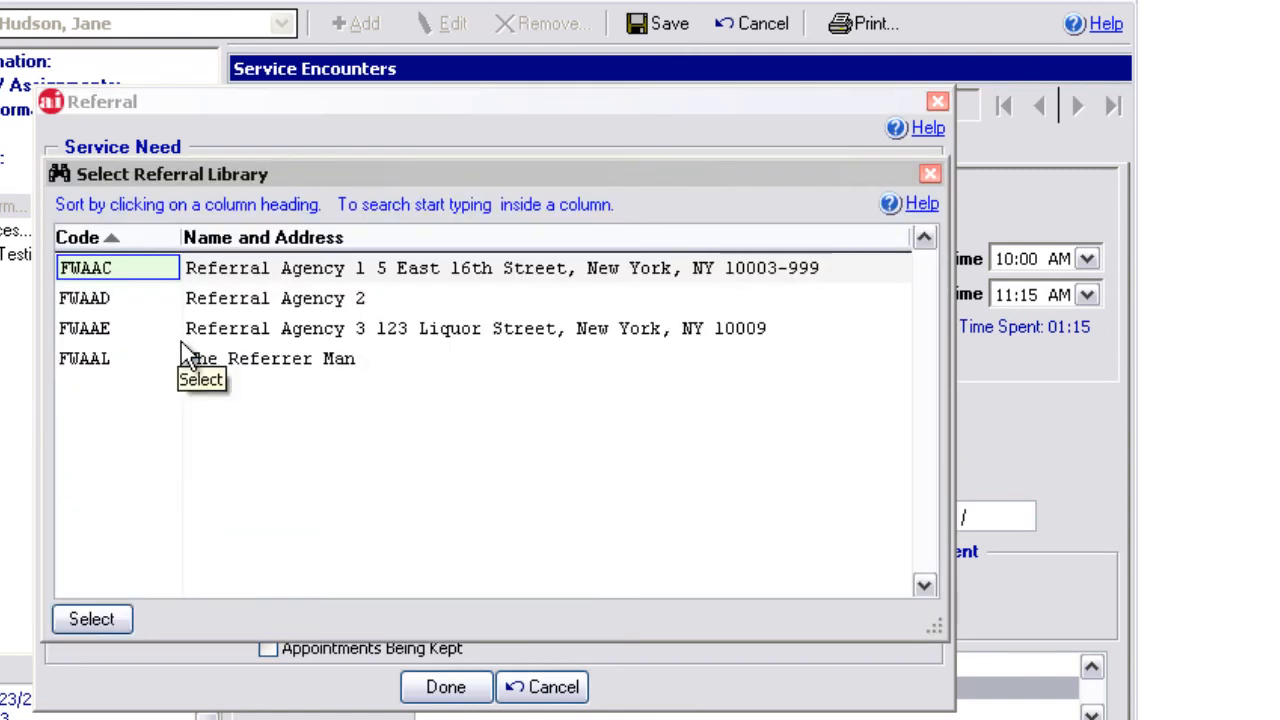
{"action": "double_click", "coordinate": [223, 340]}
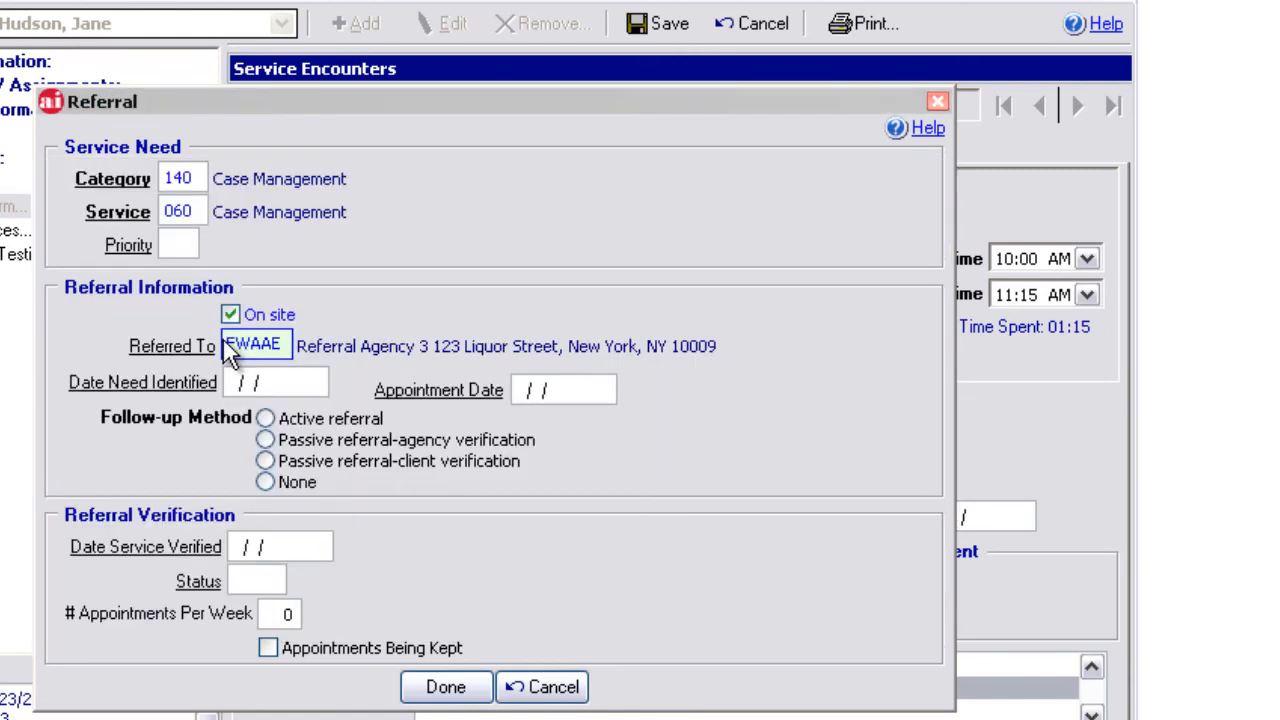
{"action": "left_click", "coordinate": [313, 472]}
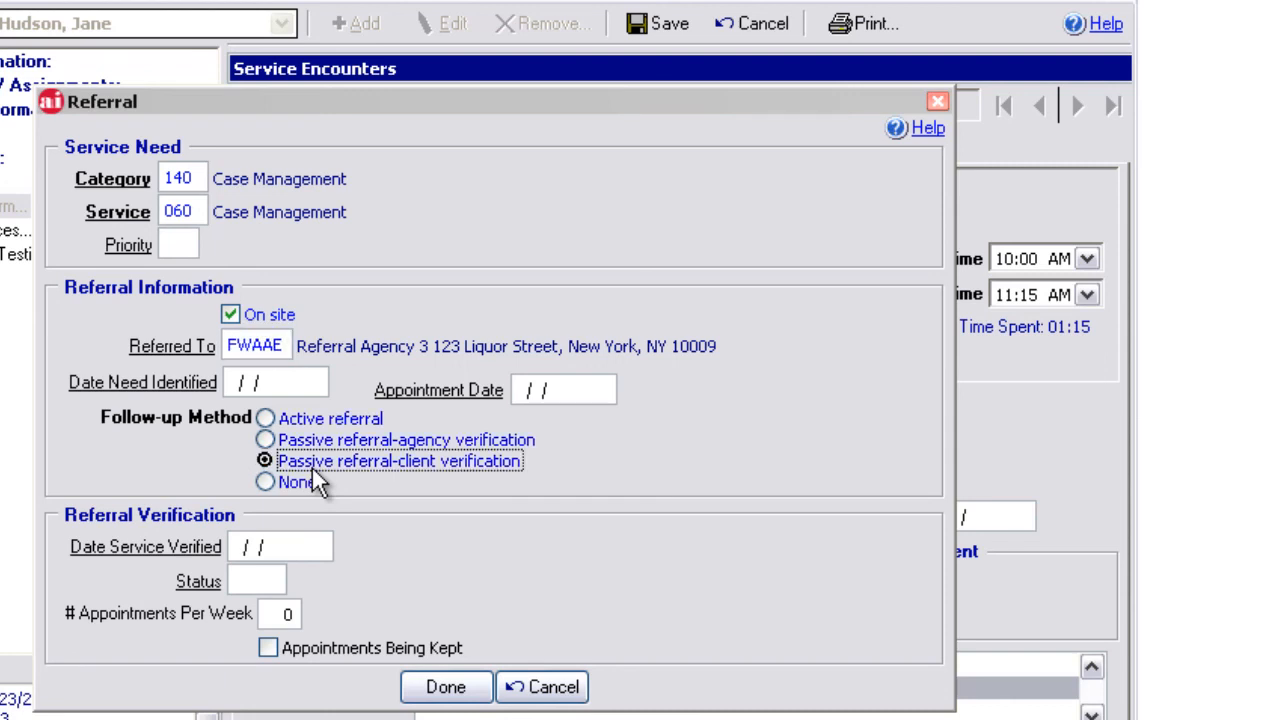
{"action": "left_click", "coordinate": [449, 690]}
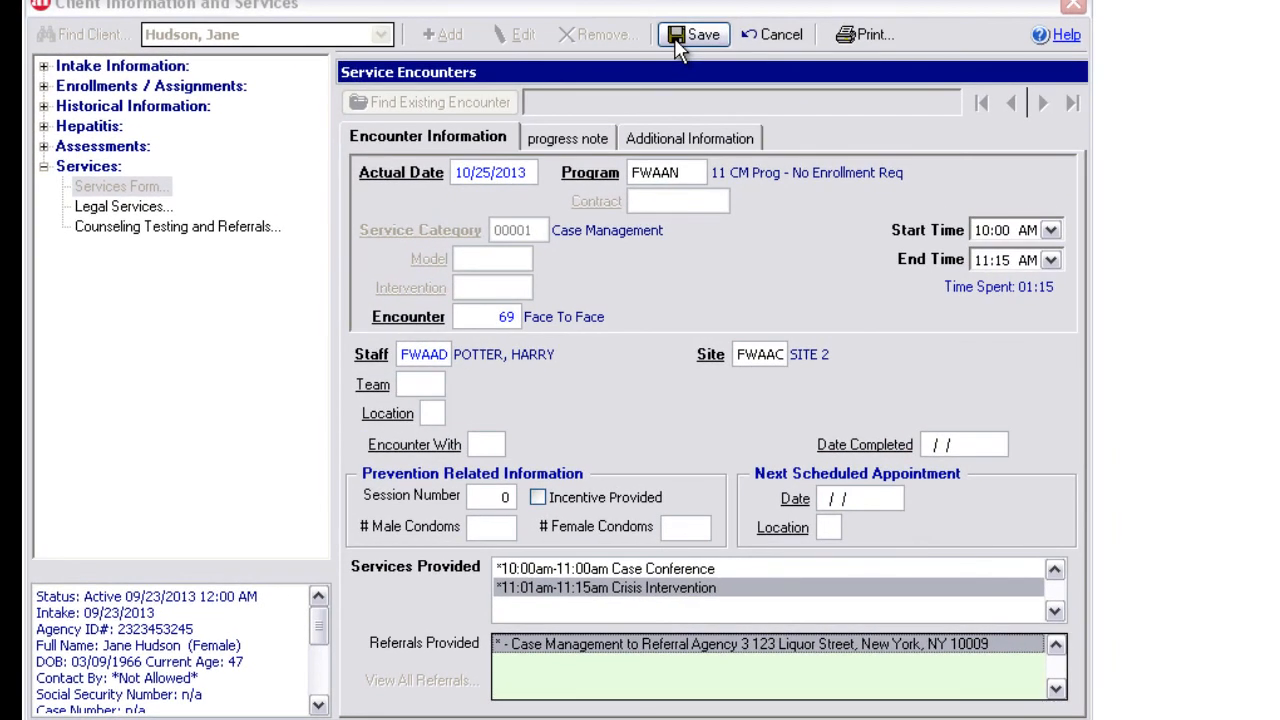
Save the encounter and search to list the client's three encounters, including 10/25/2013.
{"action": "left_click", "coordinate": [676, 45]}
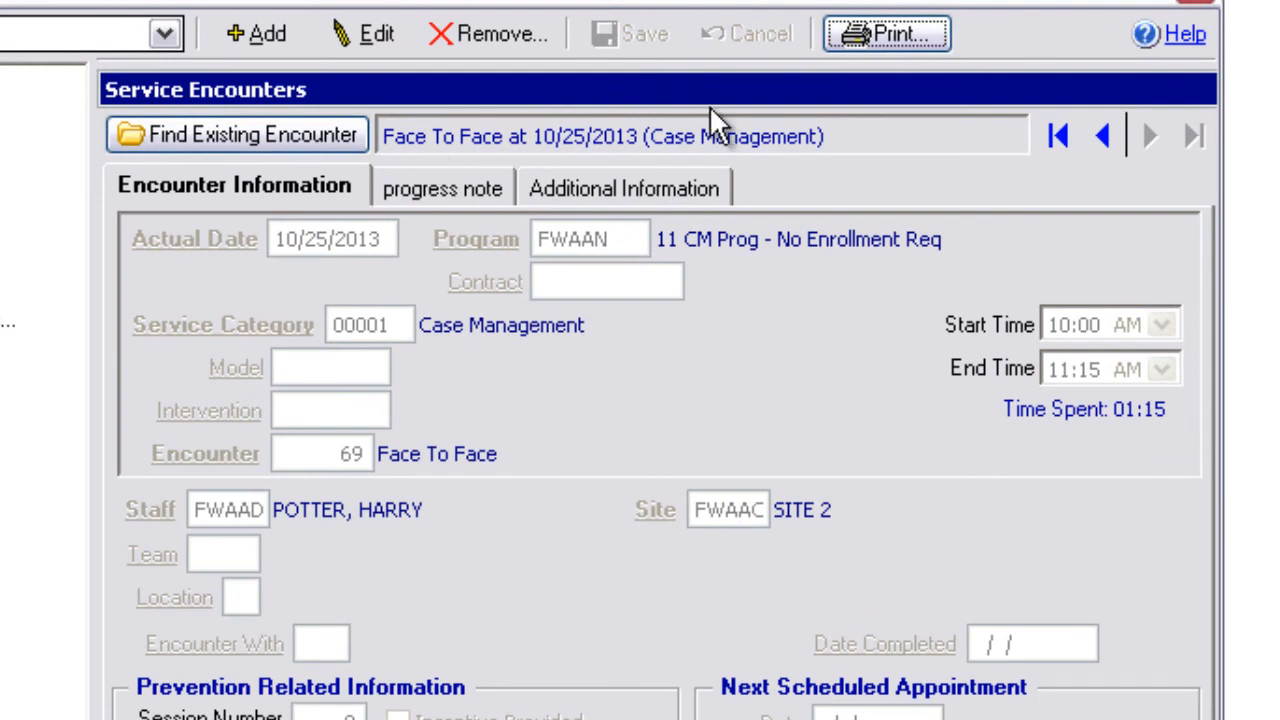
{"action": "left_click", "coordinate": [172, 120]}
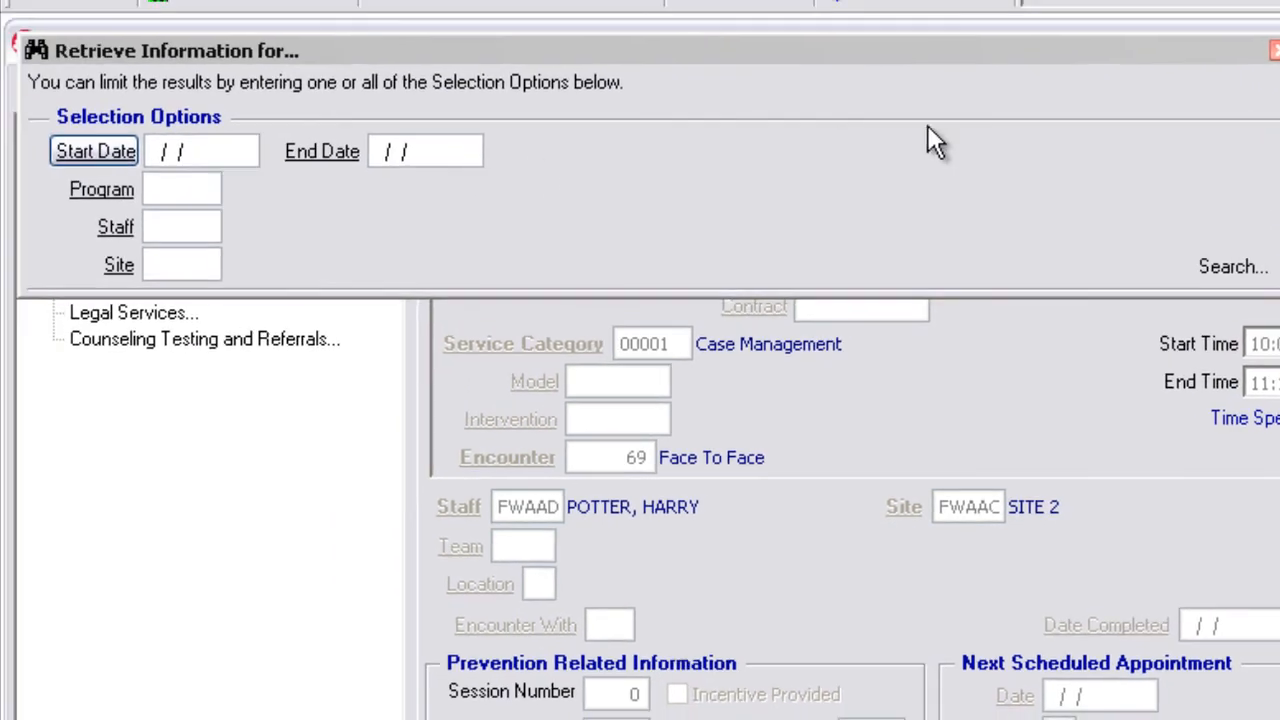
{"action": "left_click", "coordinate": [1222, 271]}
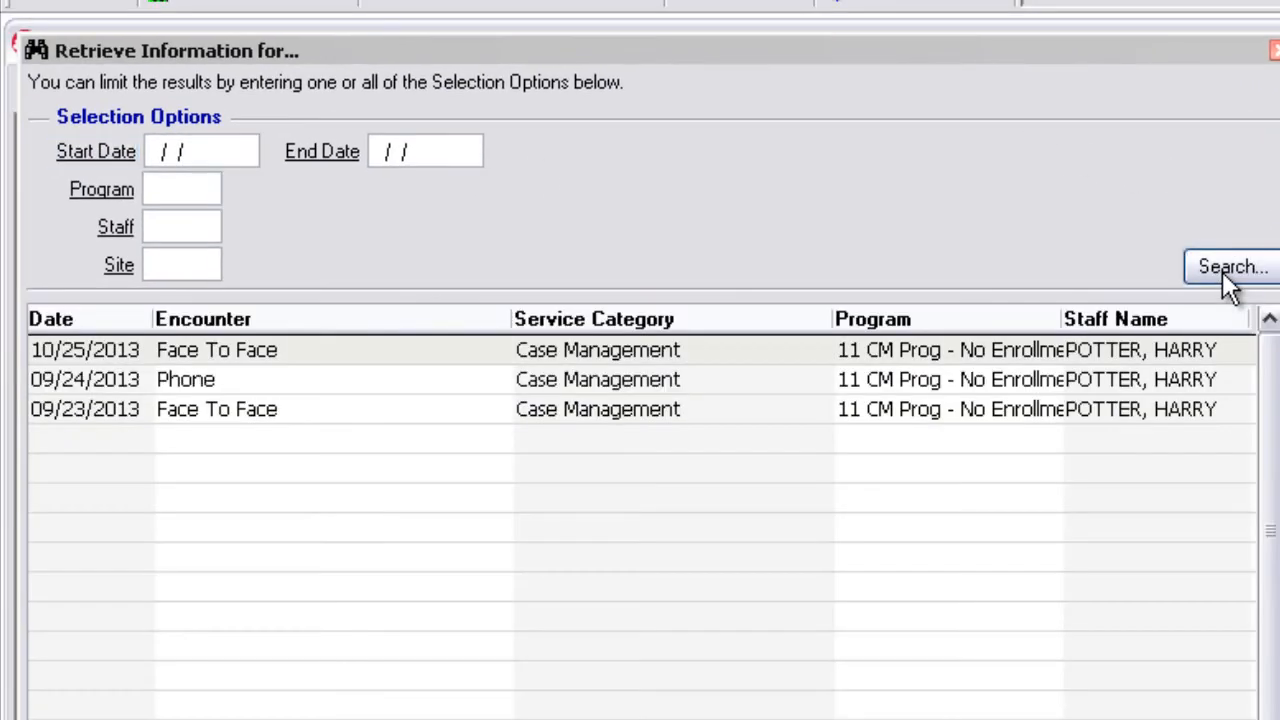